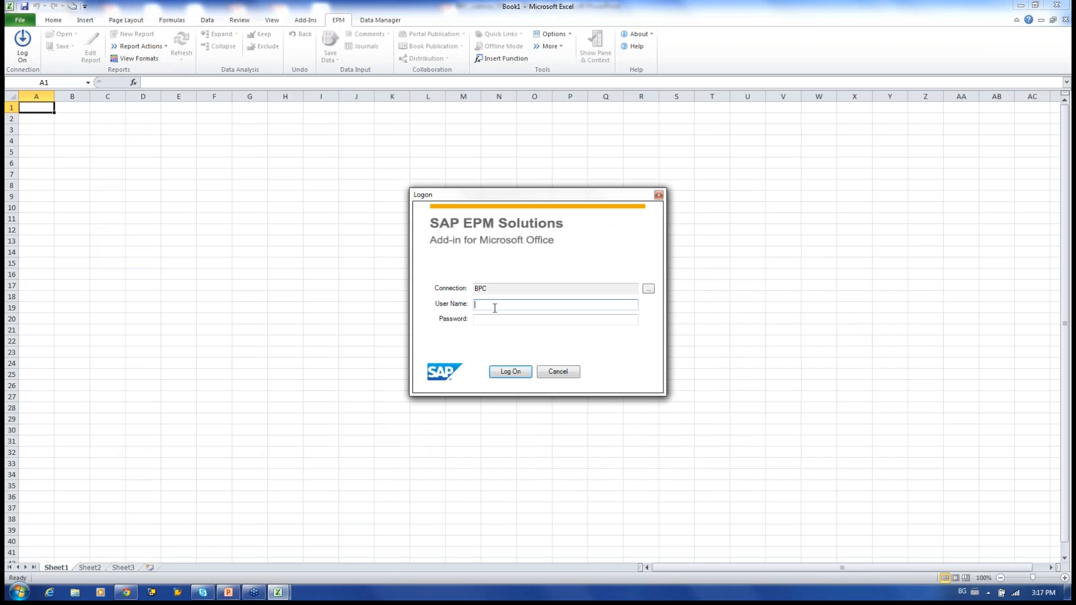
Enter the user name and account password in the EPM Logon dialog to log on to BPC.
text(U)
key(alt+shift)
text(C121******)
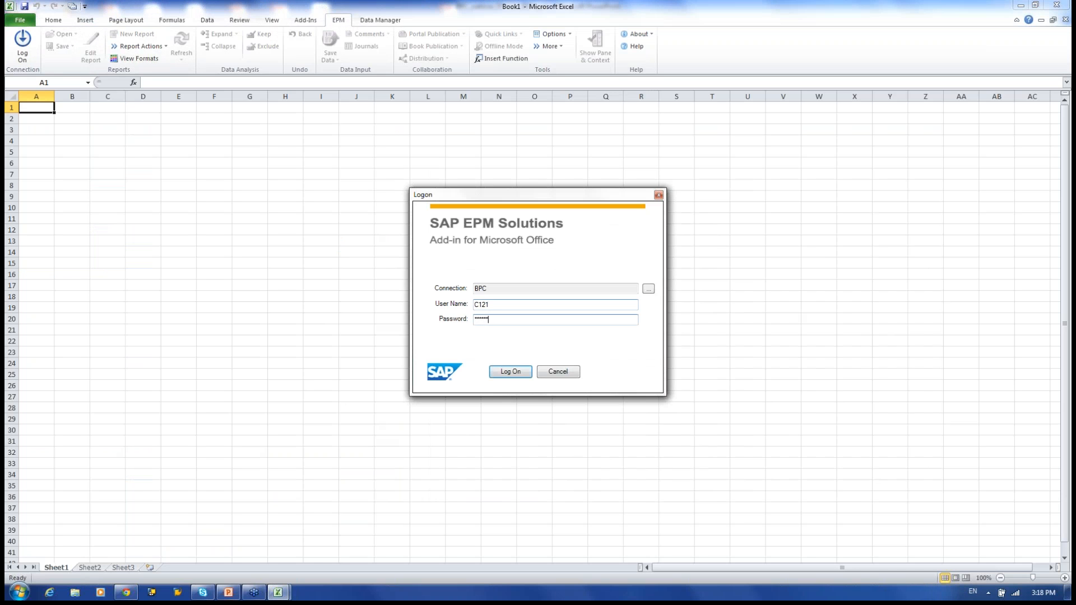
key(Return)
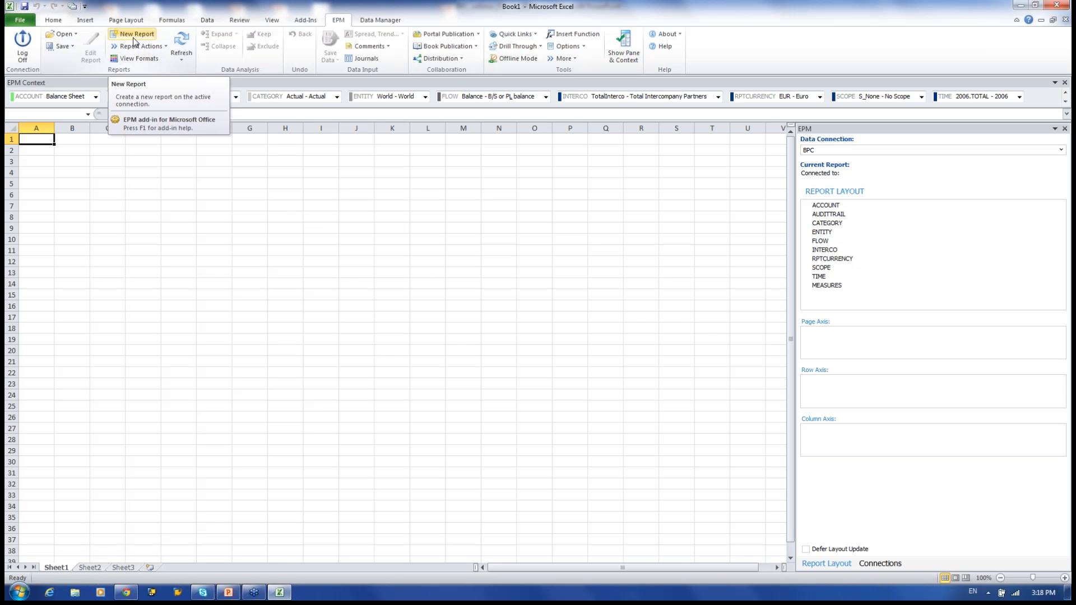
Review the Formatting, Refresh and Protection sheet options without saving, then switch to Data Manager.
click(587, 48)
click(586, 59)
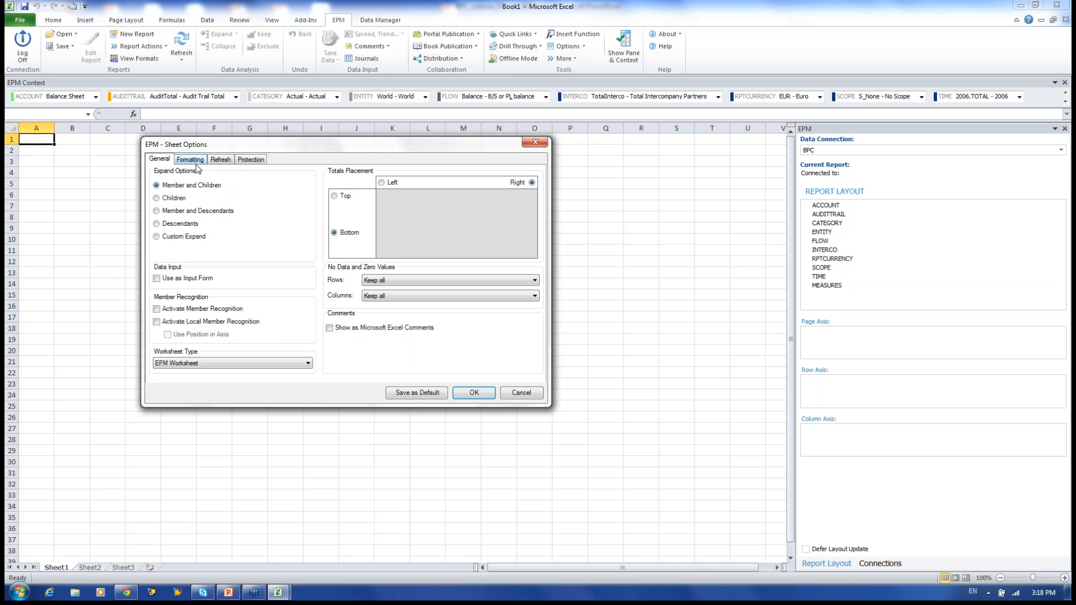
click(197, 161)
click(220, 161)
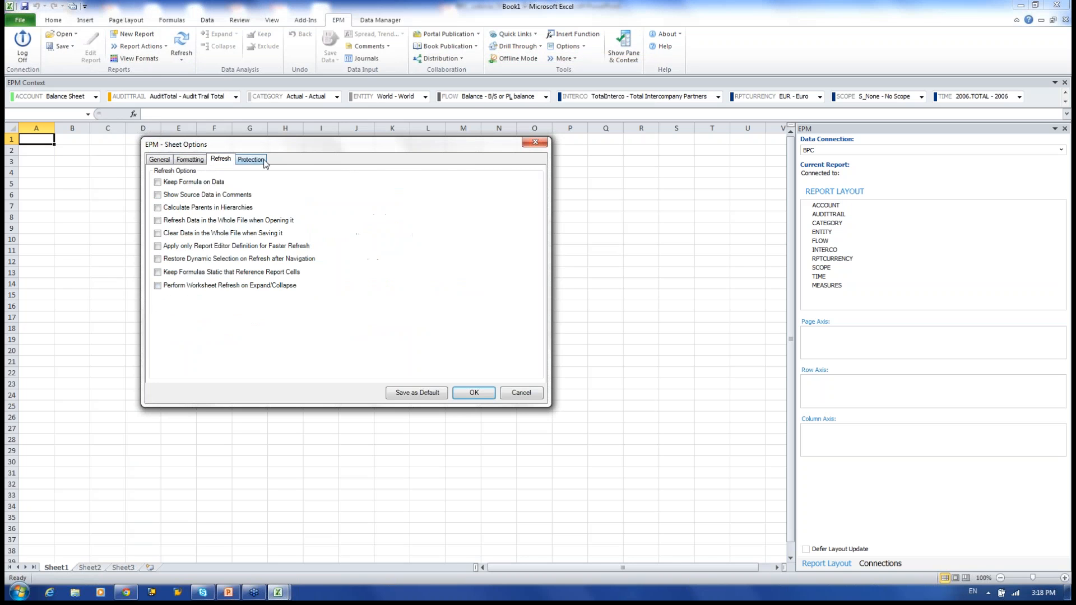
click(251, 161)
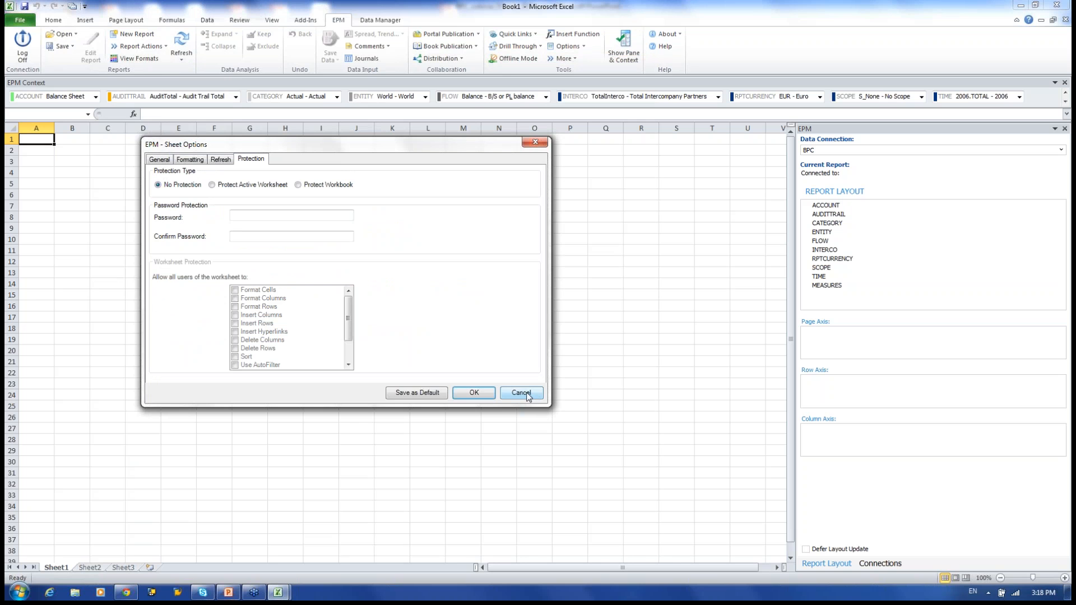
click(521, 393)
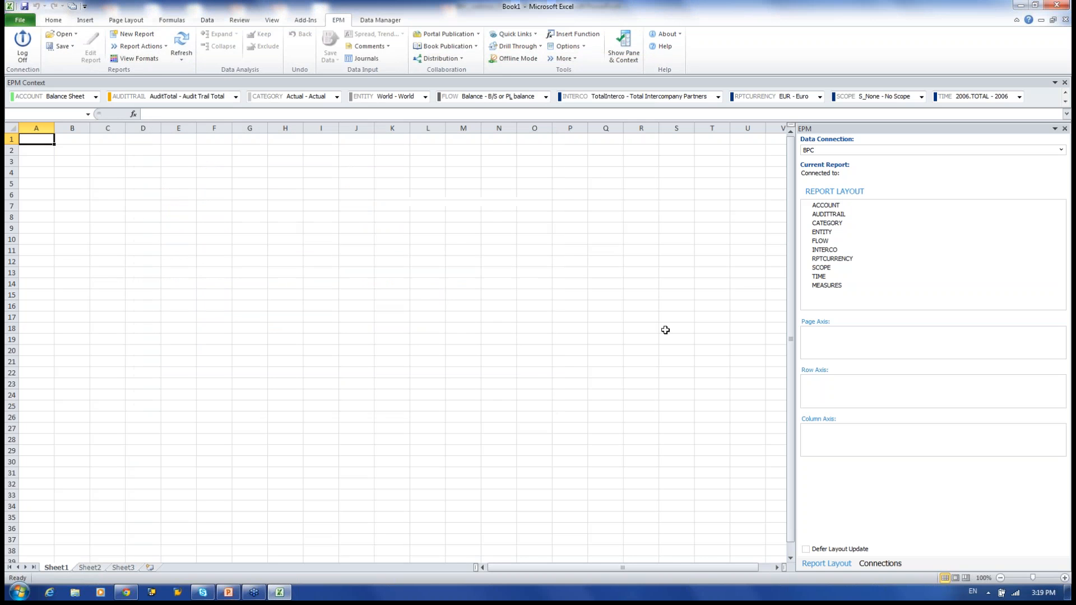
click(563, 58)
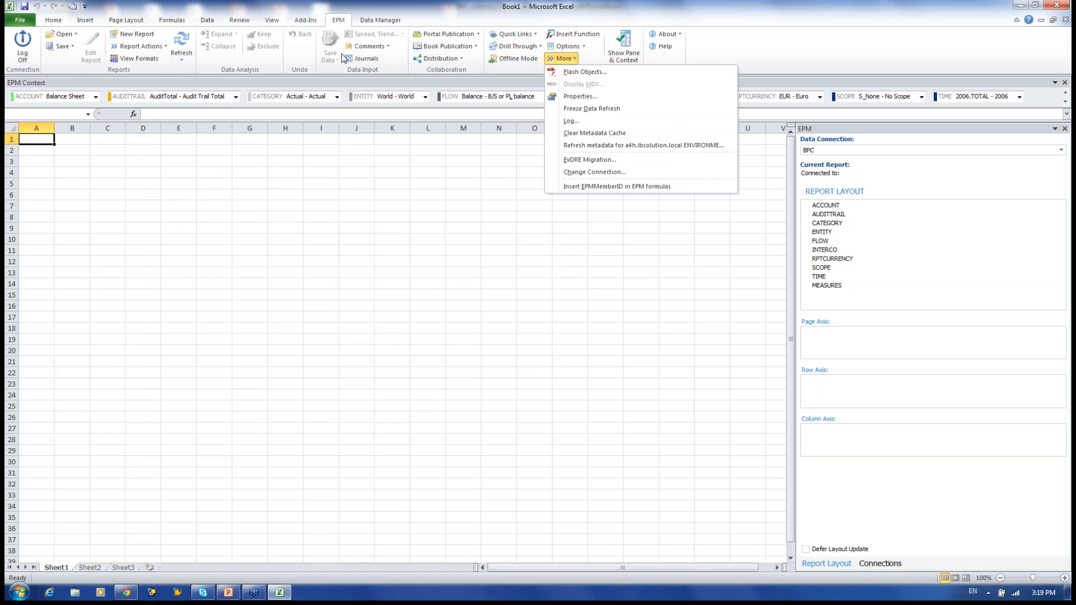
click(382, 21)
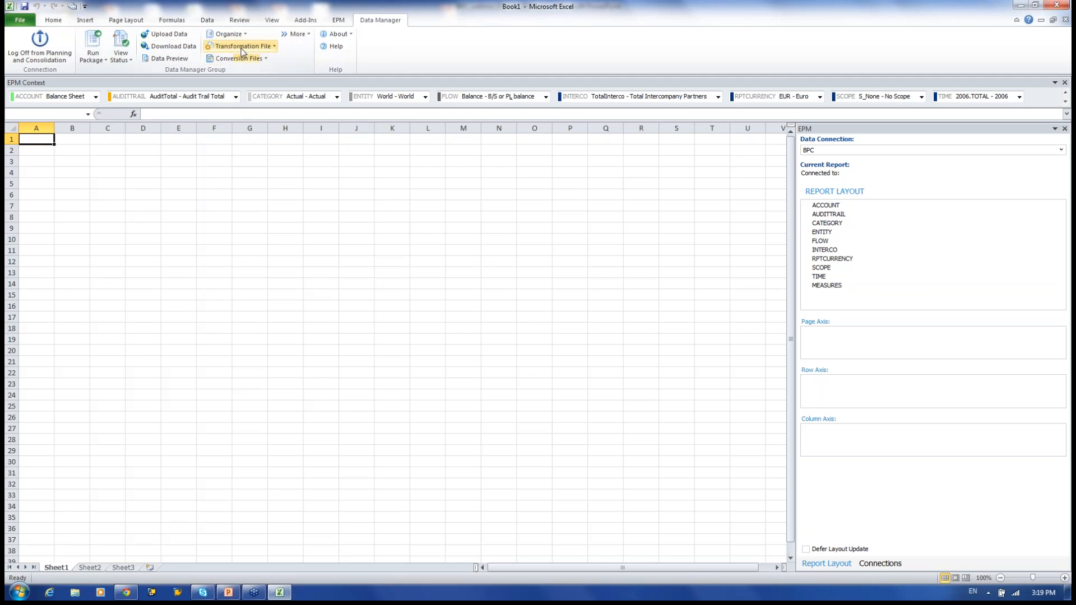
Look over the Transformation File dropdown options, then return to the EPM ribbon.
click(275, 51)
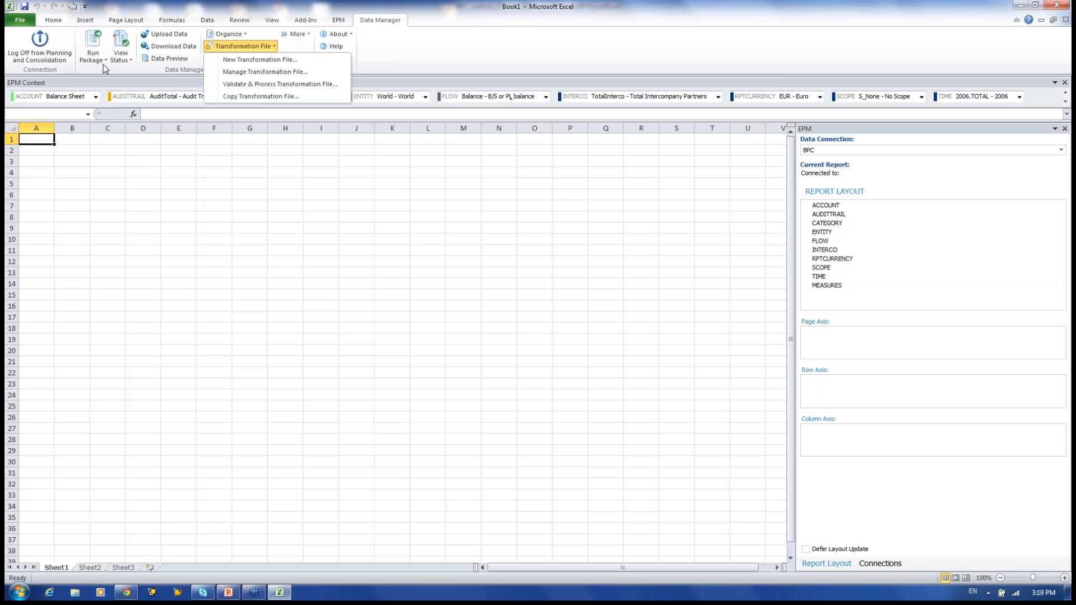
click(338, 20)
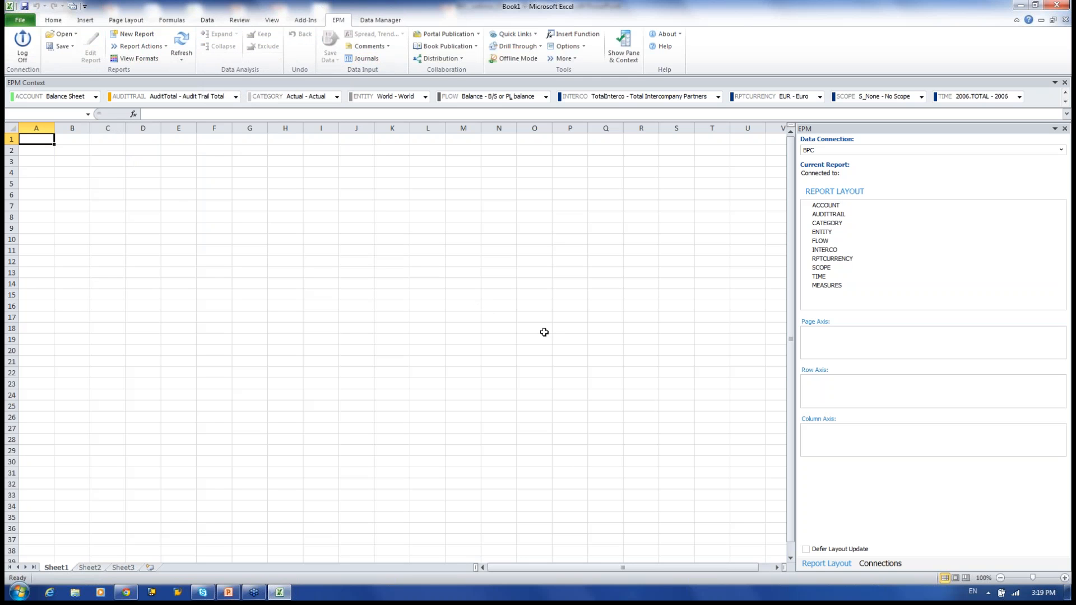
Open '3-Year and Comparison Report.xltx' from the server's TEMPLATES report folder.
click(61, 35)
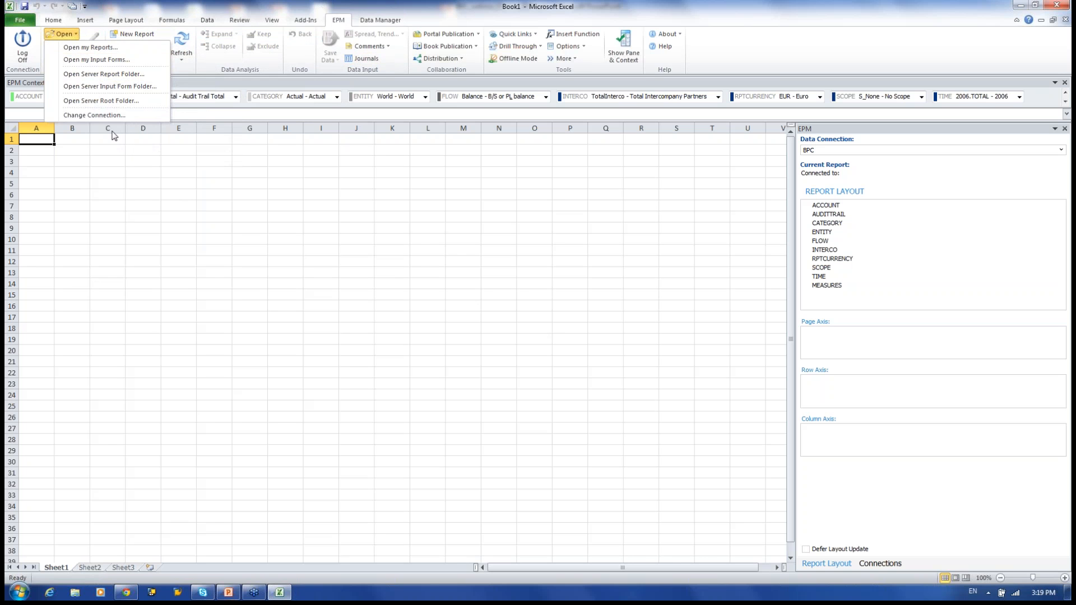
click(86, 75)
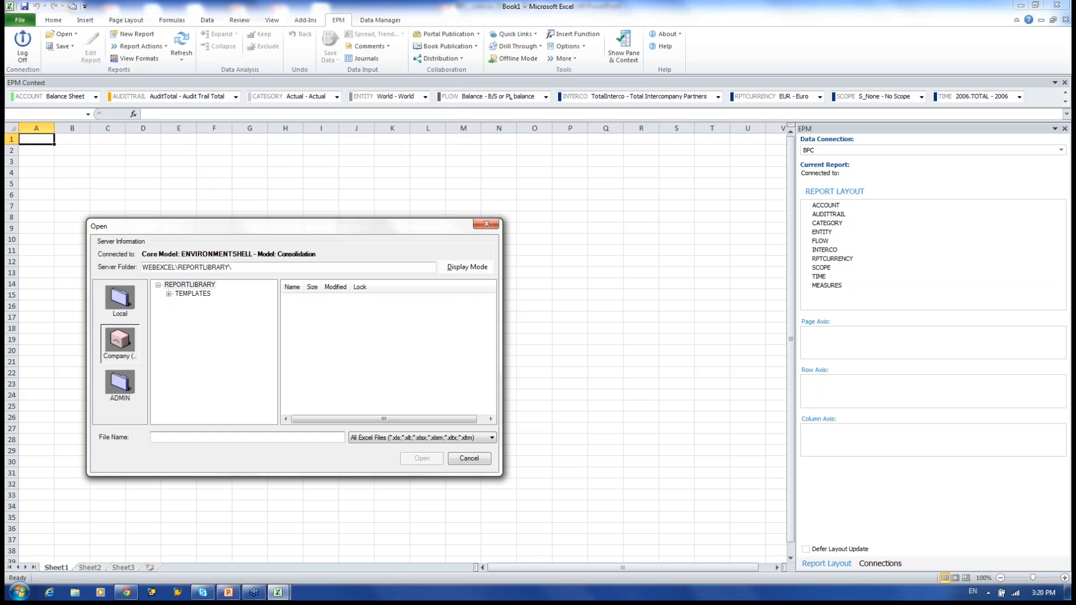
click(169, 296)
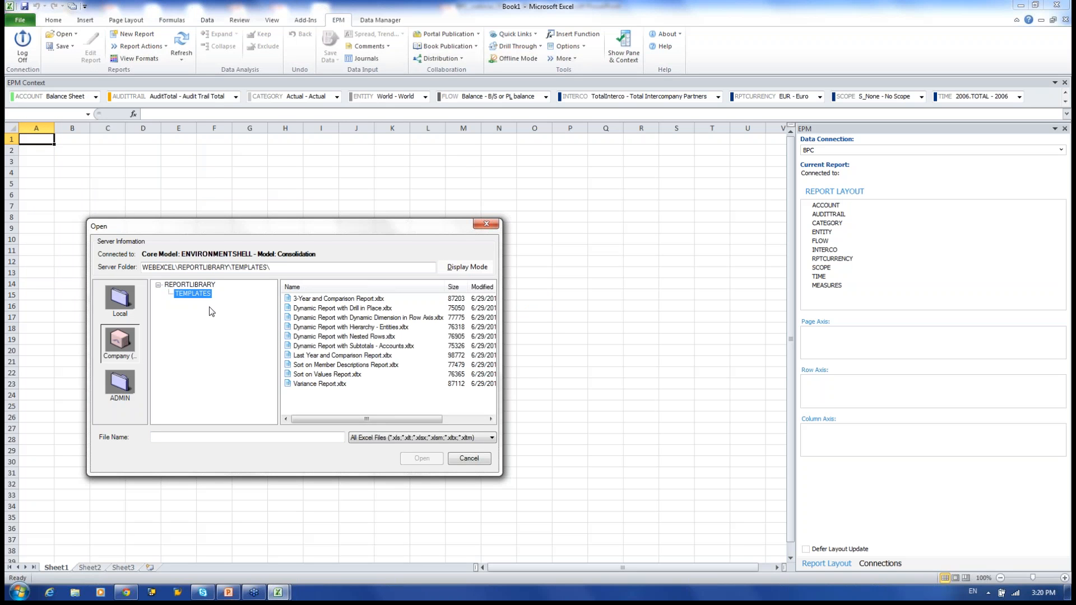
click(328, 299)
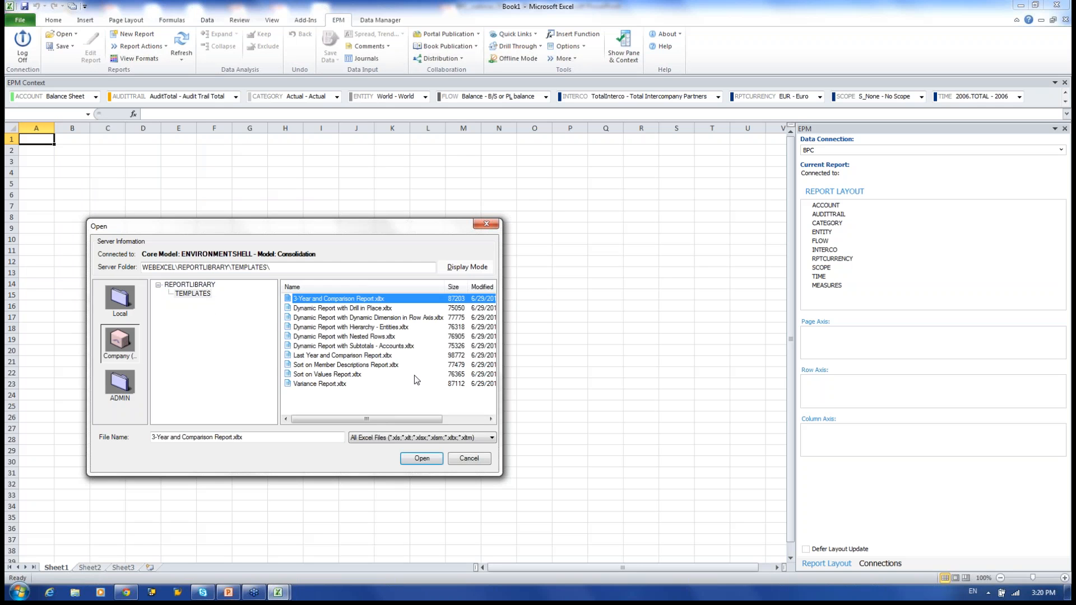
key(Return)
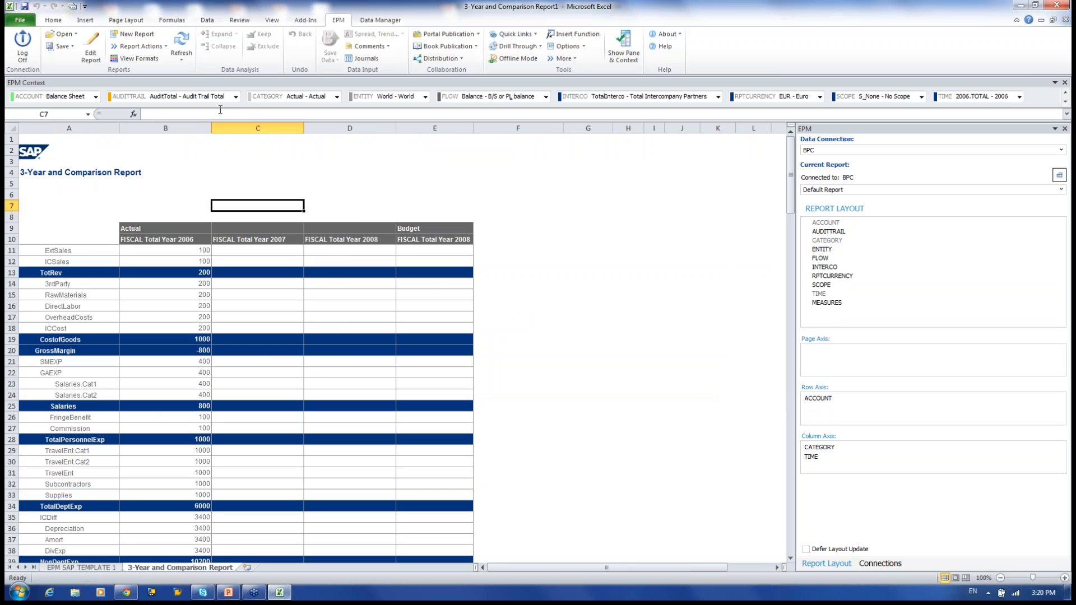
Open the EPM Report Editor and enable Sort Data in its sorting settings.
click(91, 50)
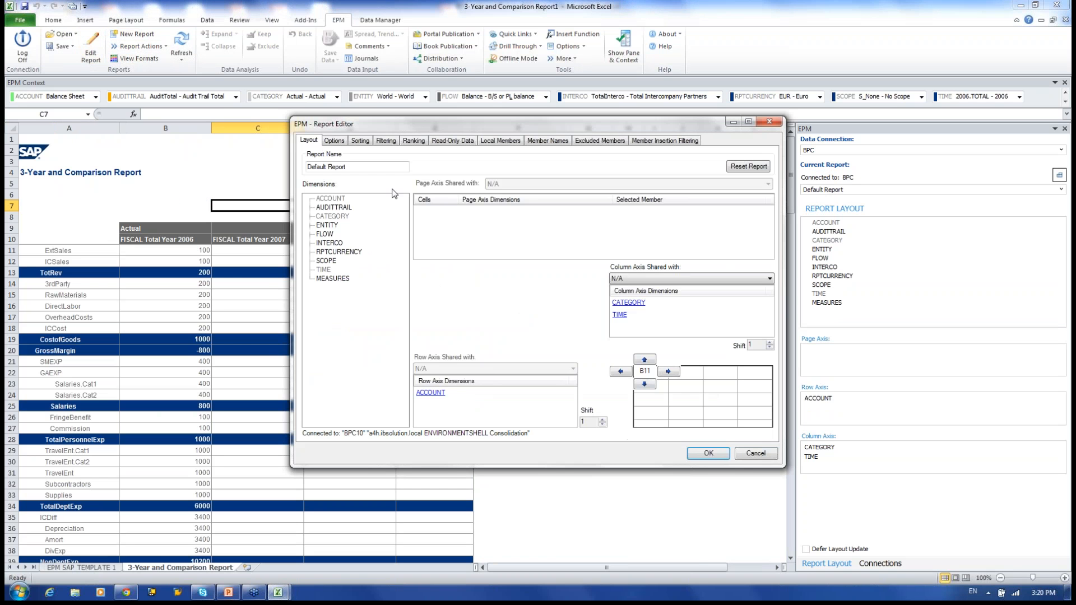
click(338, 142)
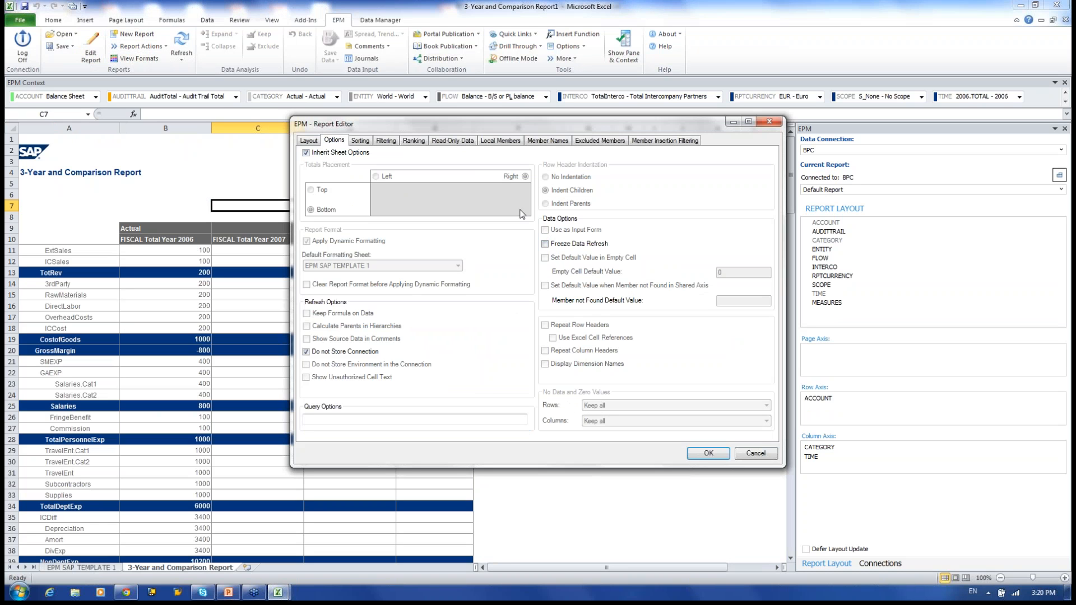
click(361, 142)
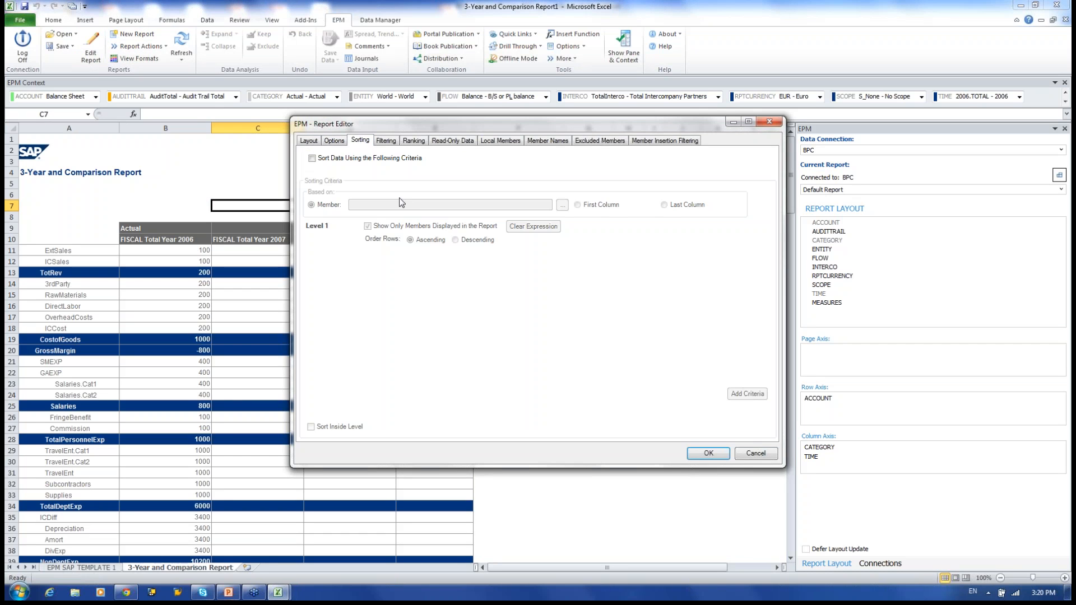
click(313, 159)
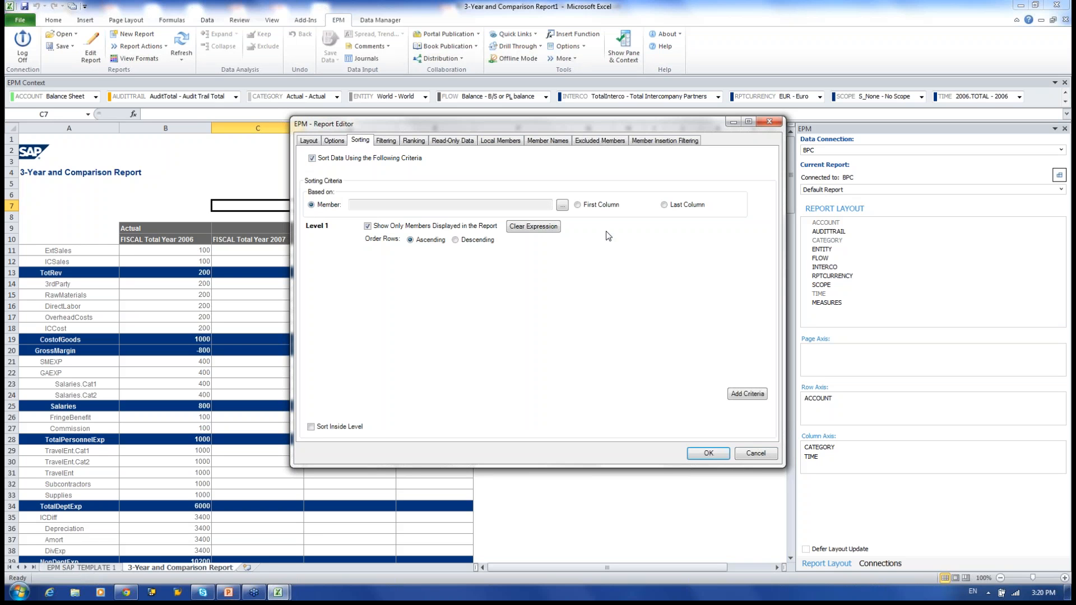
Sort the report ascending on the Actual, 2006.TOTAL column.
click(578, 204)
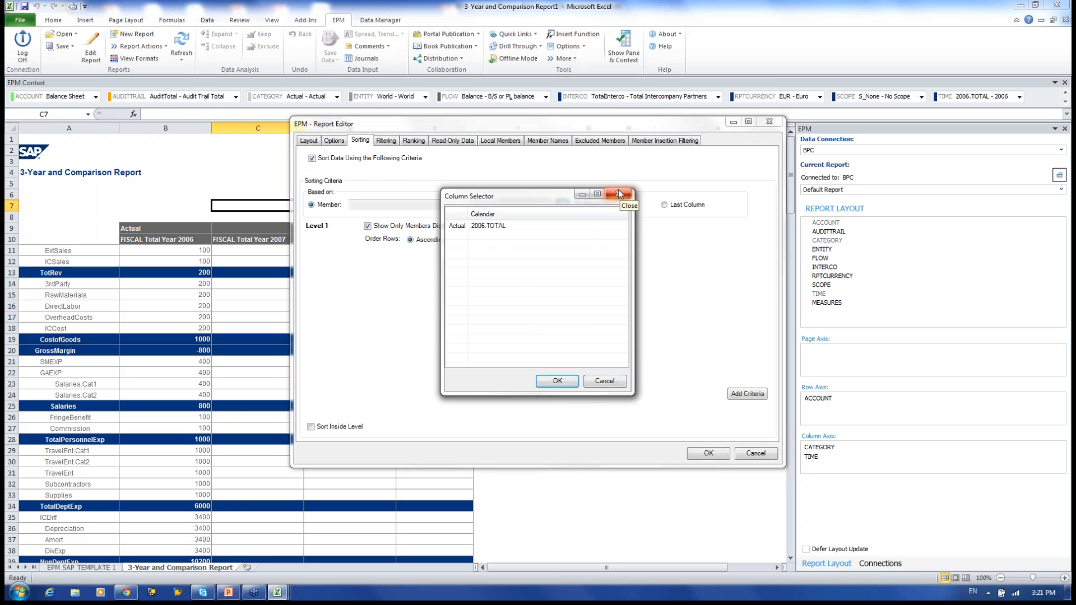
click(618, 193)
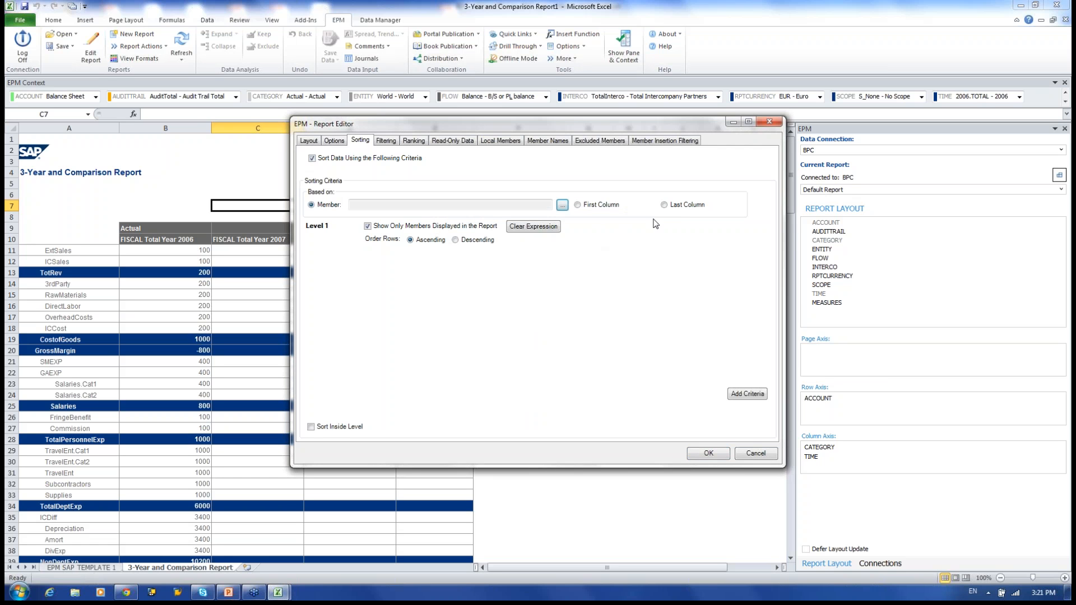
click(577, 206)
click(563, 205)
click(522, 226)
click(557, 384)
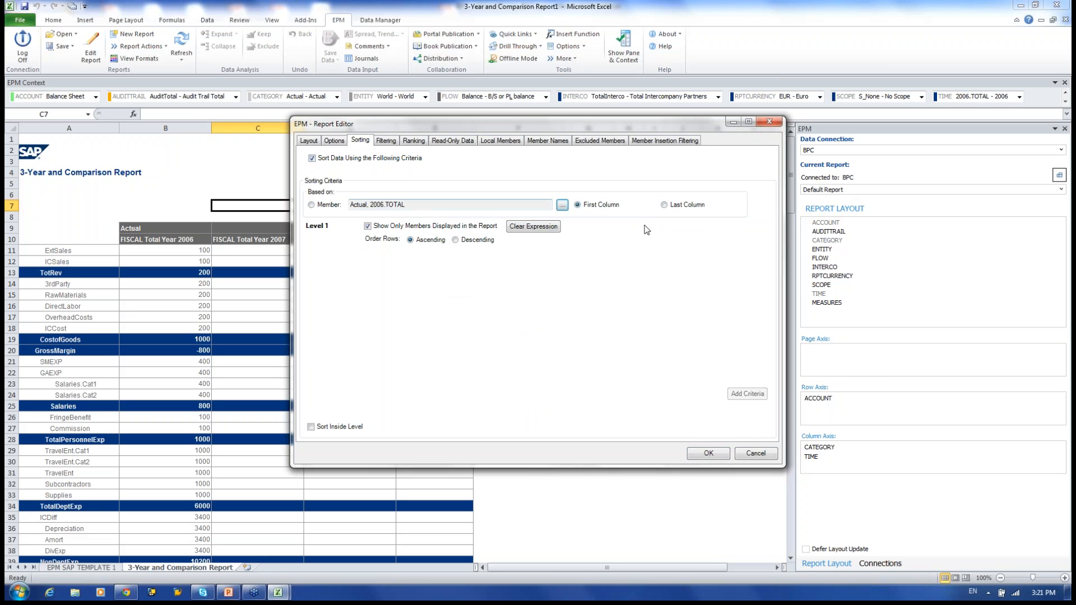
click(665, 205)
click(563, 205)
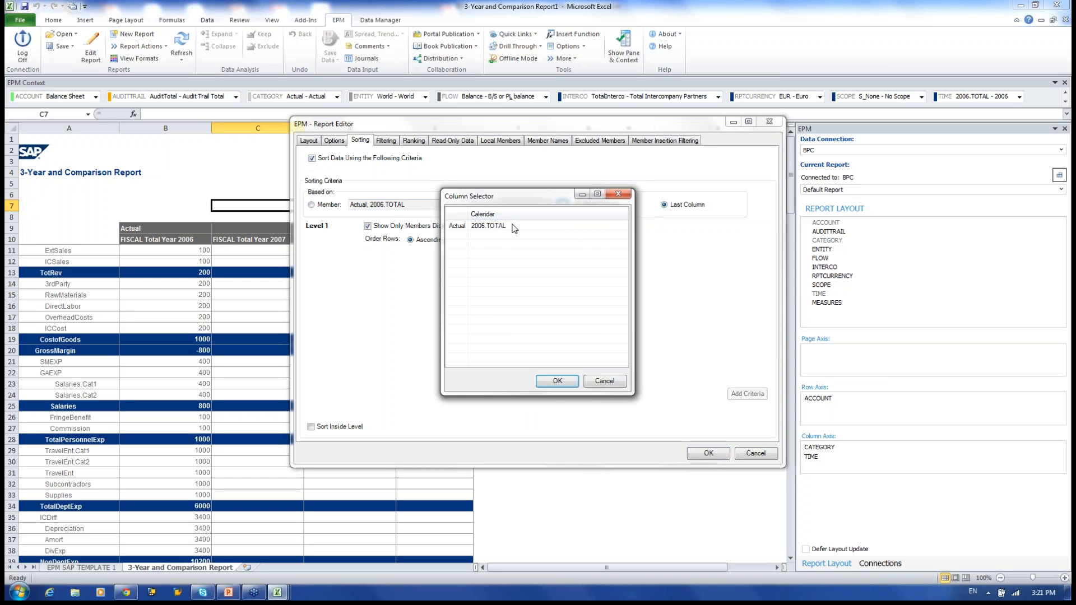
click(513, 226)
click(558, 381)
click(311, 206)
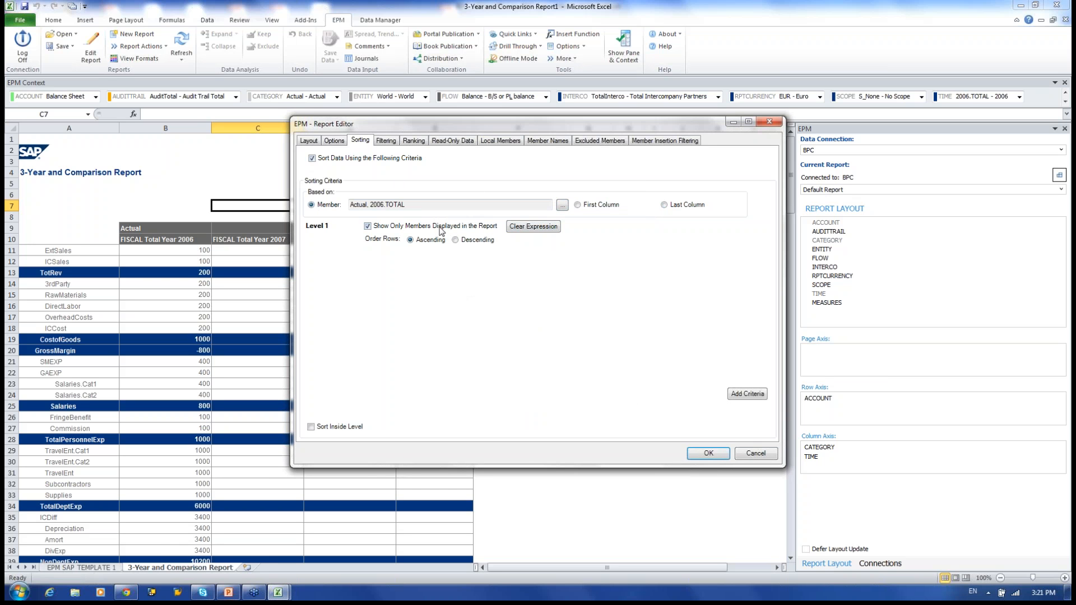
click(391, 143)
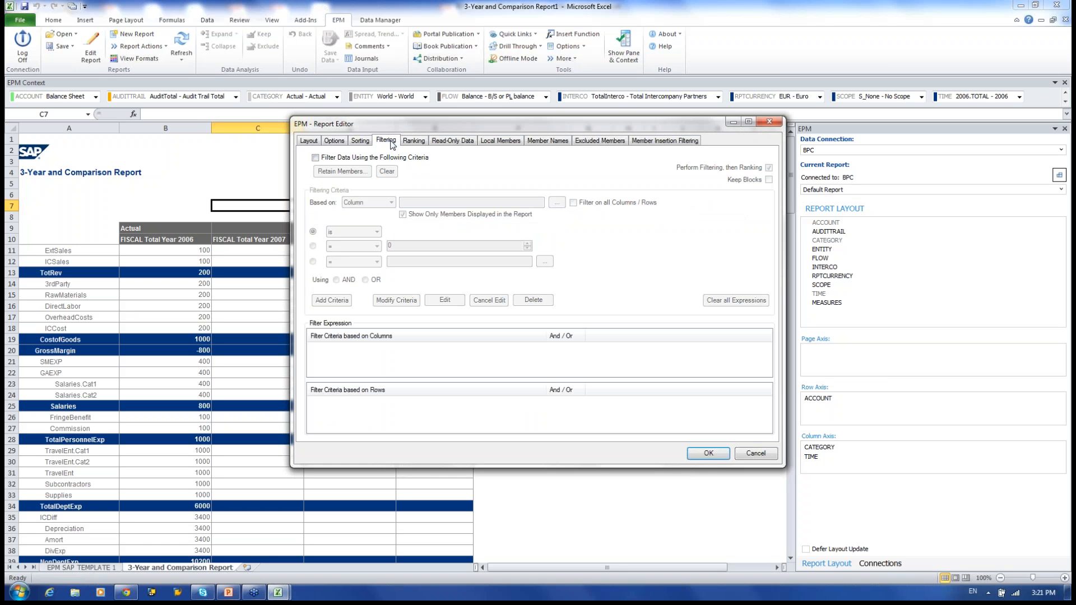
Turn on Filter Data Using the Following Criteria, then move to the Ranking settings.
click(315, 158)
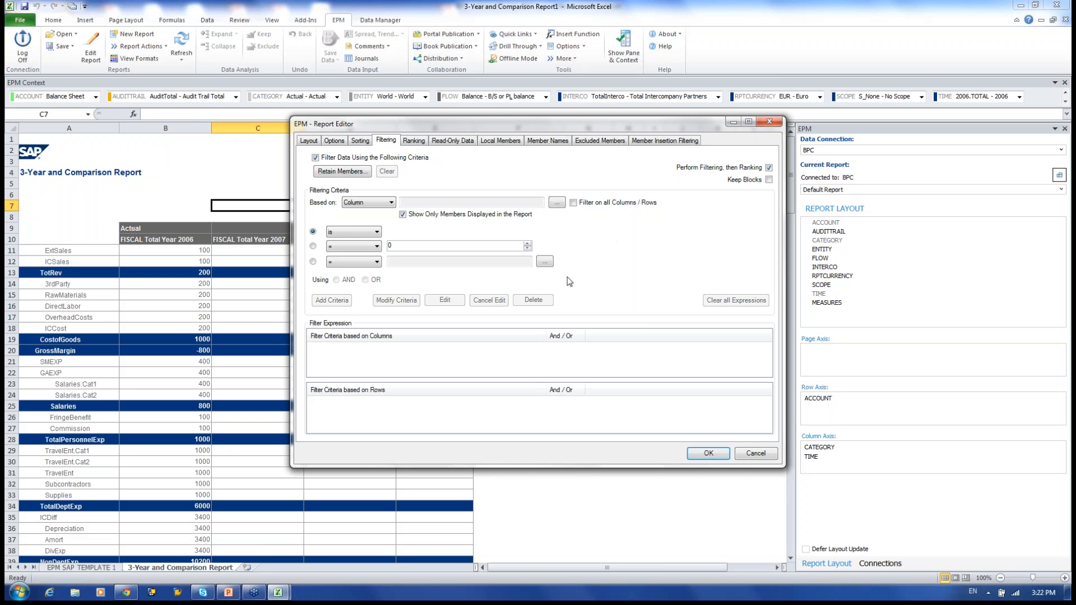
click(413, 141)
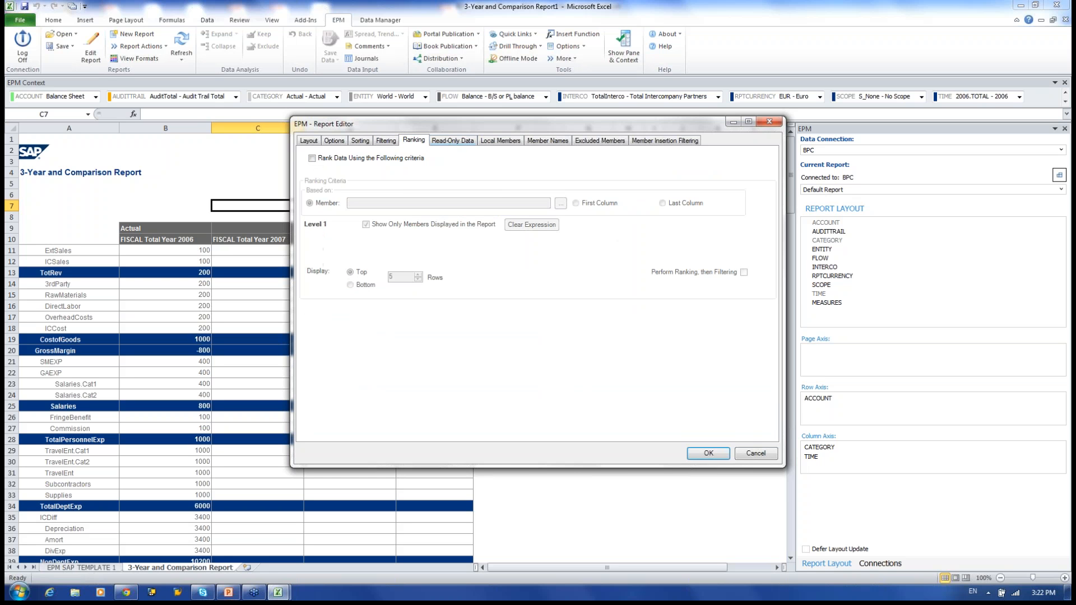
Browse Ranking, Read-Only, Local Members, Member Names, Excluded Members and Insertion Filtering settings, then cancel.
click(312, 158)
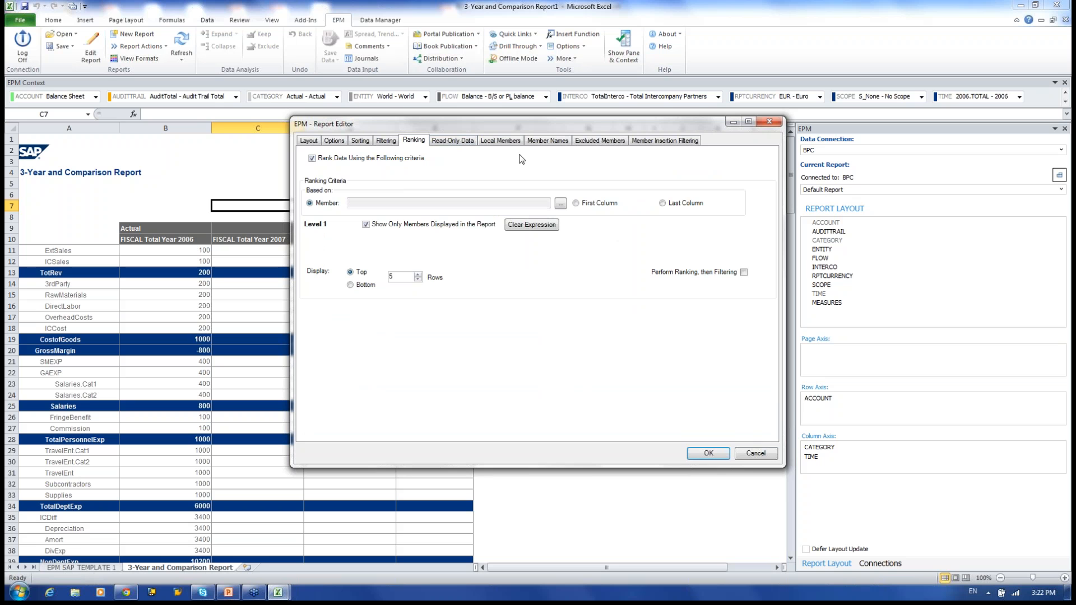
click(442, 141)
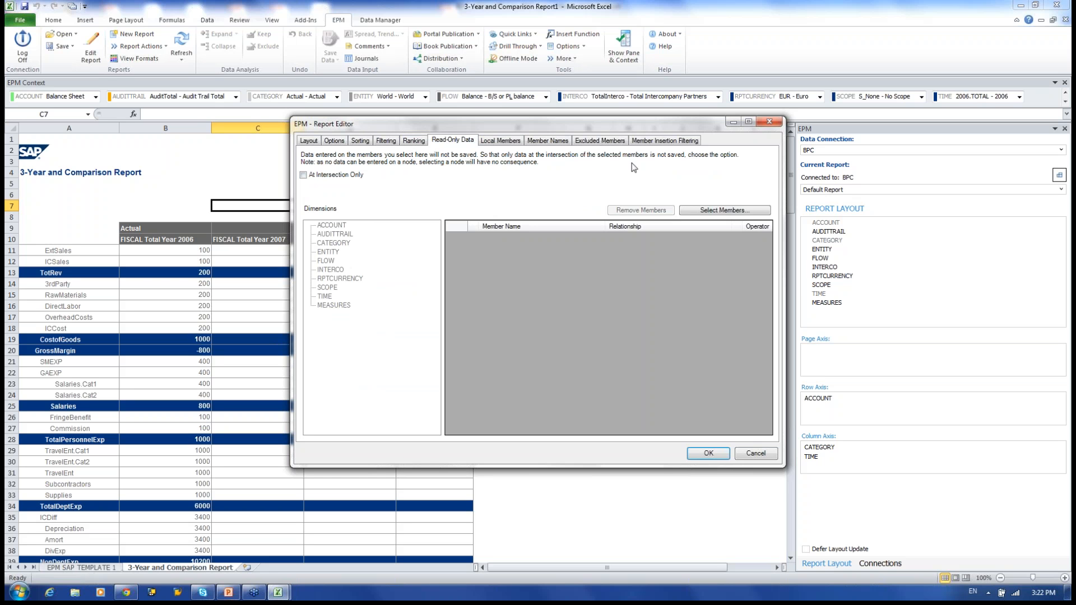
click(505, 143)
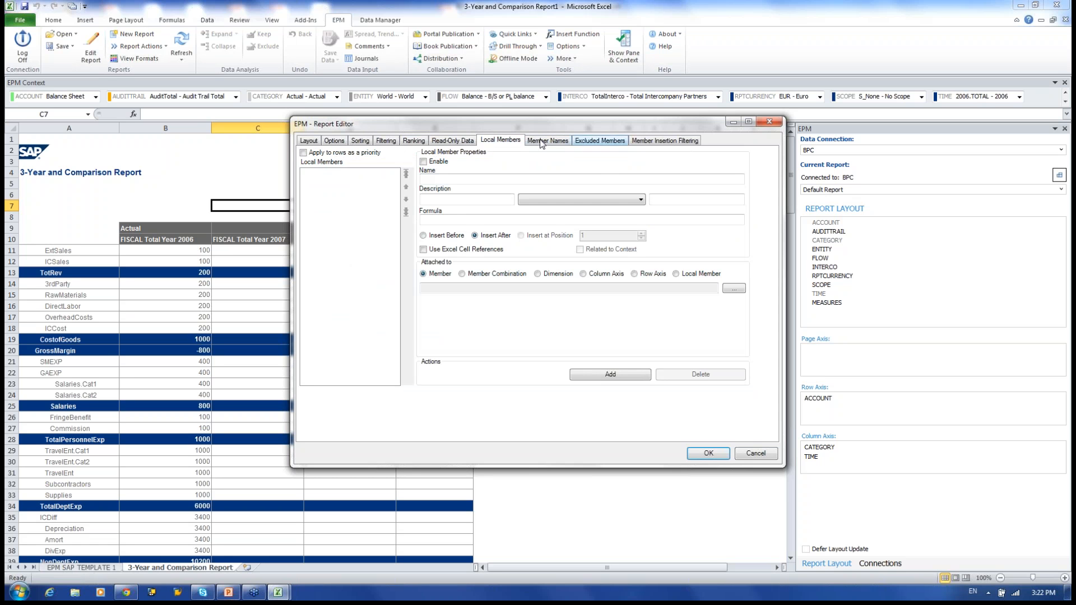
click(545, 141)
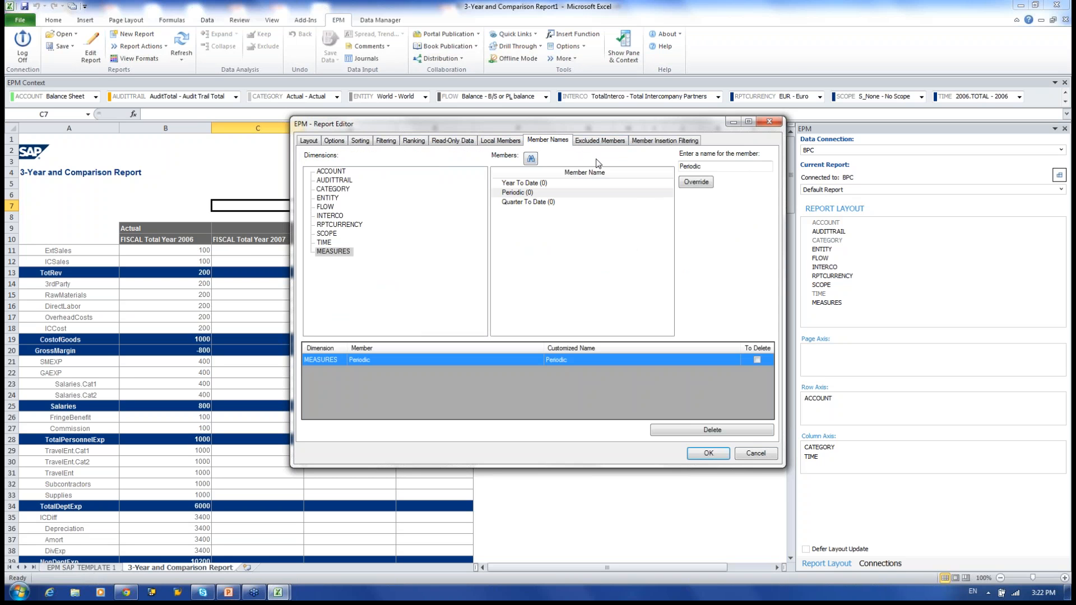
click(713, 166)
click(600, 140)
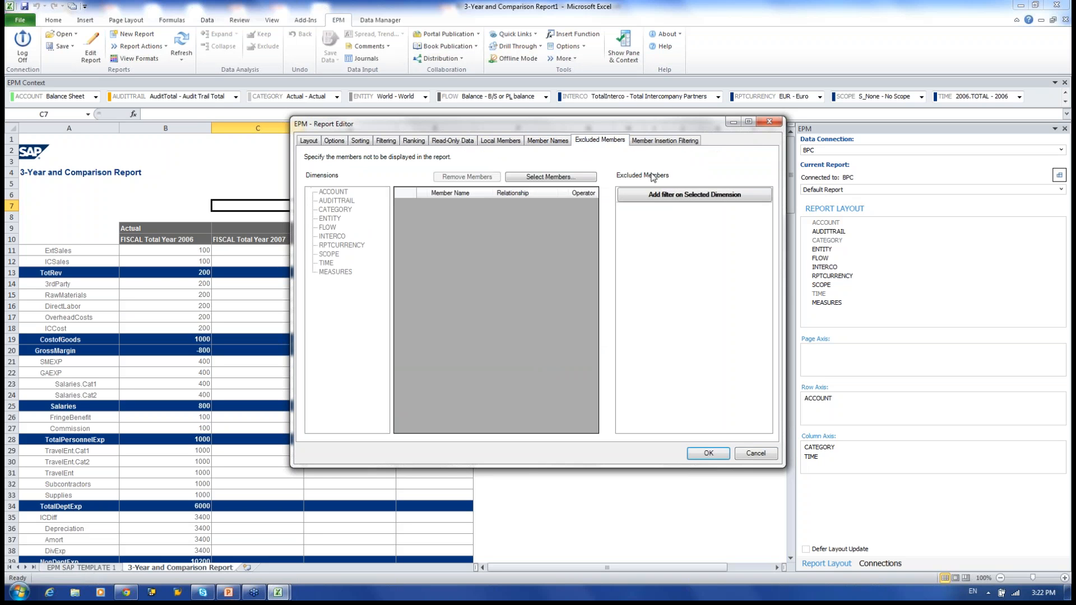
click(666, 141)
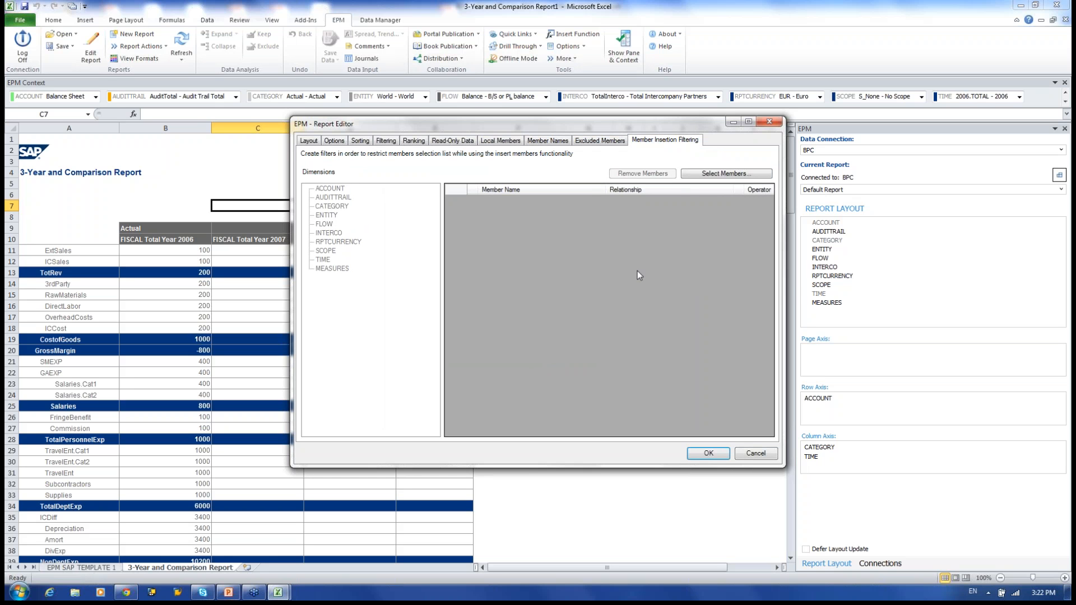
click(756, 453)
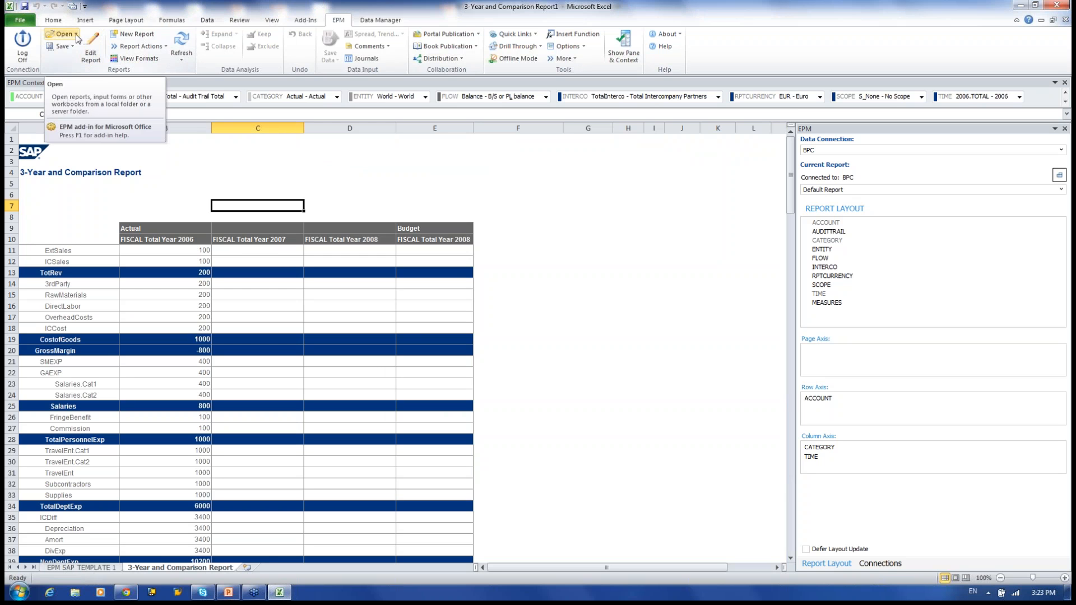
Create a new report: ACCOUNT on rows, ENTITY on columns, TIME and MEASURES on the page axis.
click(137, 36)
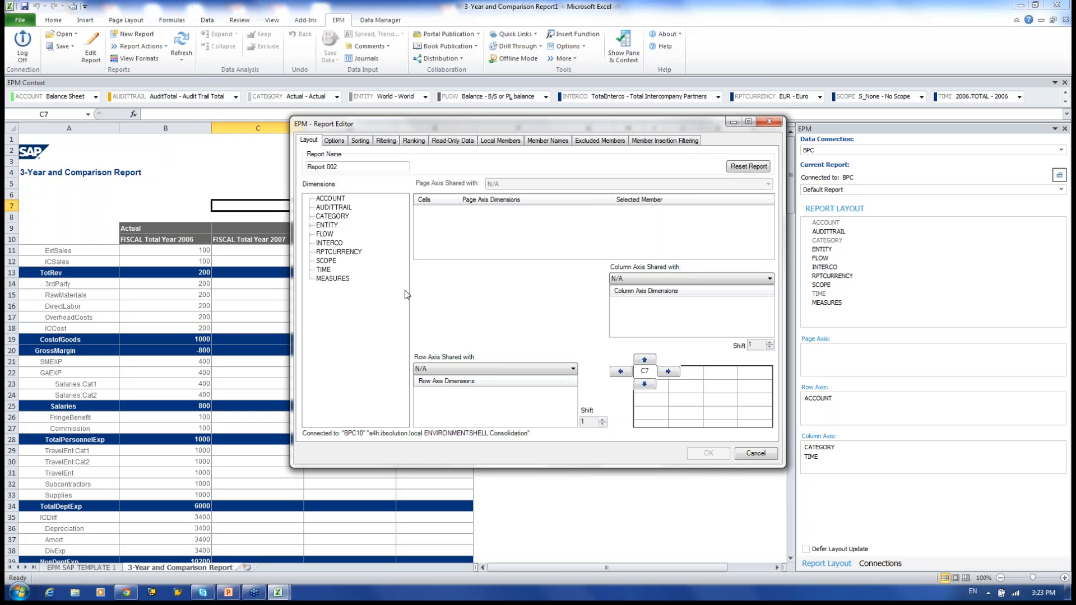
drag(333, 200, 459, 410)
drag(327, 225, 647, 321)
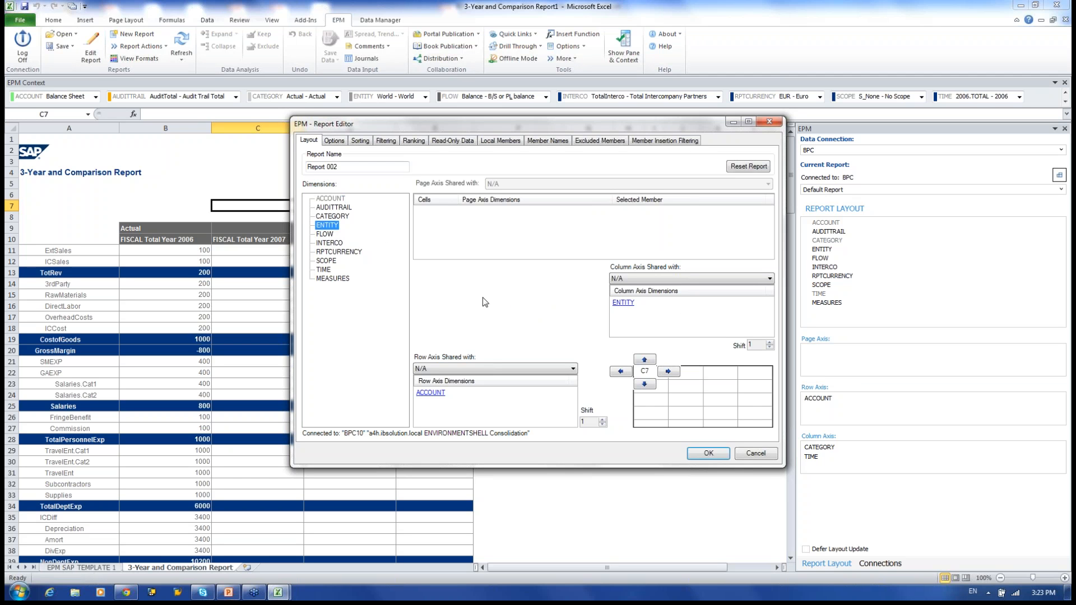
drag(323, 270, 537, 230)
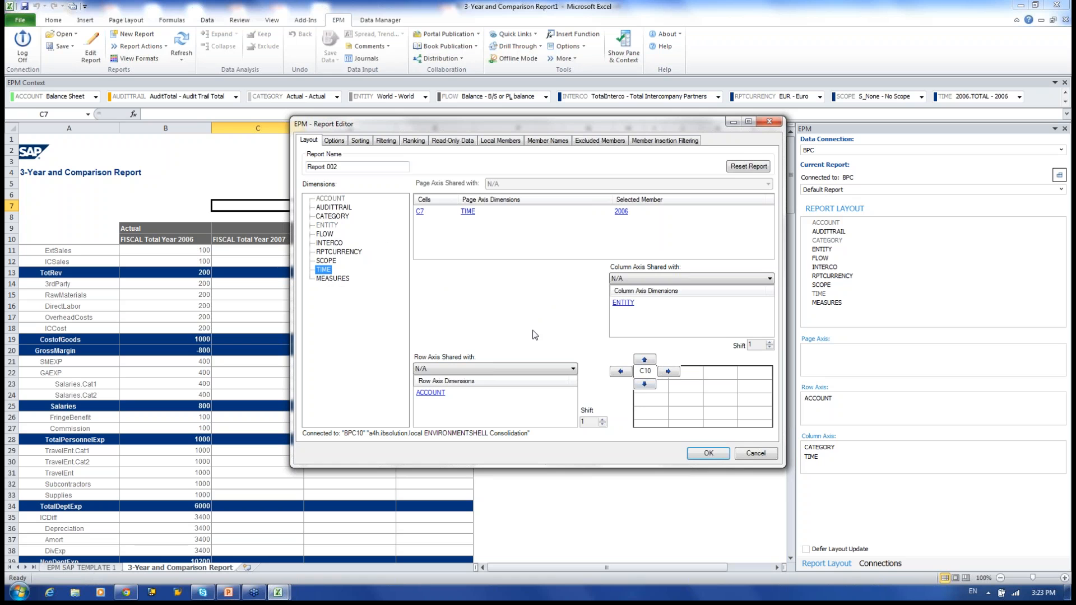
drag(333, 279, 476, 231)
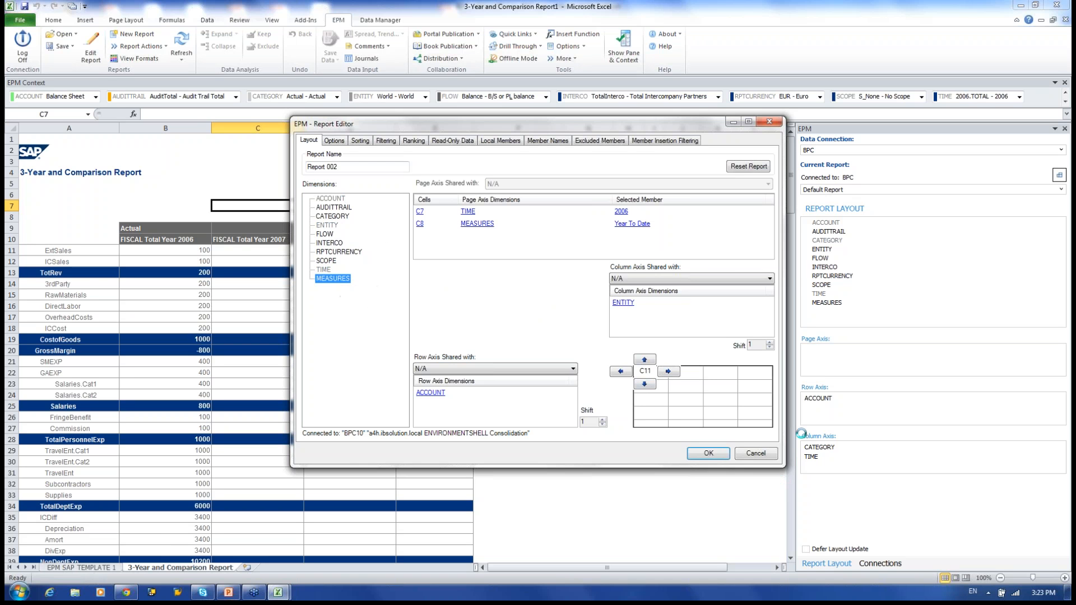
click(708, 454)
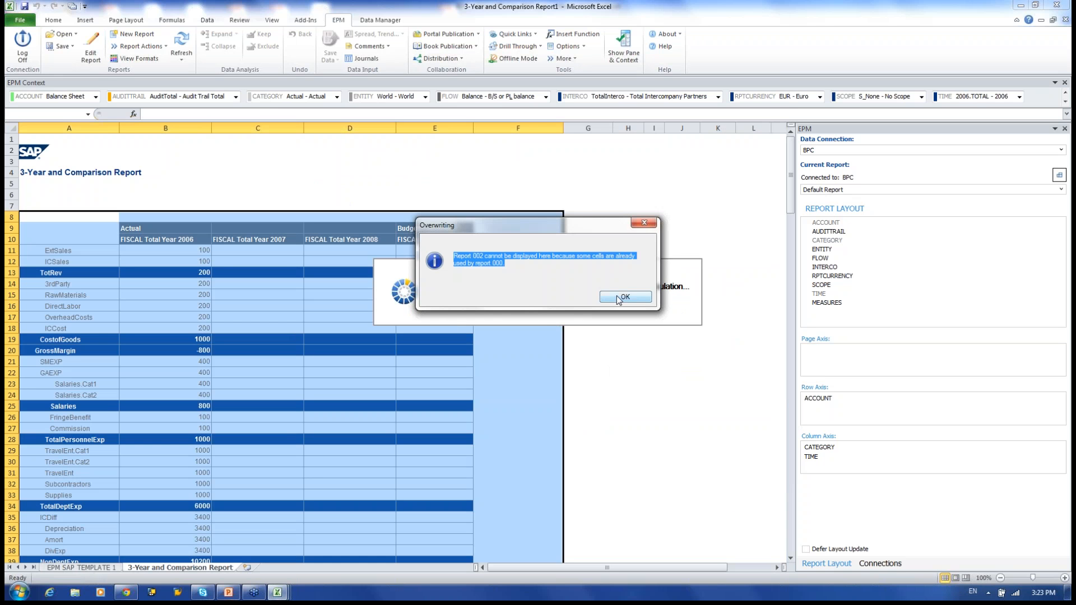
Acknowledge the Overwriting warning that Report 002 overlaps report 000.
click(617, 297)
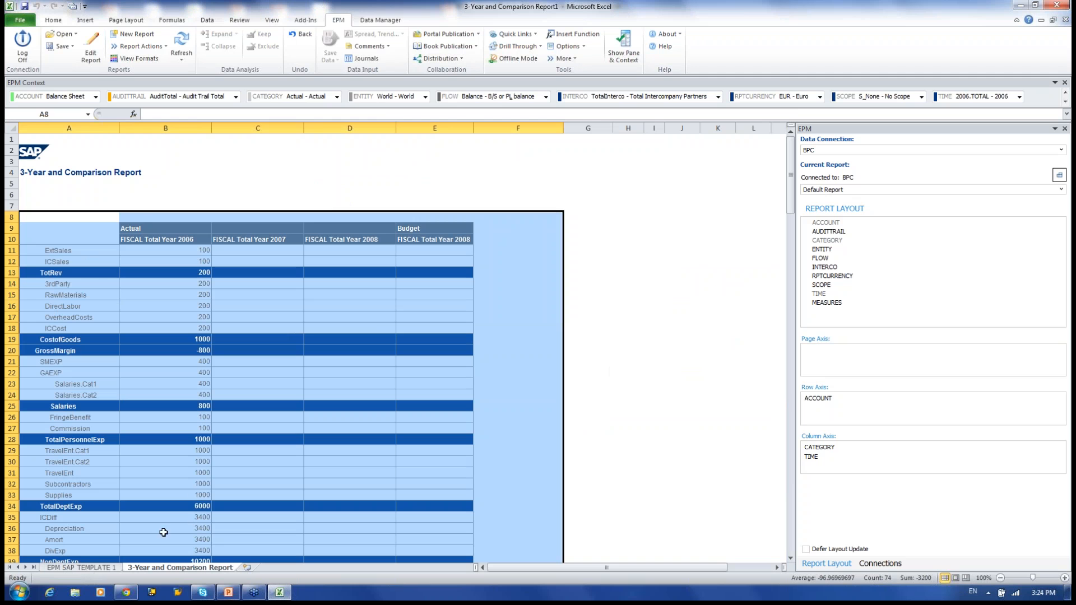
Insert a new blank worksheet, Sheet1, into the workbook.
click(82, 567)
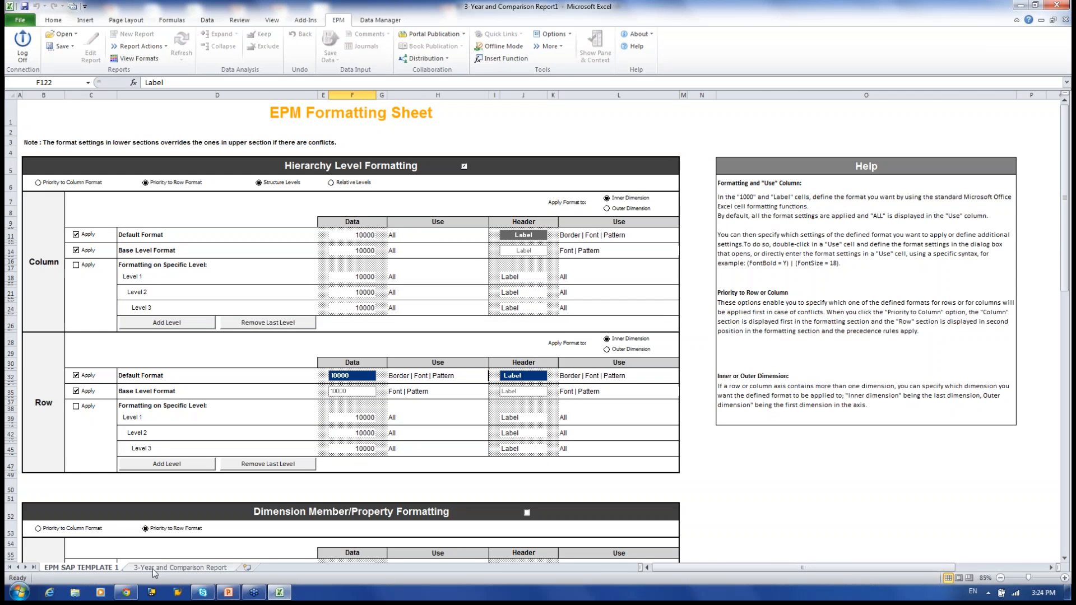
click(153, 569)
click(123, 568)
right_click(108, 568)
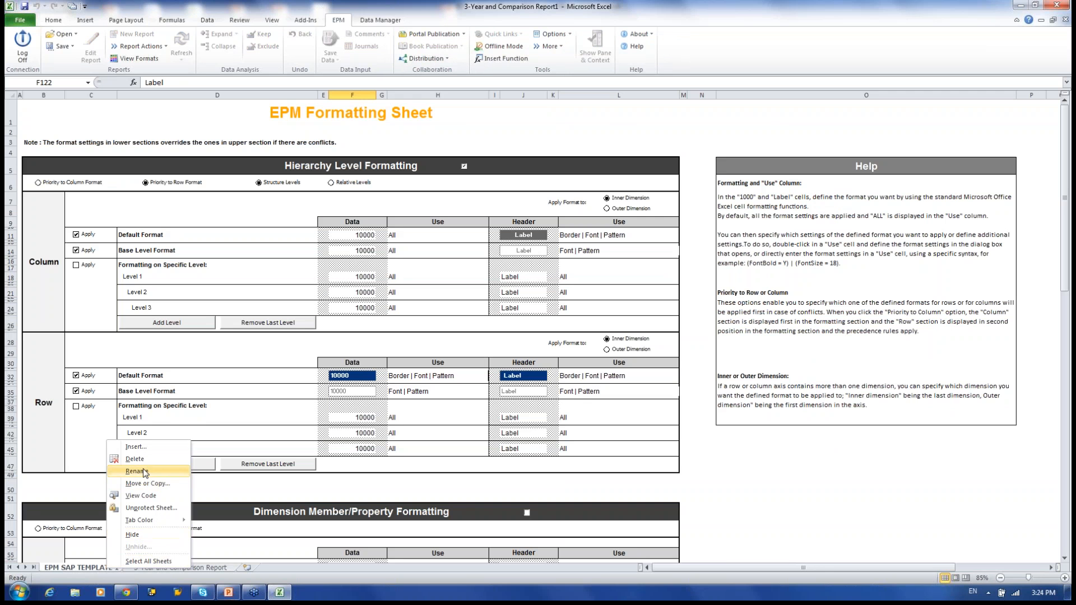
click(210, 568)
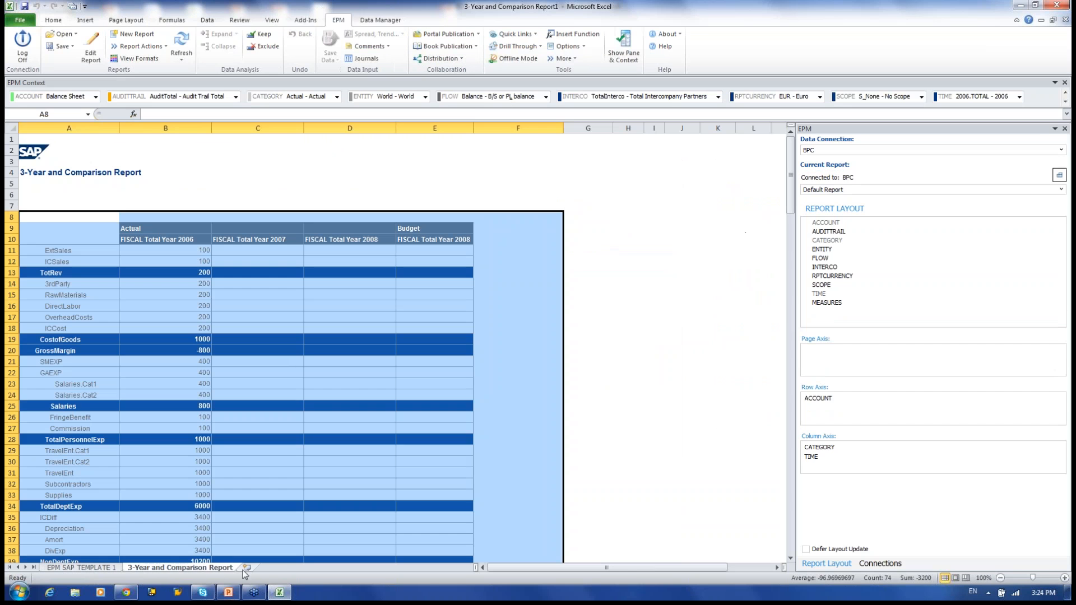
click(247, 567)
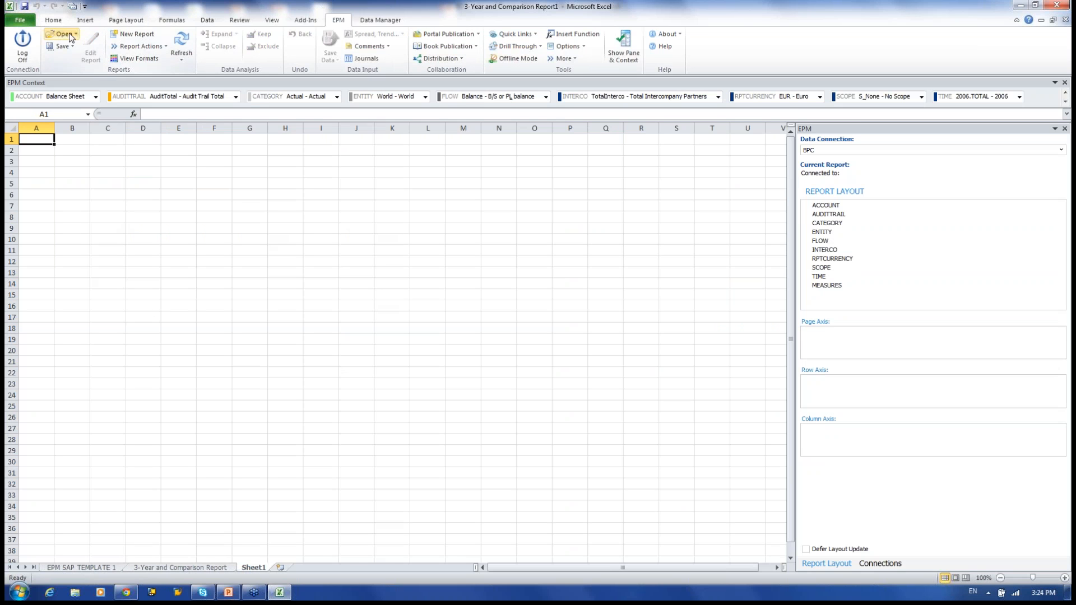
Create a new Sheet1 report with ACCOUNT on rows, ENTITY on columns and TIME as page axis.
click(128, 34)
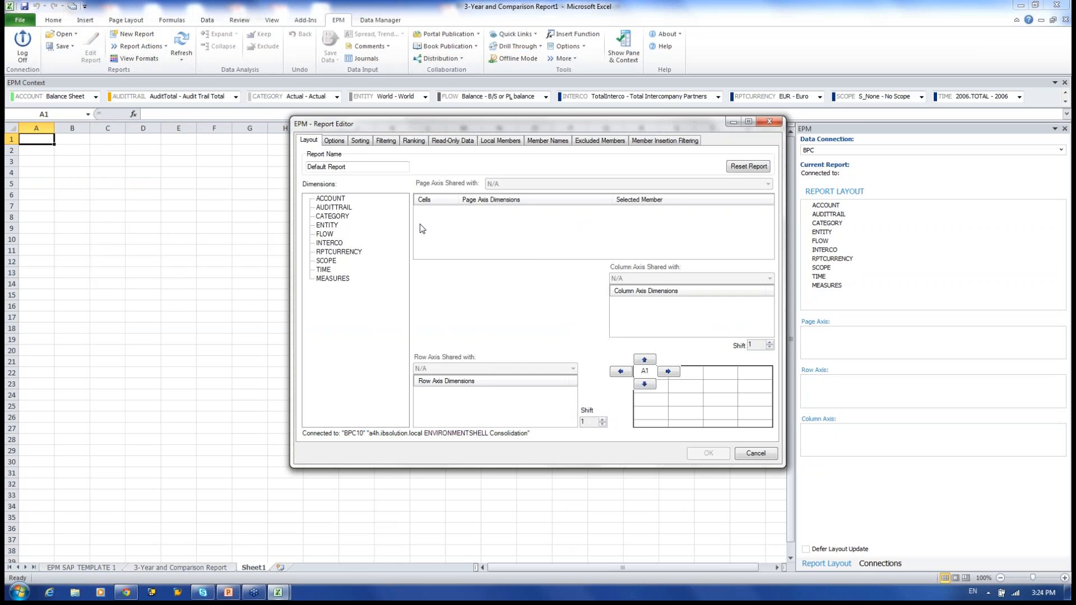
drag(330, 198, 455, 412)
drag(324, 270, 448, 230)
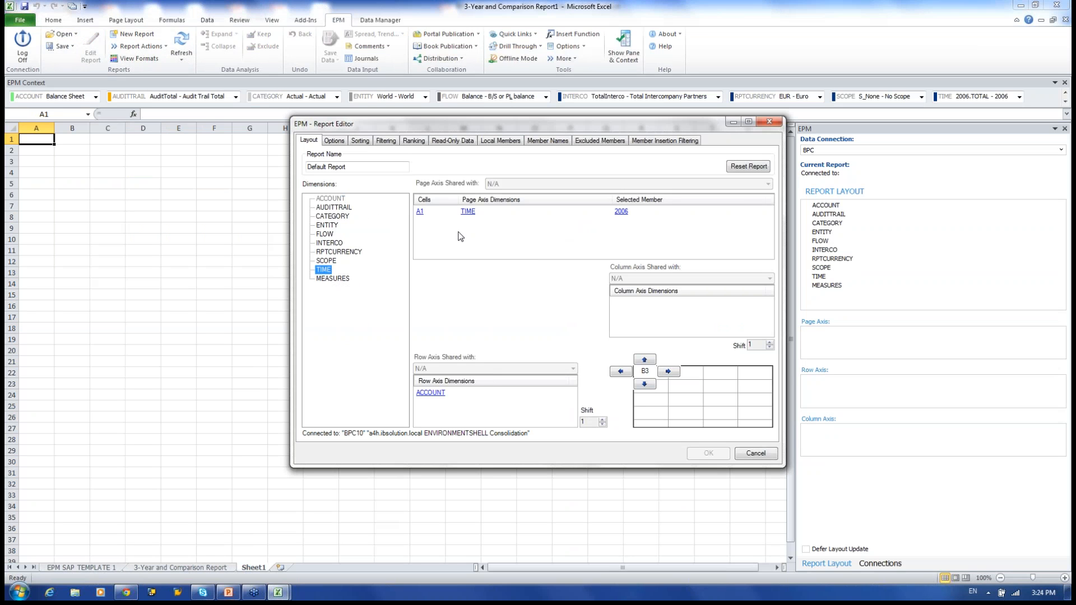
drag(327, 225, 626, 314)
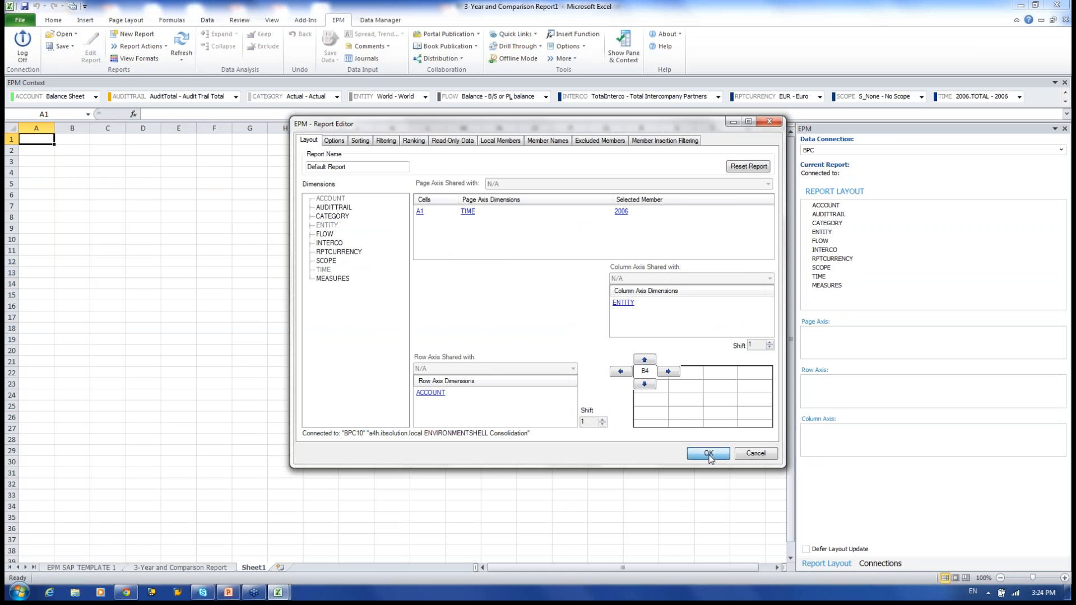
click(709, 453)
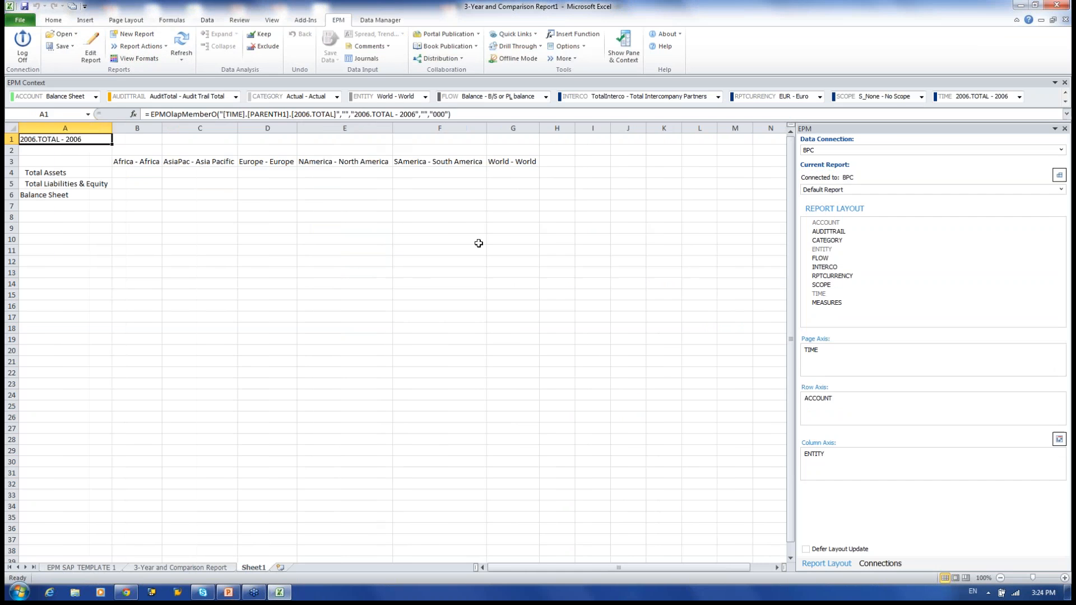
Widen columns B through G so the region names fit.
drag(162, 128, 182, 127)
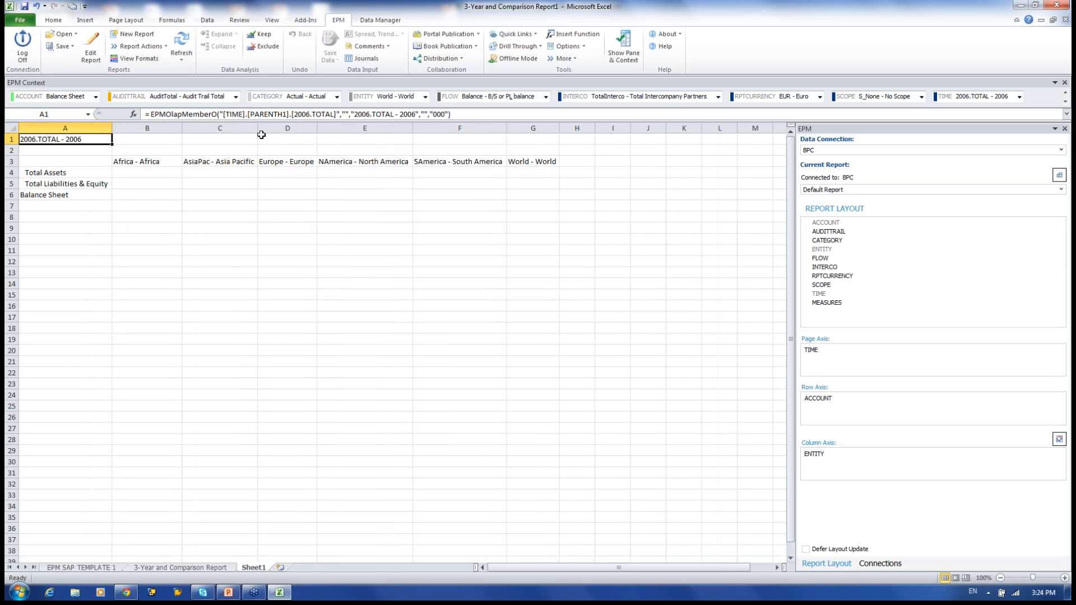
drag(258, 128, 359, 128)
drag(454, 128, 481, 127)
drag(575, 129, 641, 129)
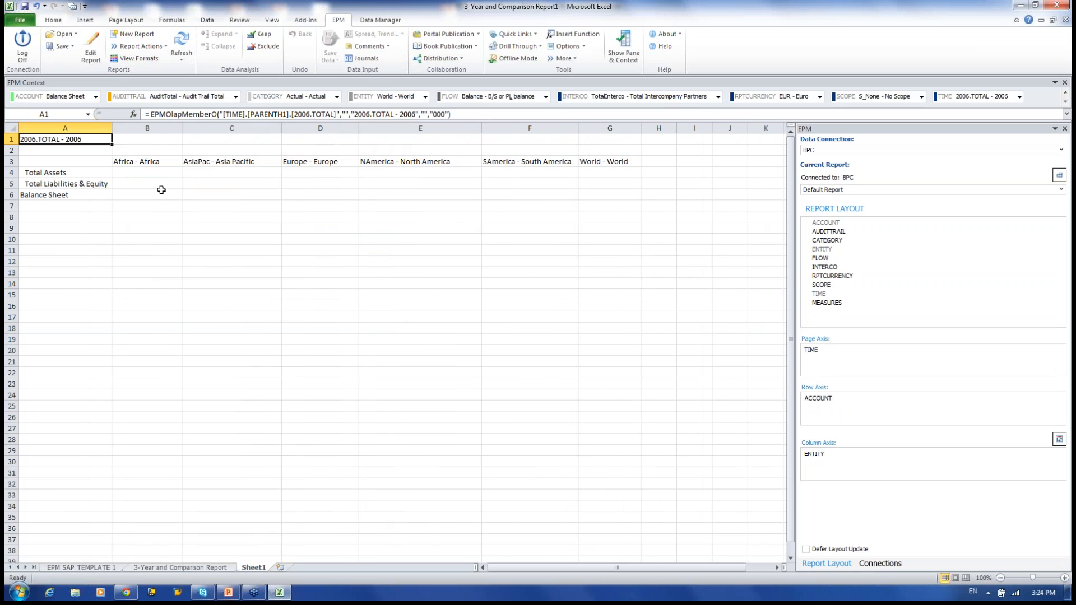
Drill Total Assets down through Current Assets to Cash, dismissing the bottom-level warning.
click(62, 172)
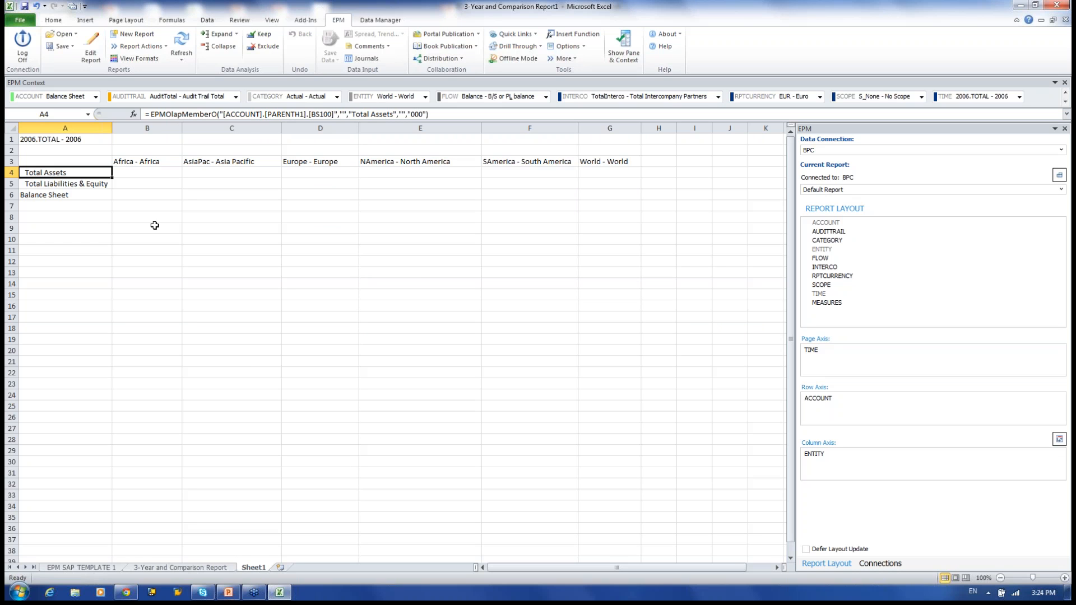
double_click(46, 173)
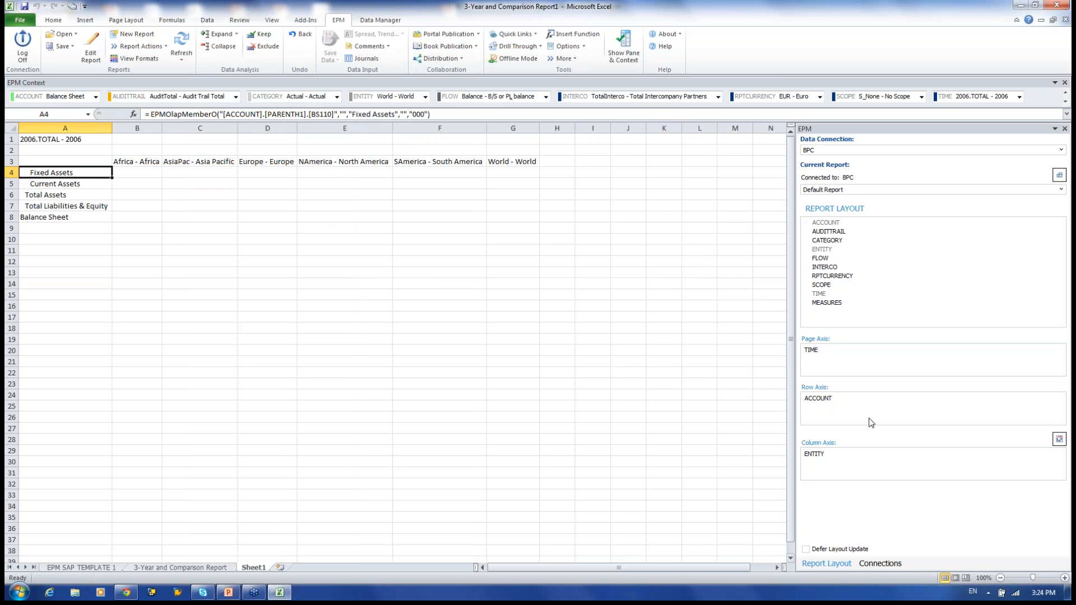
double_click(56, 183)
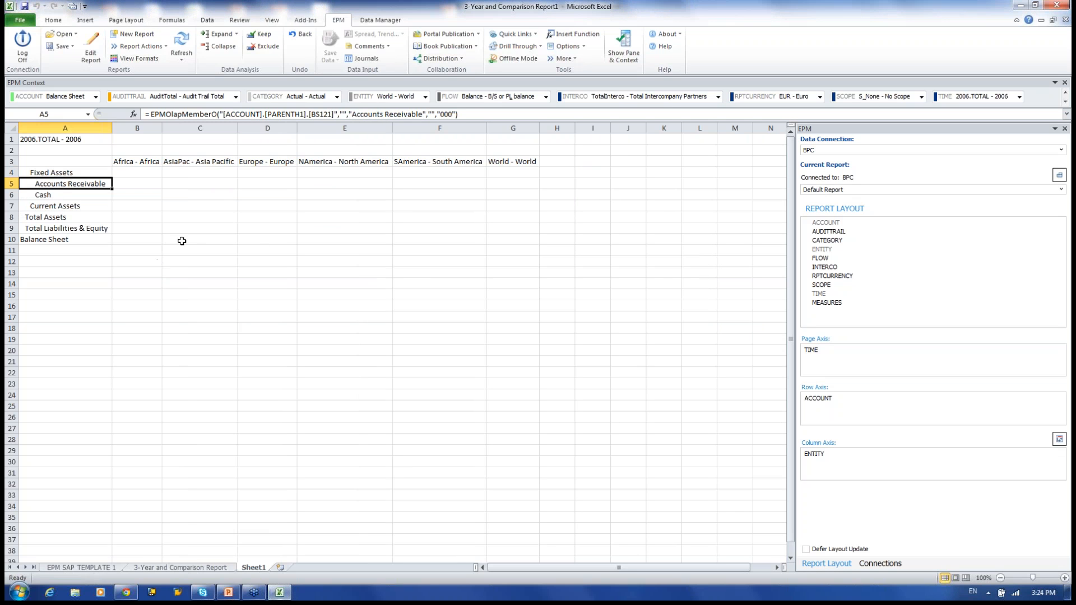
double_click(47, 197)
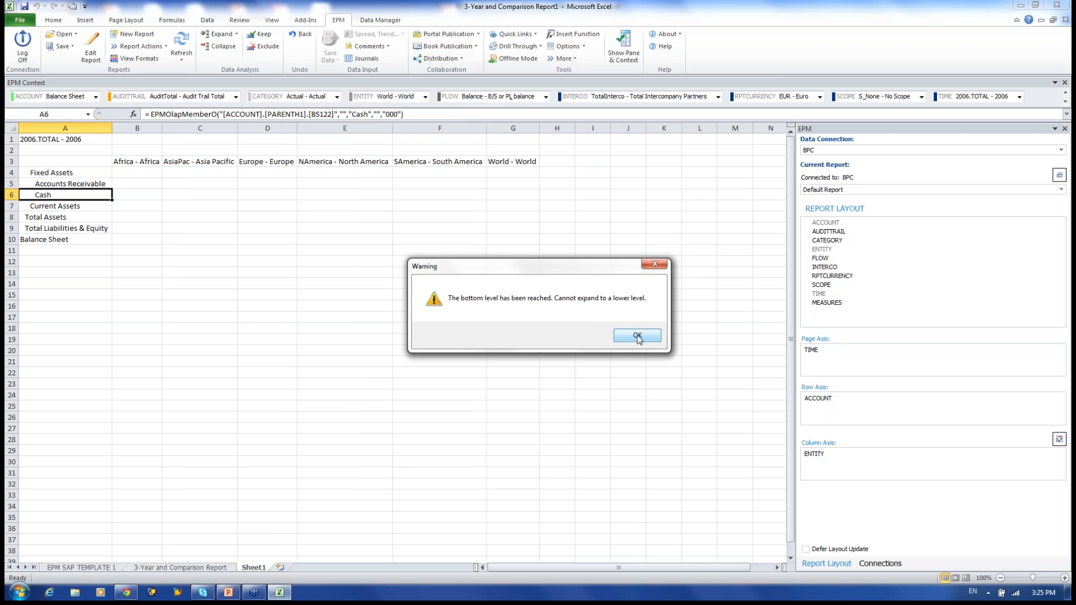
click(638, 337)
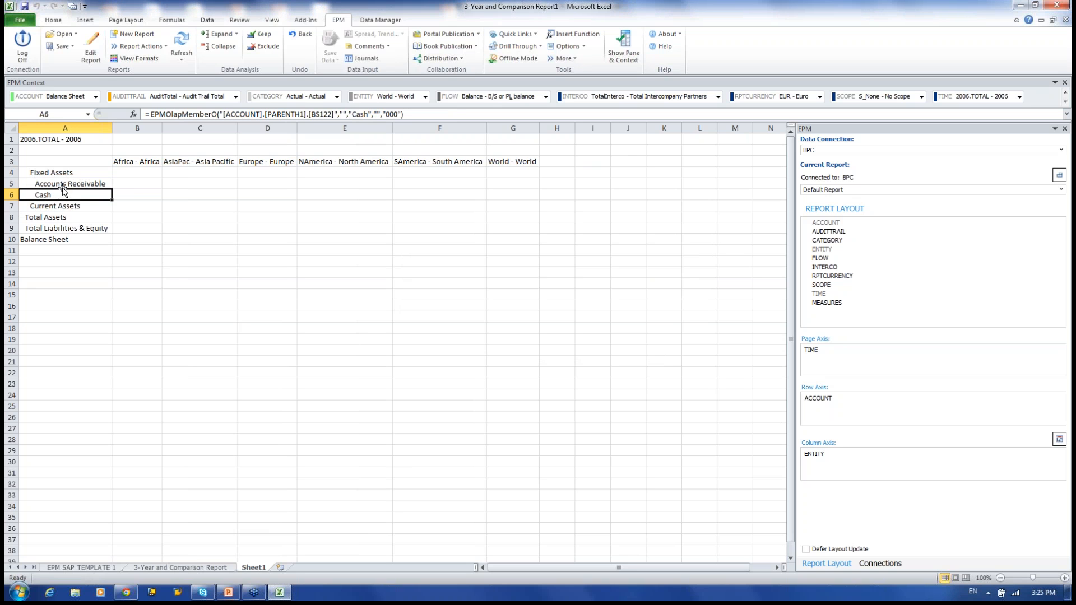
Collapse Total Assets back into a single row.
click(63, 219)
double_click(64, 218)
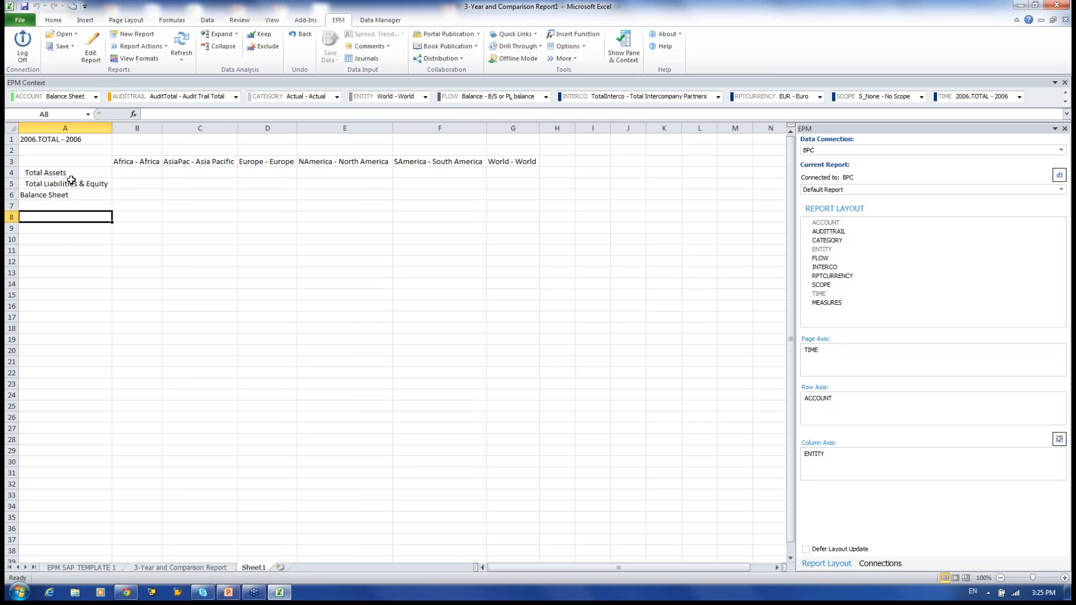
click(57, 174)
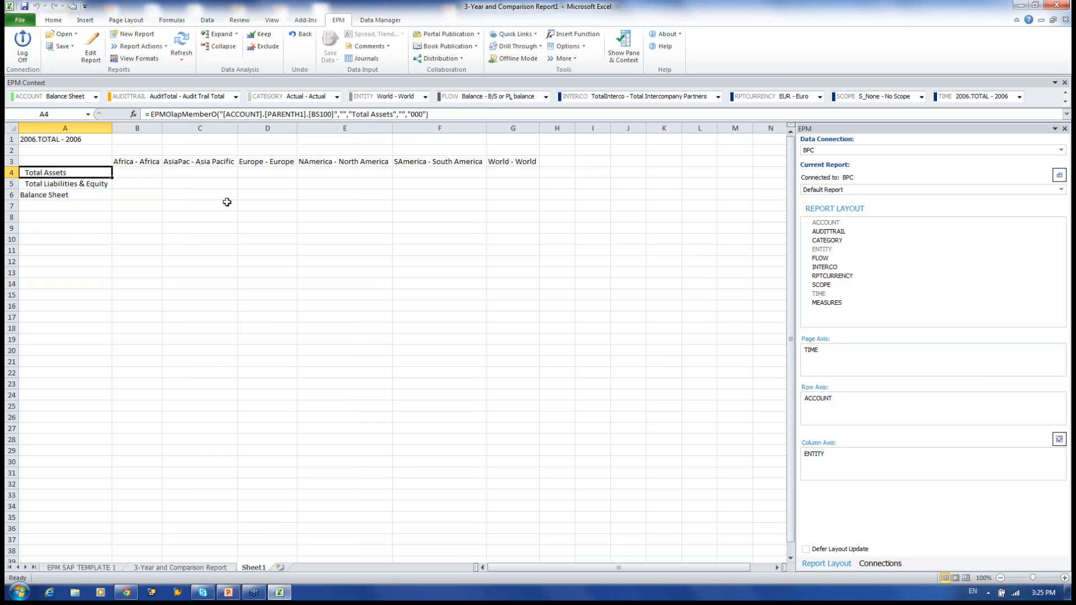
click(236, 34)
click(231, 60)
click(235, 36)
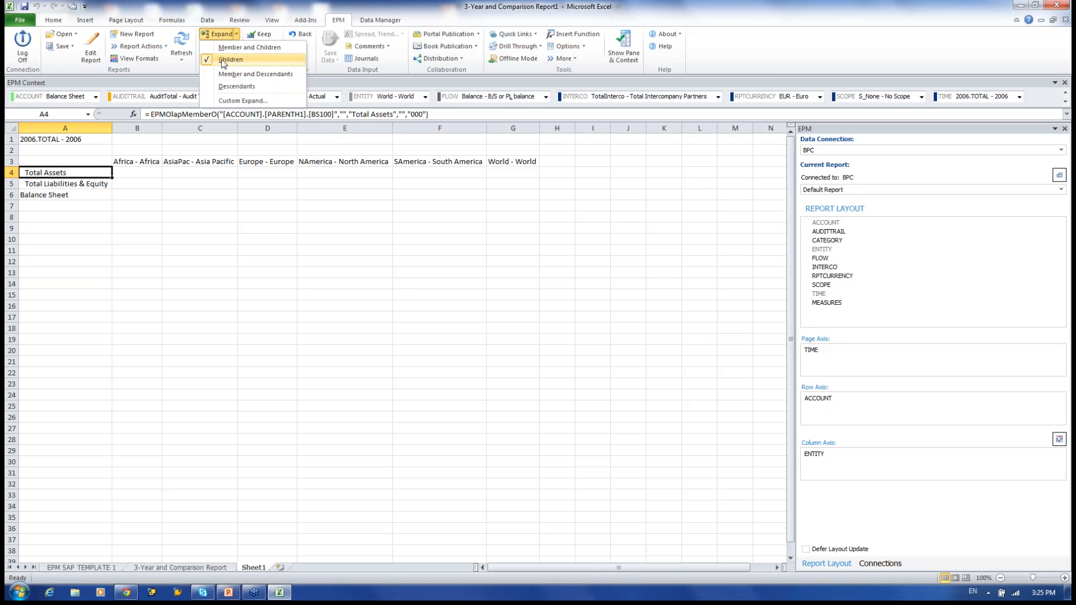
click(227, 49)
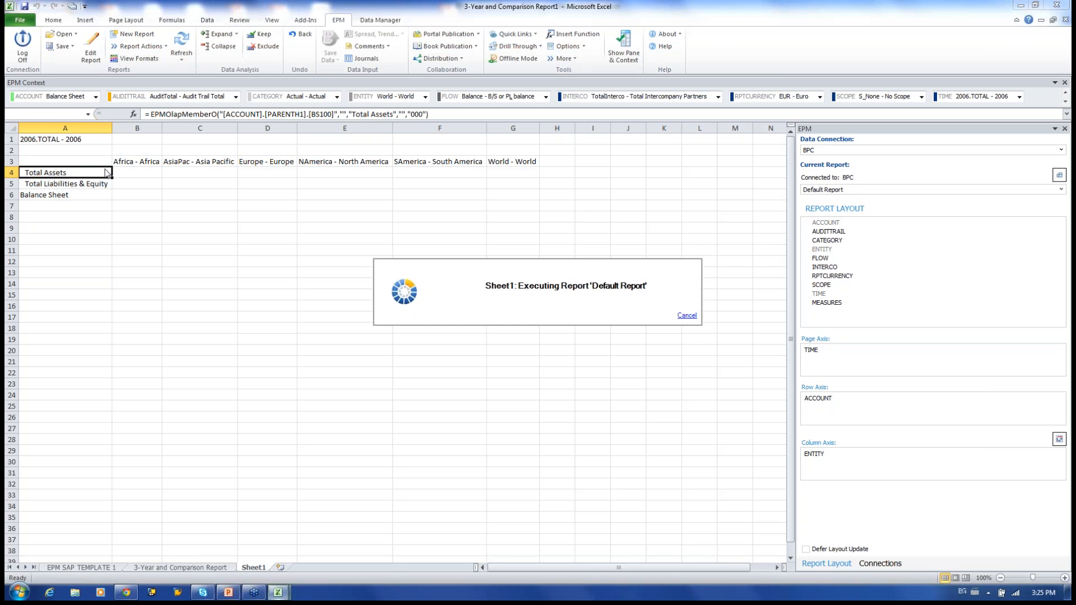
click(232, 50)
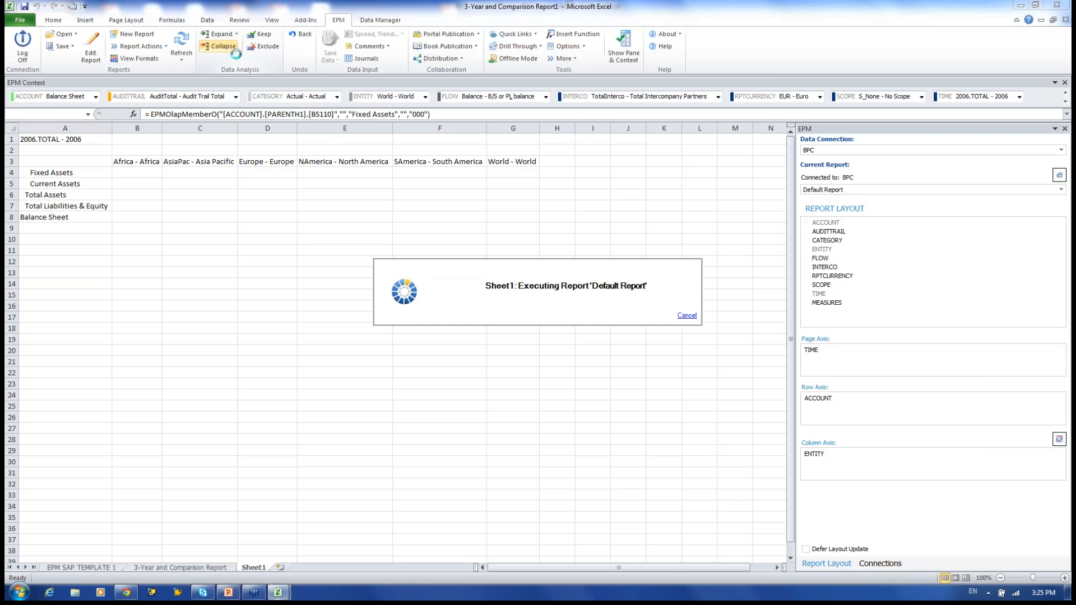
click(221, 34)
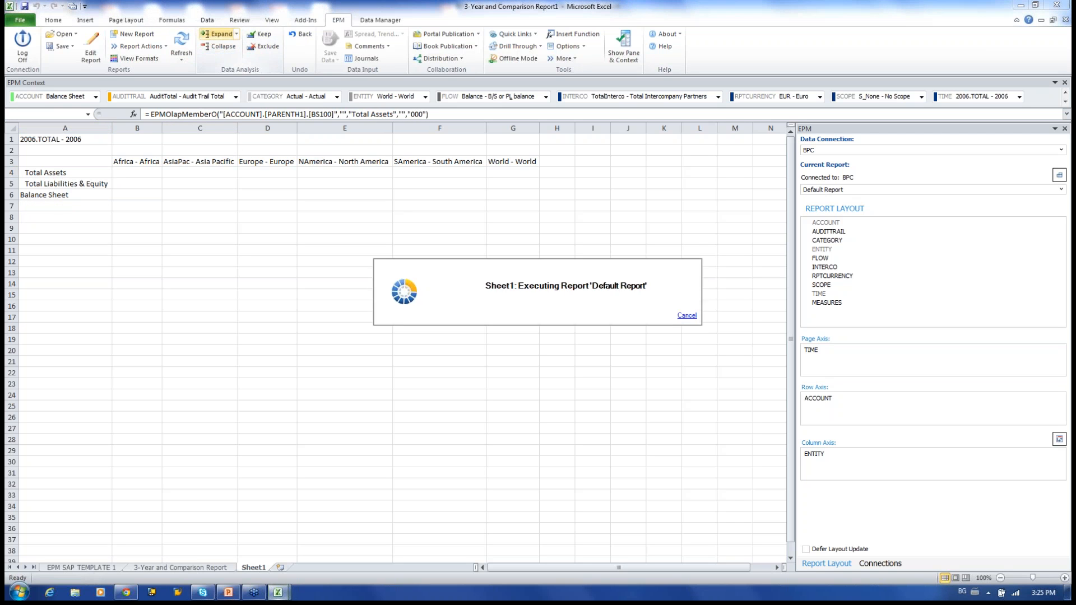
click(222, 34)
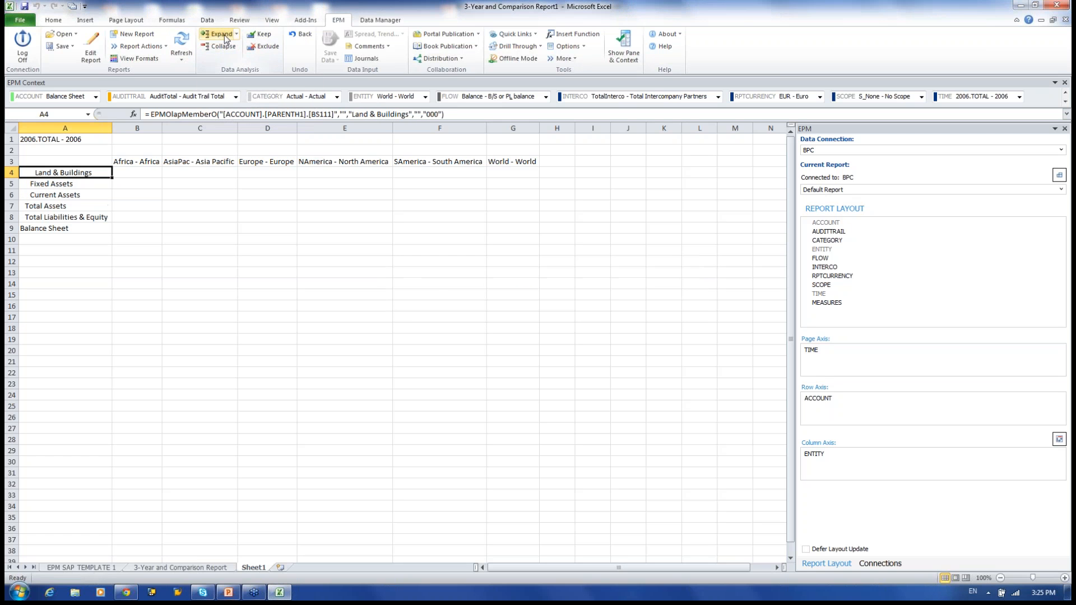
click(222, 35)
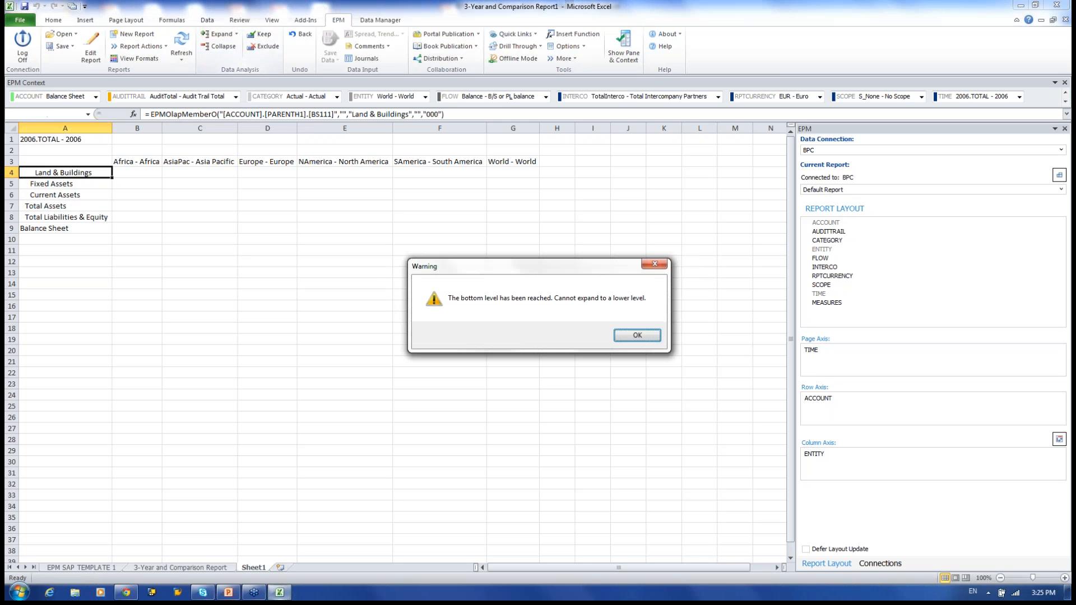
click(640, 337)
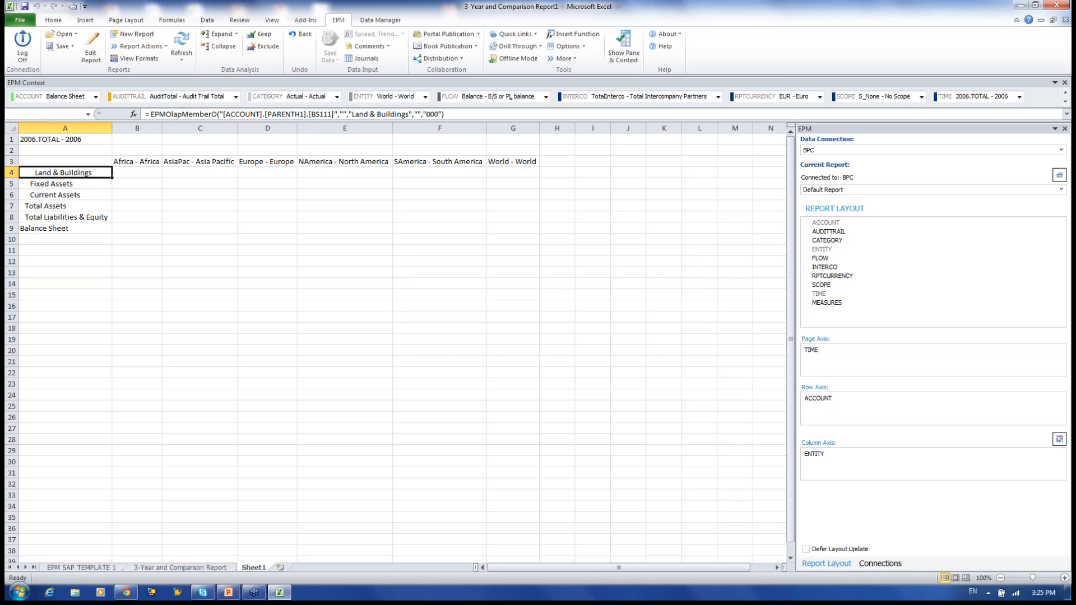
click(219, 46)
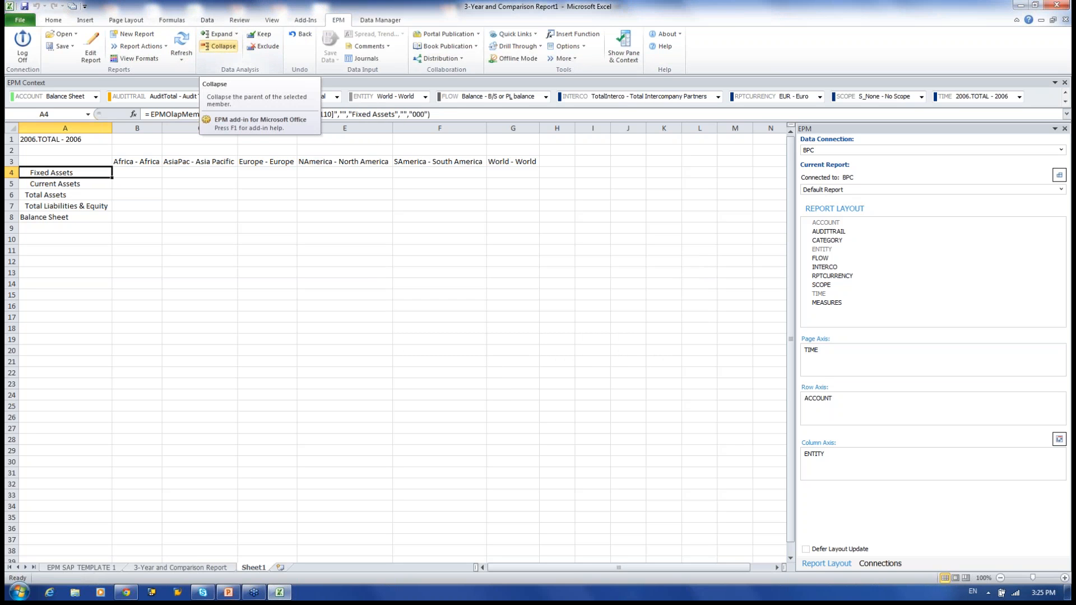
click(219, 46)
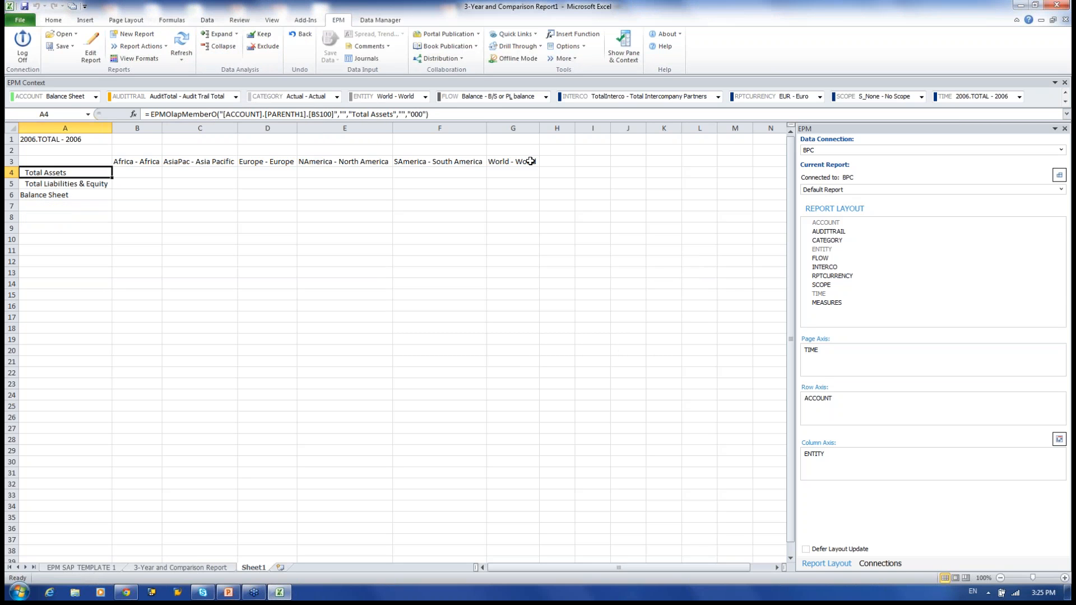
Keep only the Africa column with EPM Keep, then undo that action.
click(137, 162)
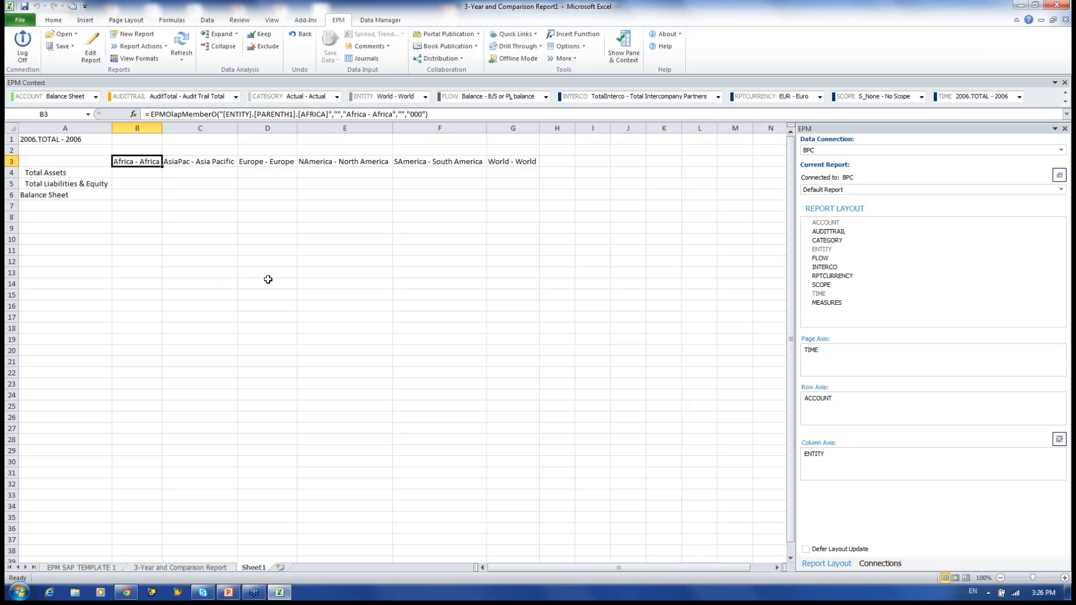
click(269, 38)
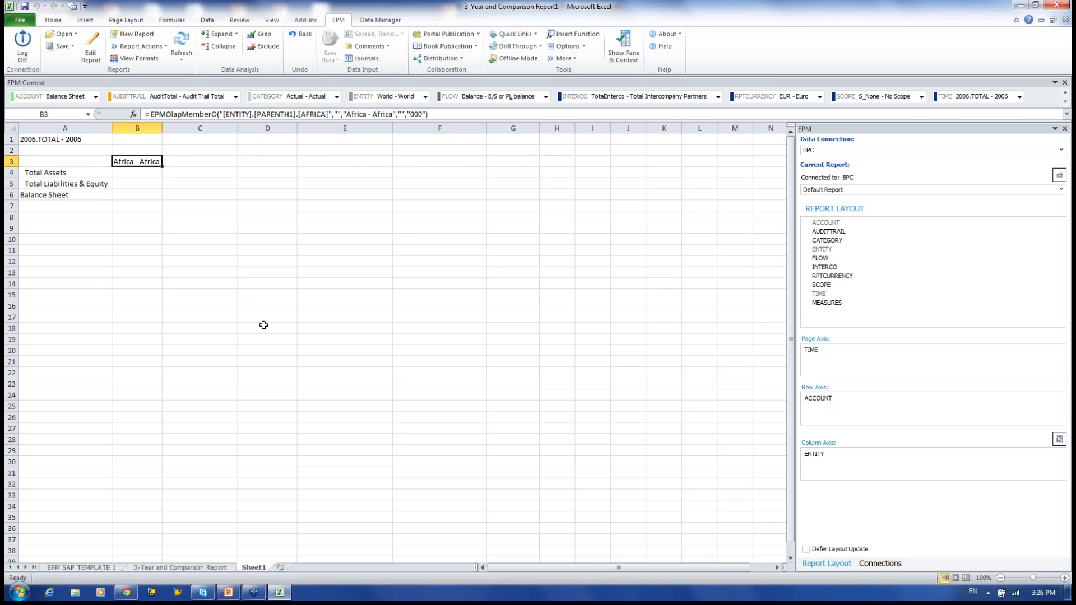
click(264, 325)
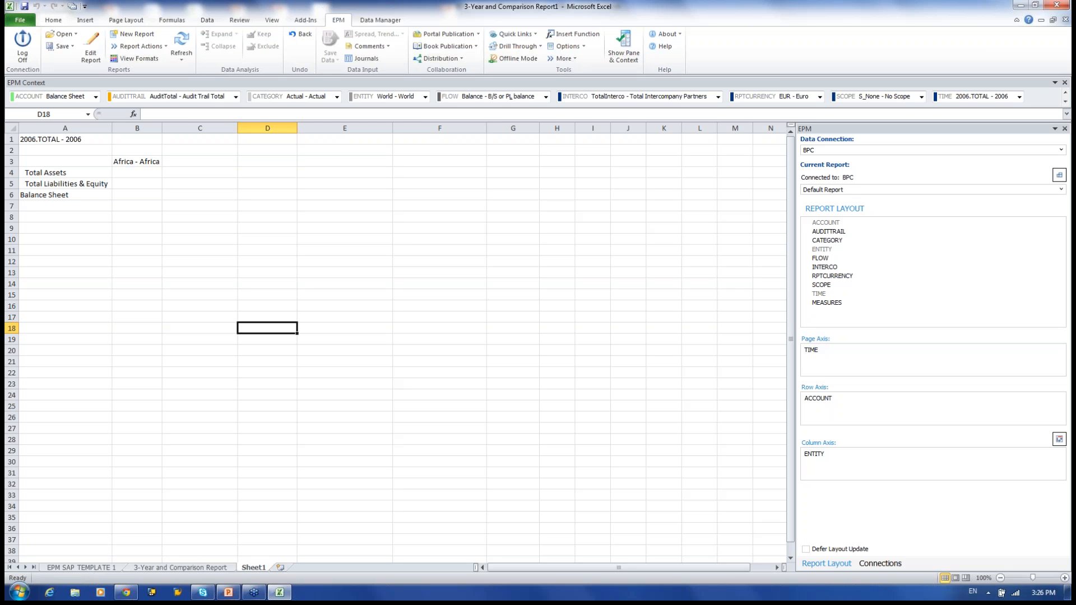
click(302, 34)
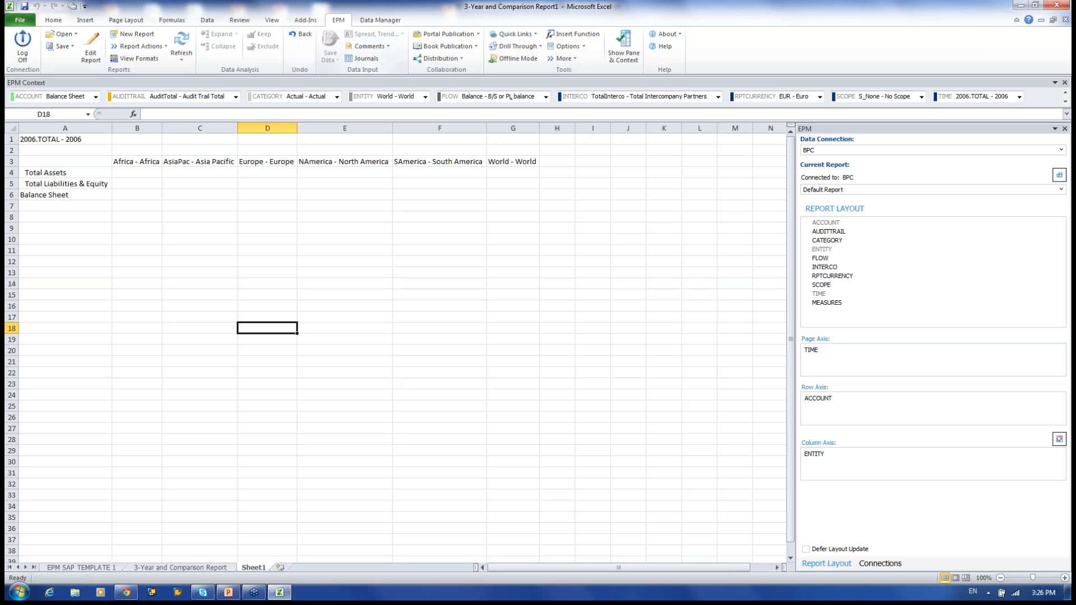
Restore the previous report layout and exclude Africa from the report.
click(301, 35)
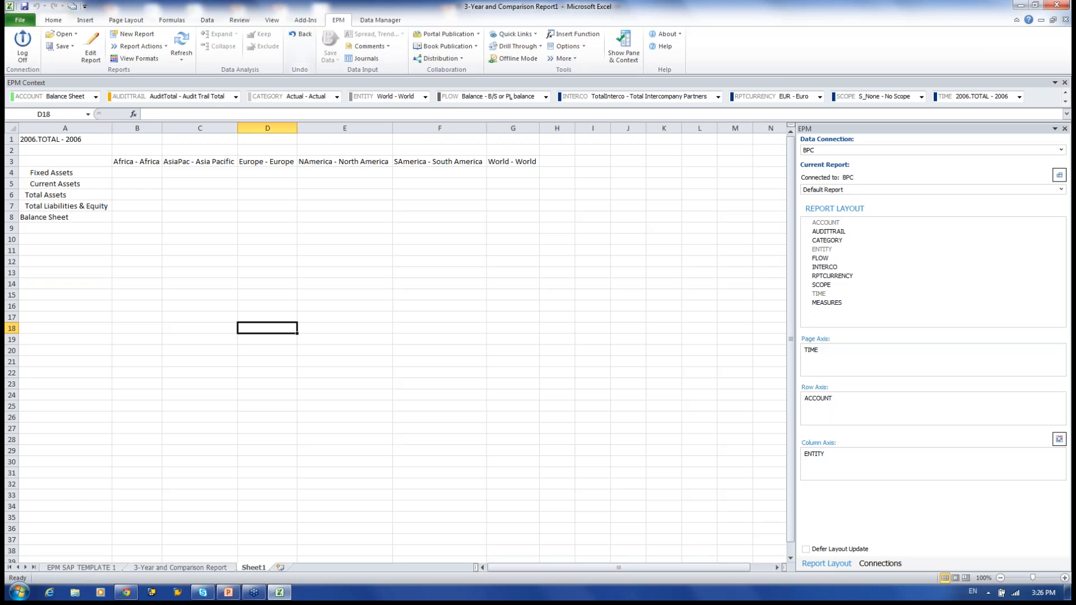
click(139, 163)
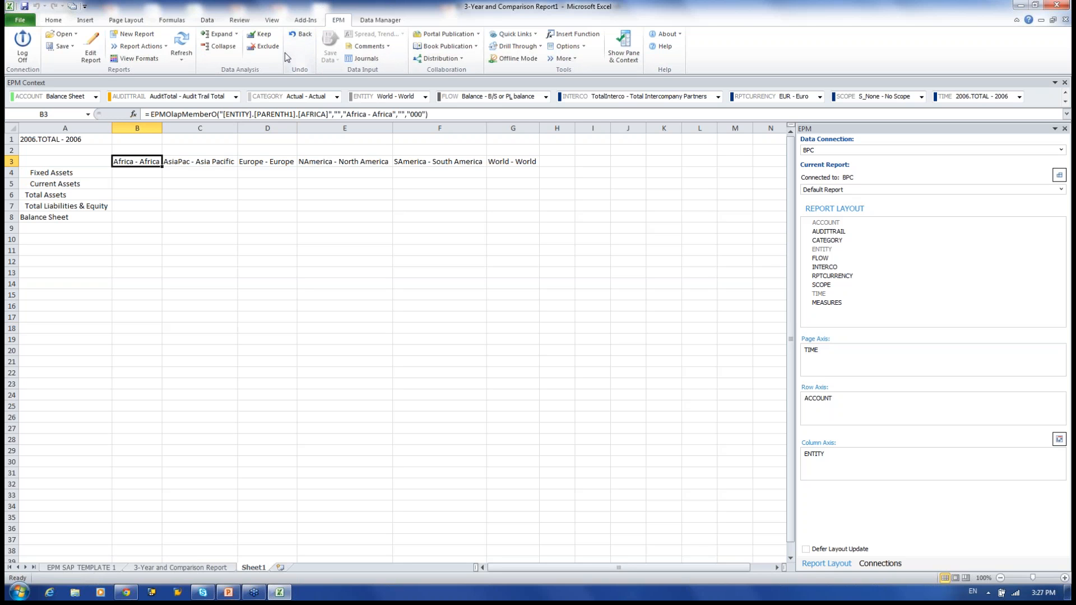
click(266, 47)
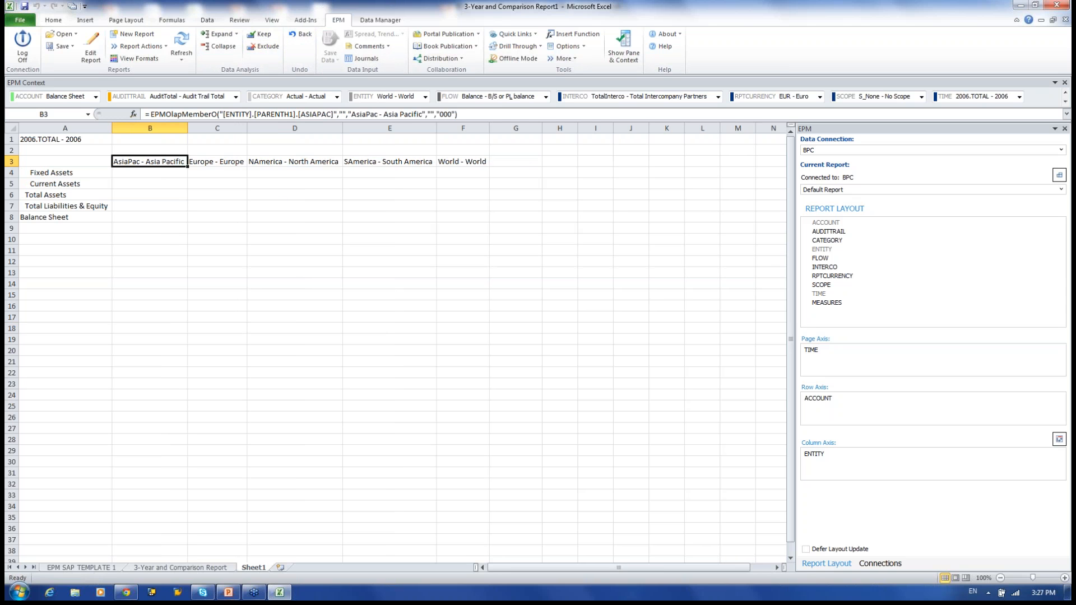
Exclude North America and South America, leaving AsiaPac, Europe and World, and widen column D.
click(279, 165)
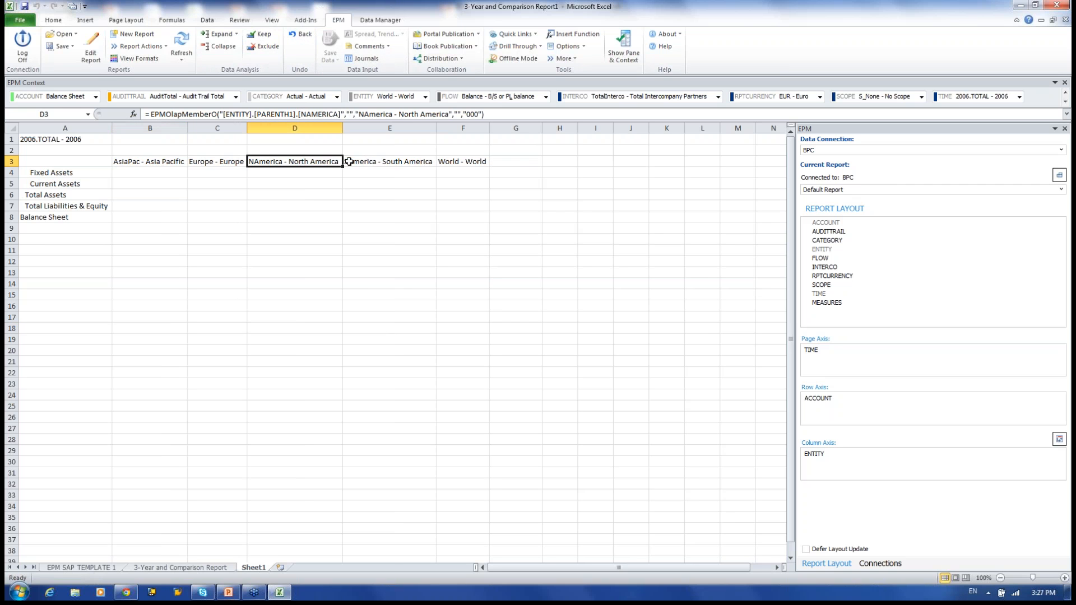
drag(327, 161, 389, 162)
click(266, 47)
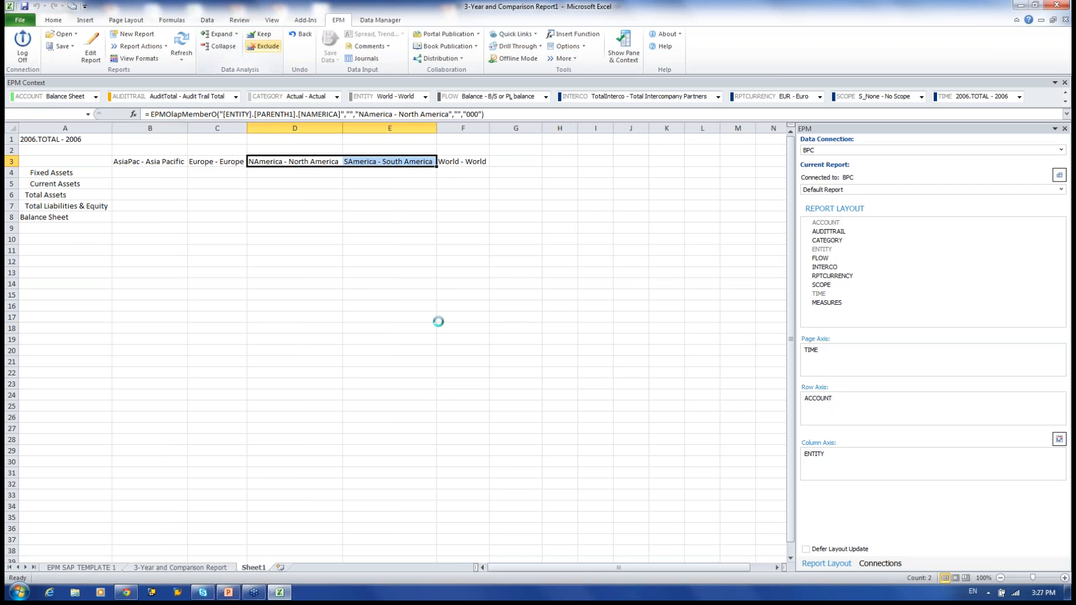
drag(300, 128, 328, 129)
click(76, 217)
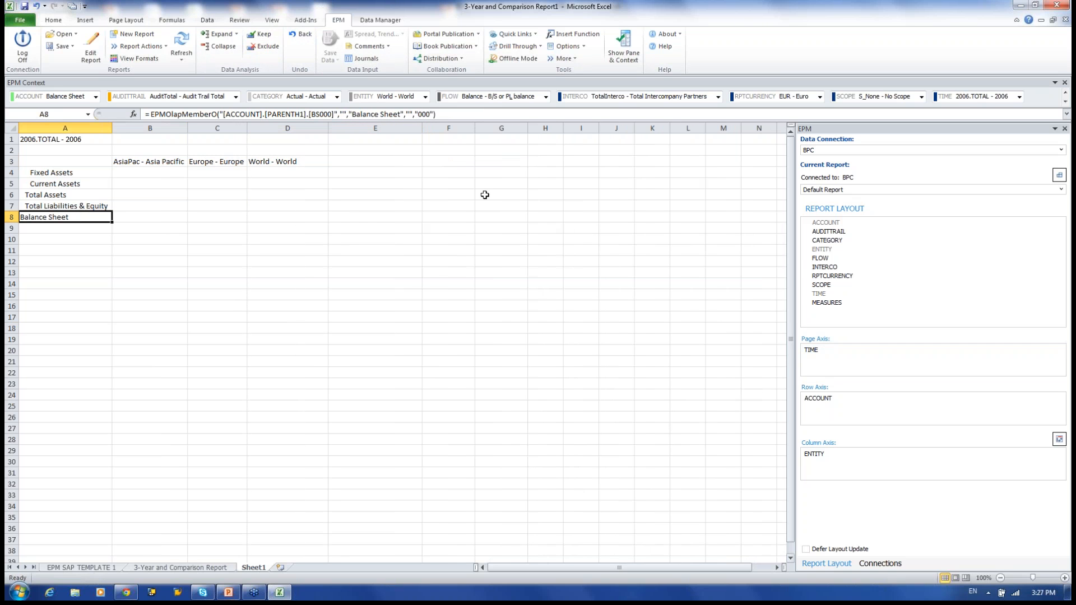
click(91, 49)
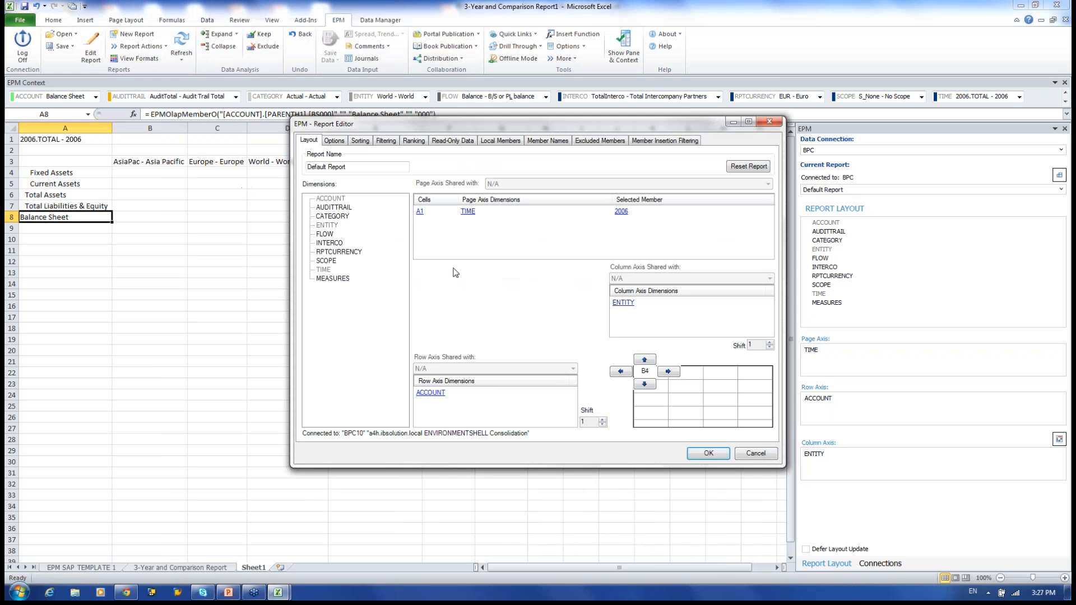
Move MEASURES to the column axis so each region gets a YTD - Year To Date header; widen column B.
drag(337, 280, 474, 240)
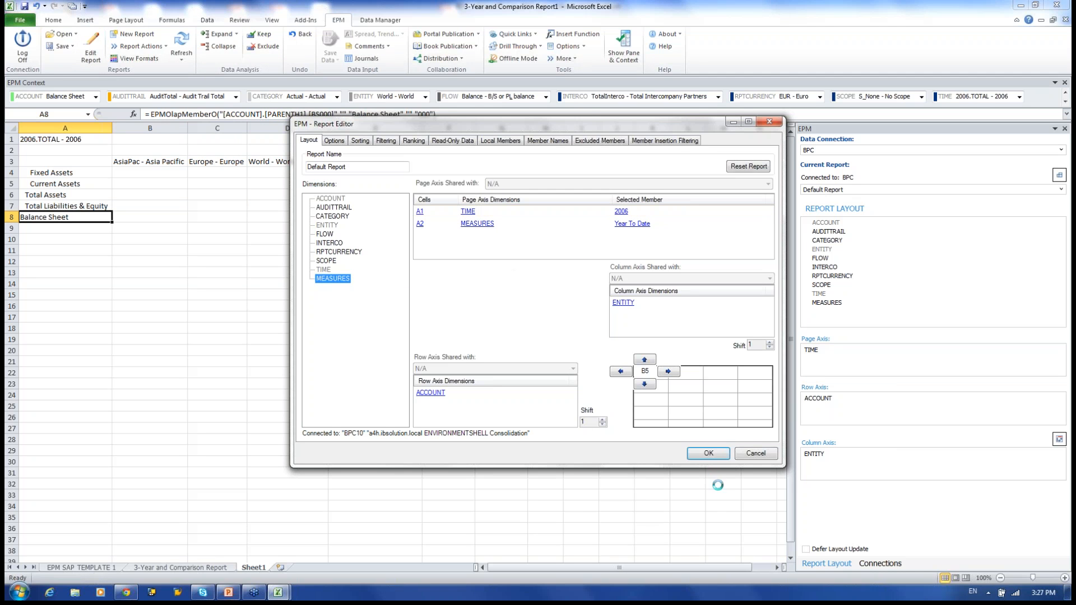
click(632, 224)
right_click(481, 226)
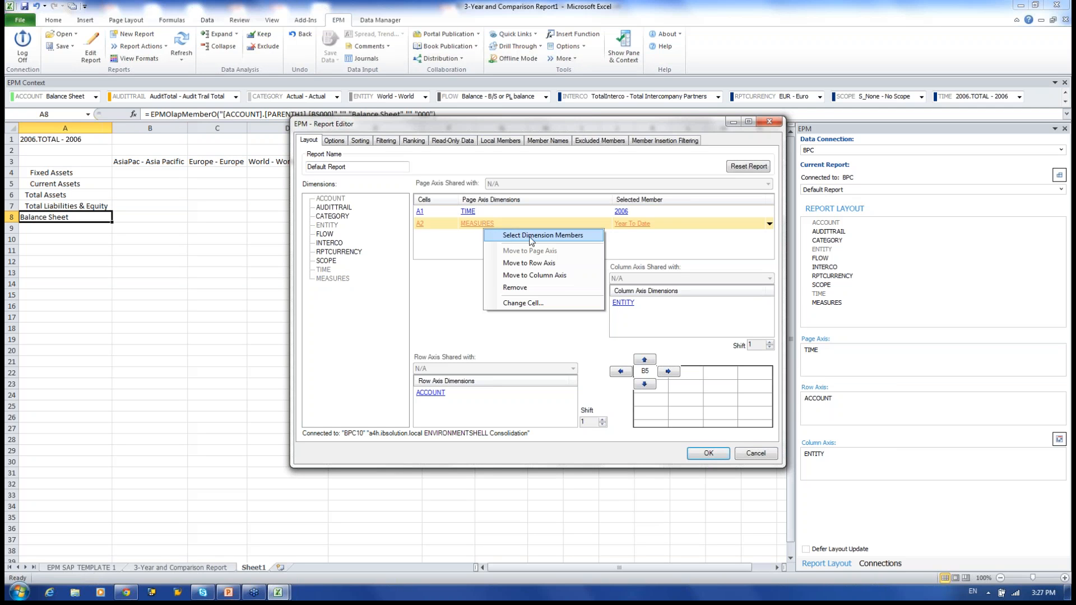
click(546, 275)
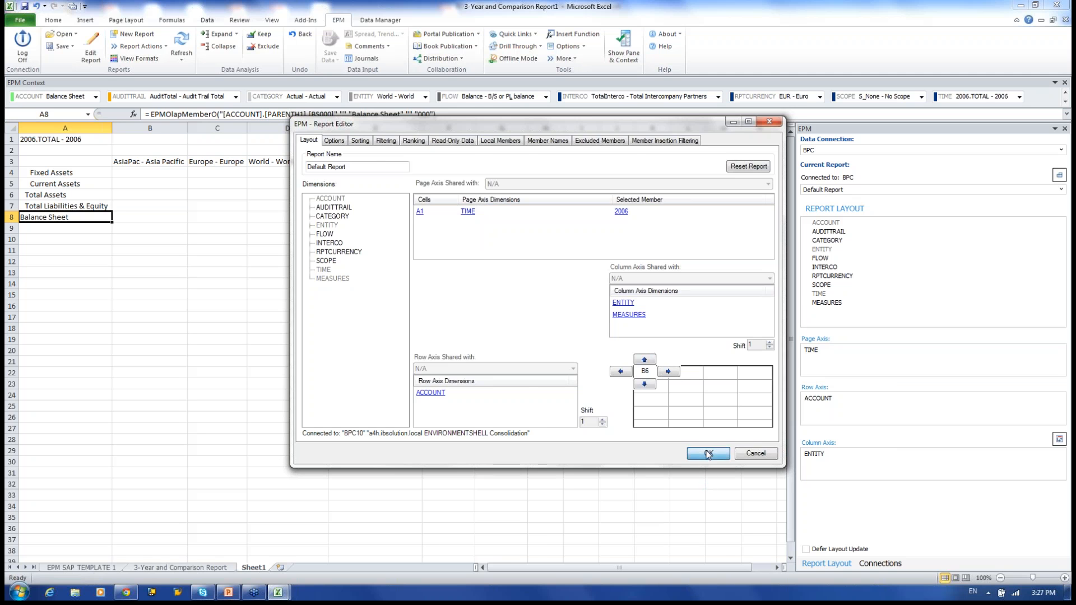
click(708, 454)
click(160, 183)
drag(187, 128, 201, 128)
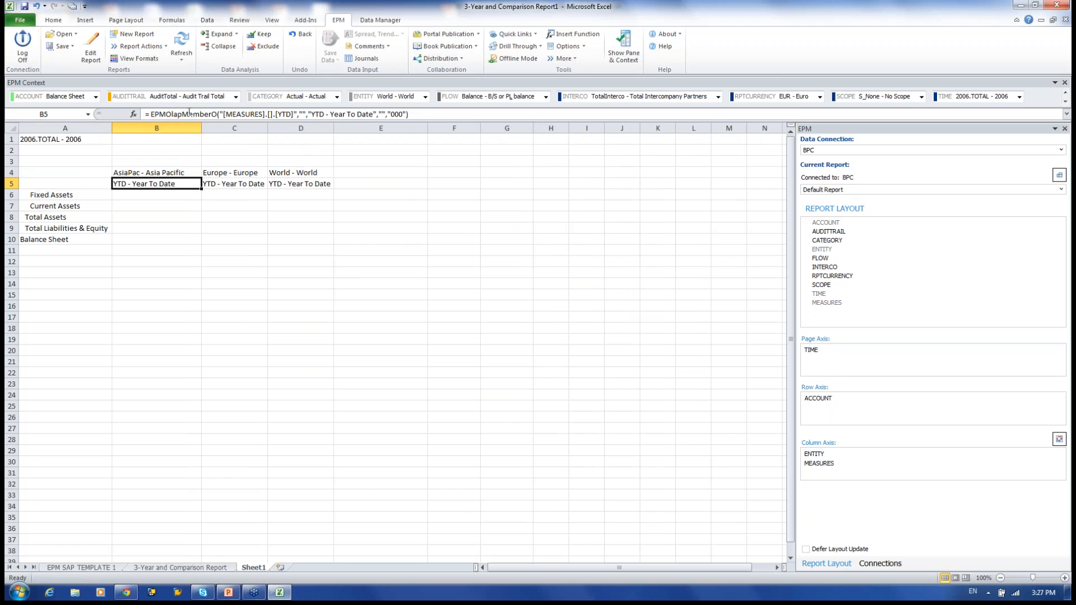
right_click(179, 185)
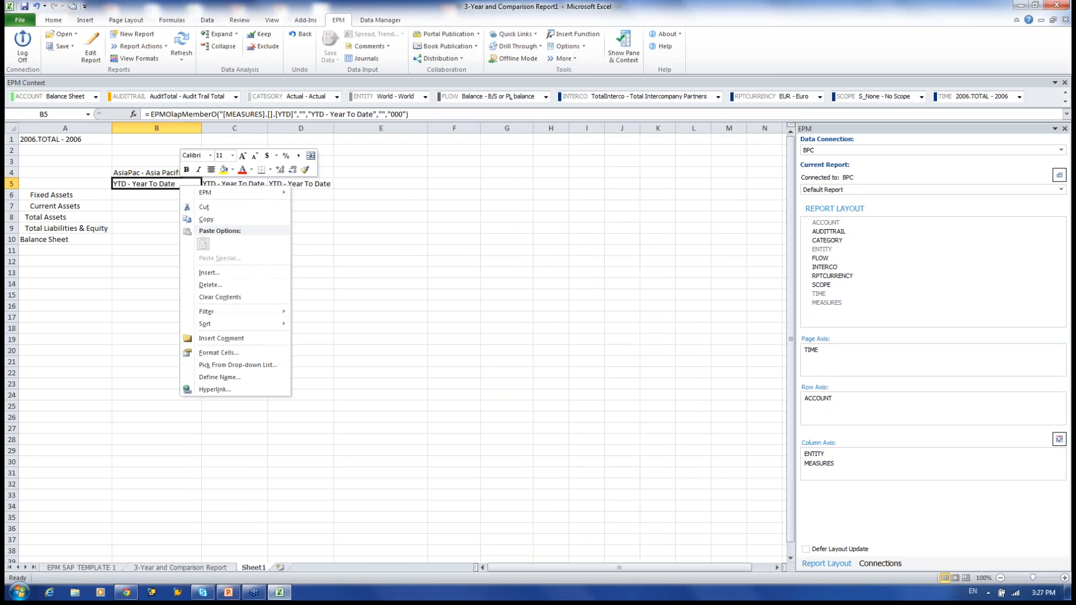
mouse_move(260, 318)
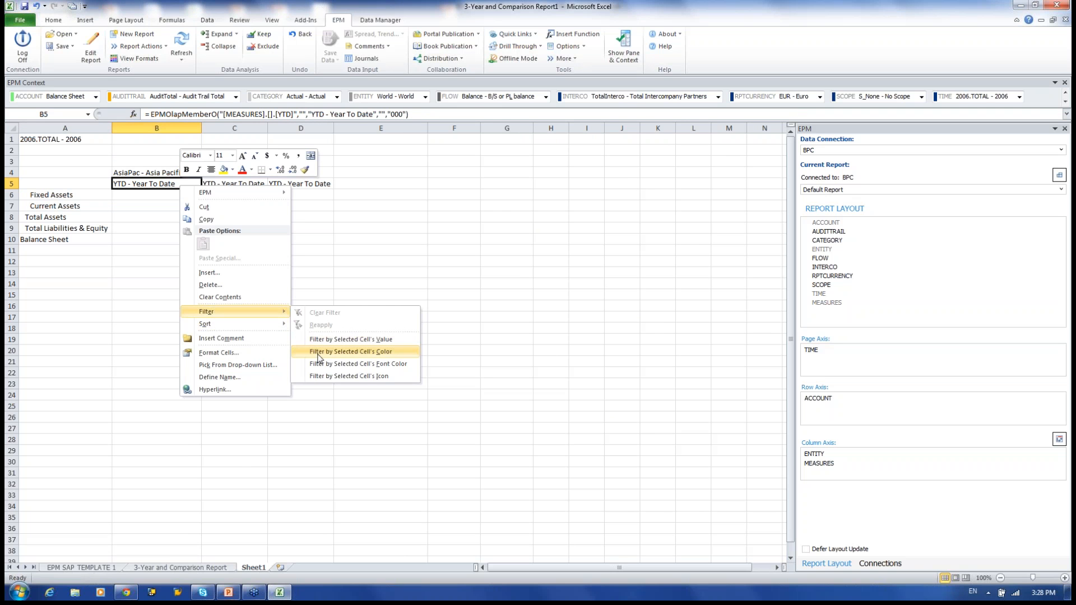
click(337, 352)
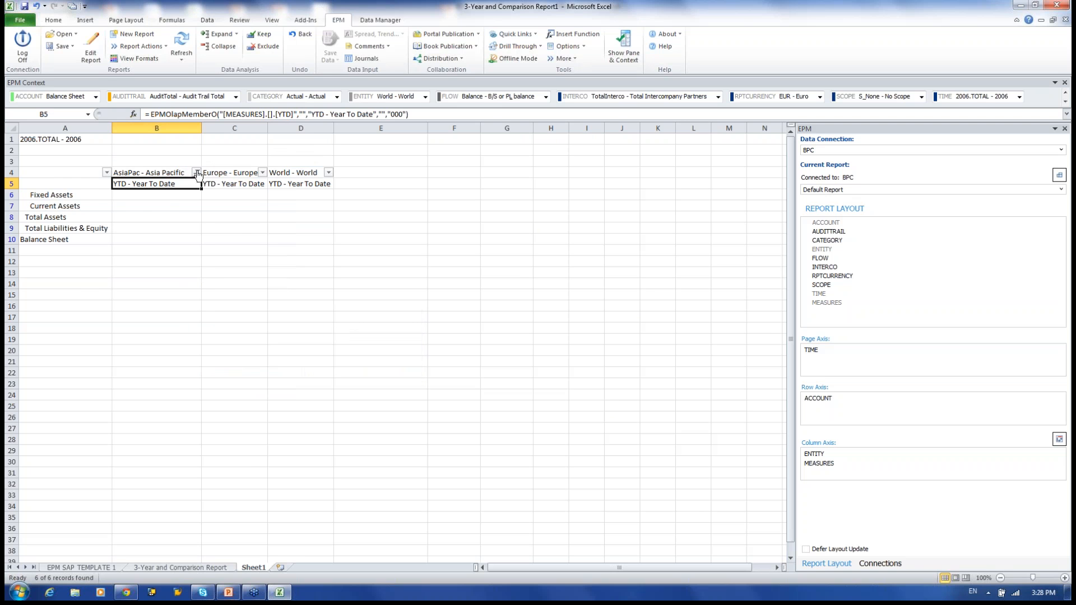
click(196, 173)
click(99, 284)
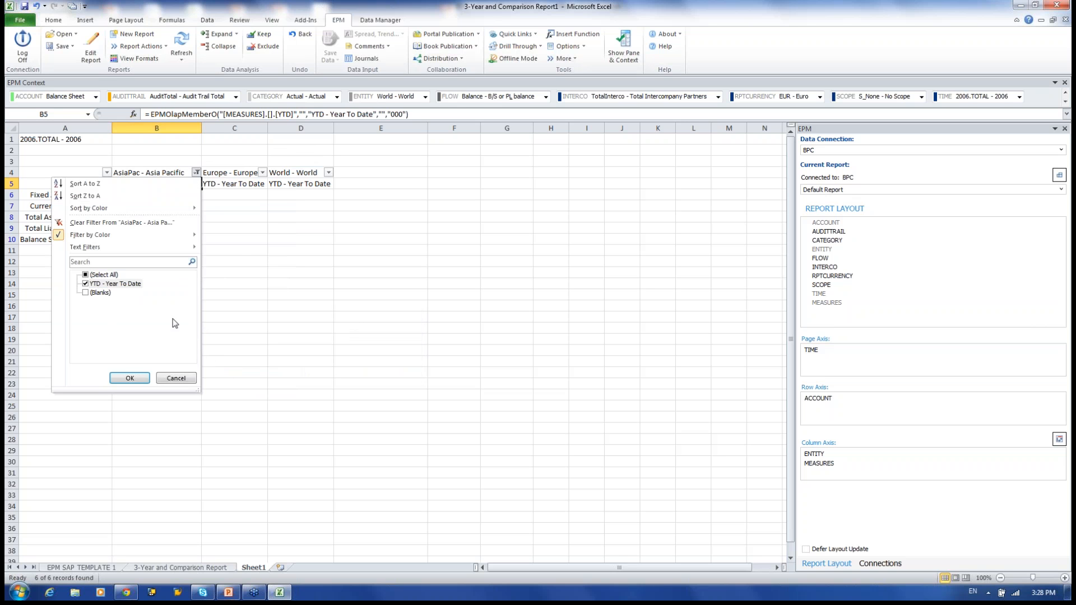
mouse_move(156, 250)
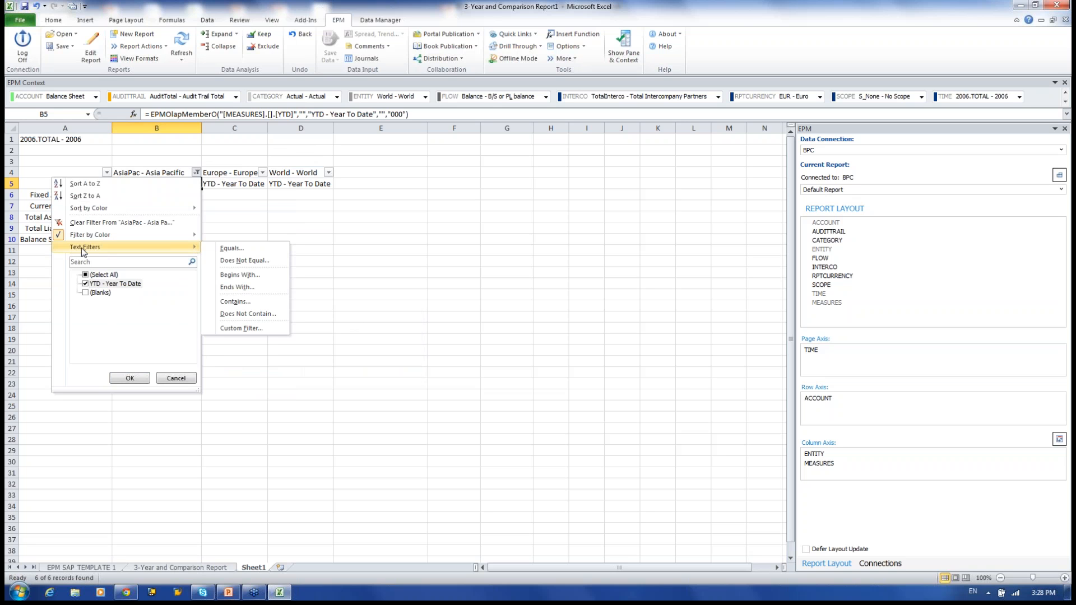
click(176, 378)
click(262, 173)
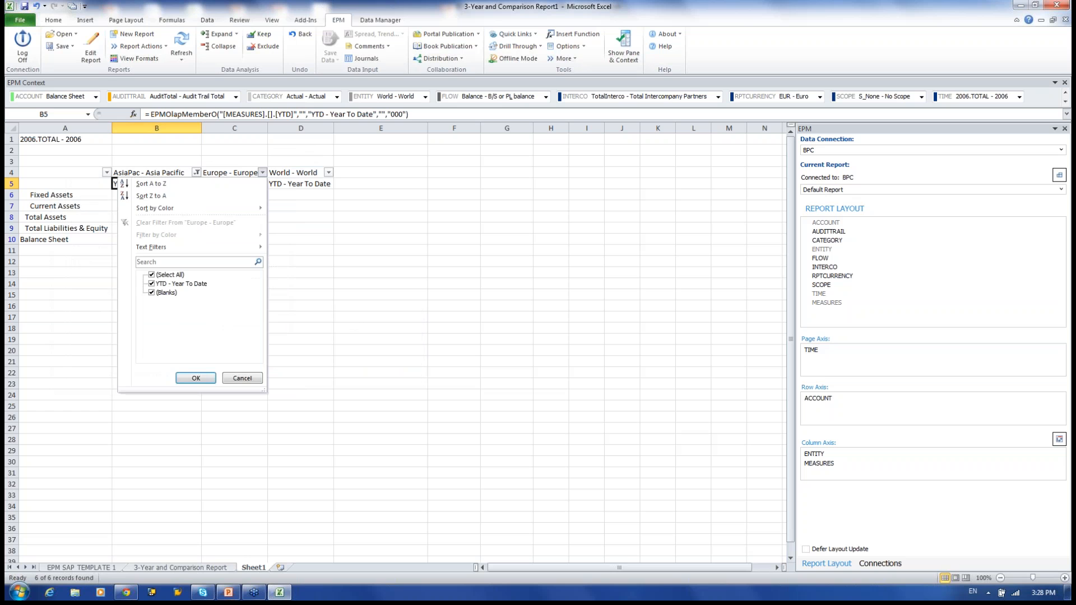
click(377, 264)
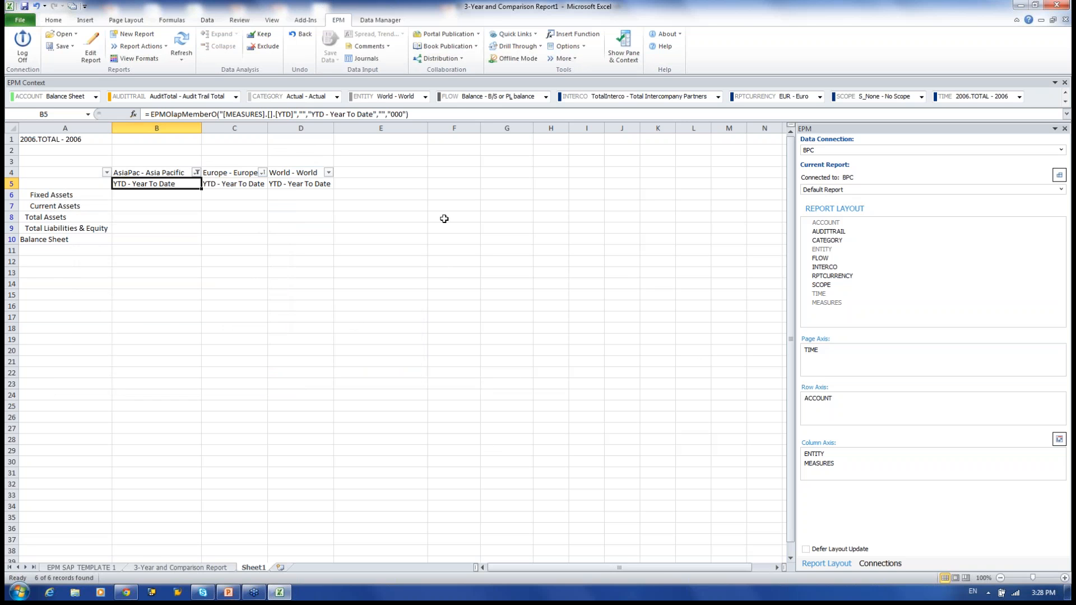
click(387, 48)
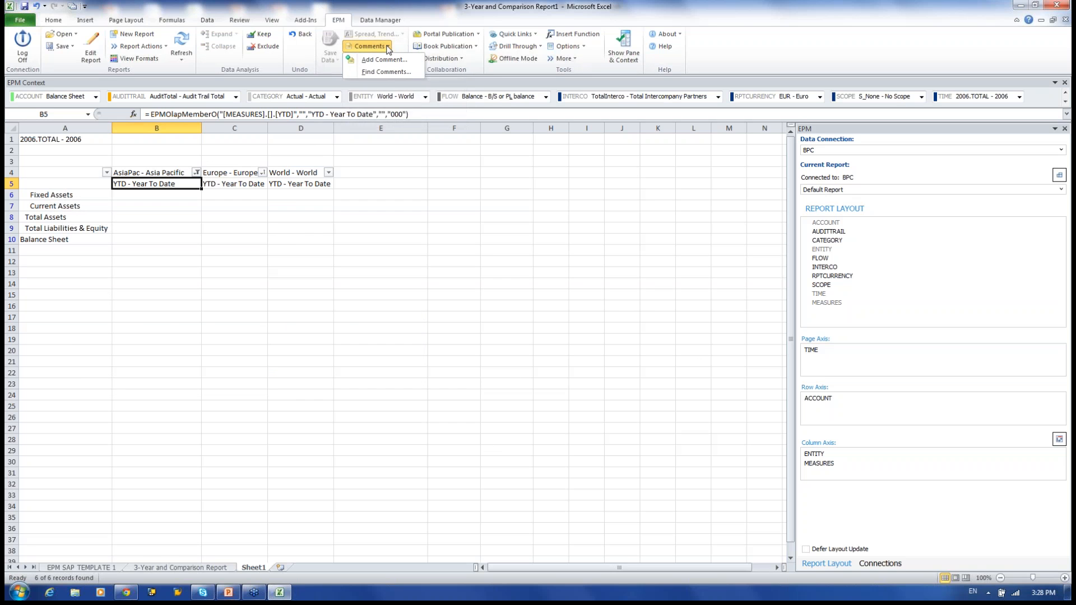
click(385, 60)
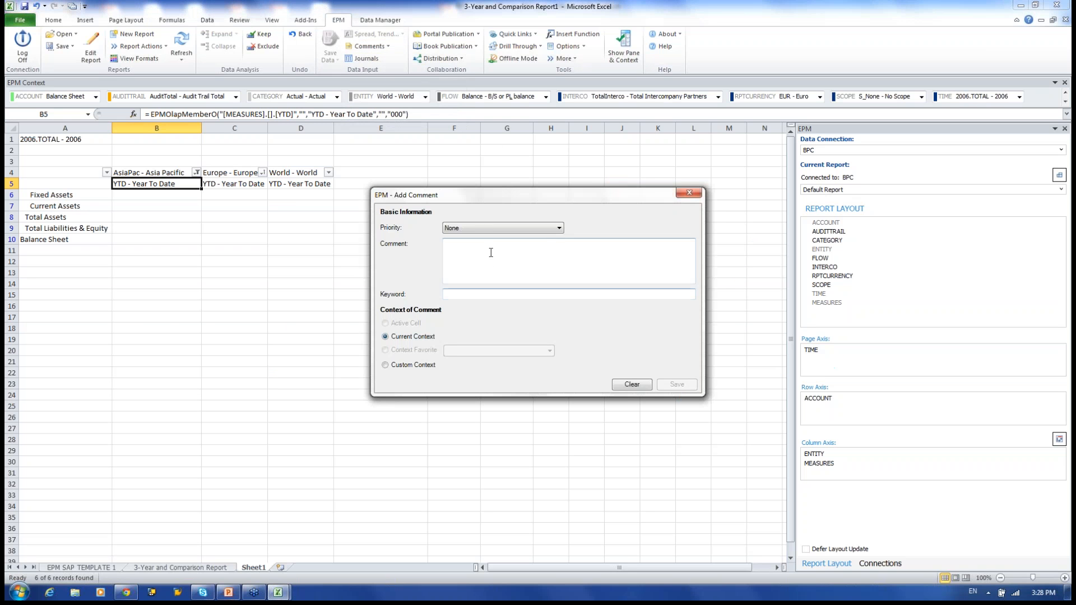
click(559, 228)
click(519, 251)
click(559, 228)
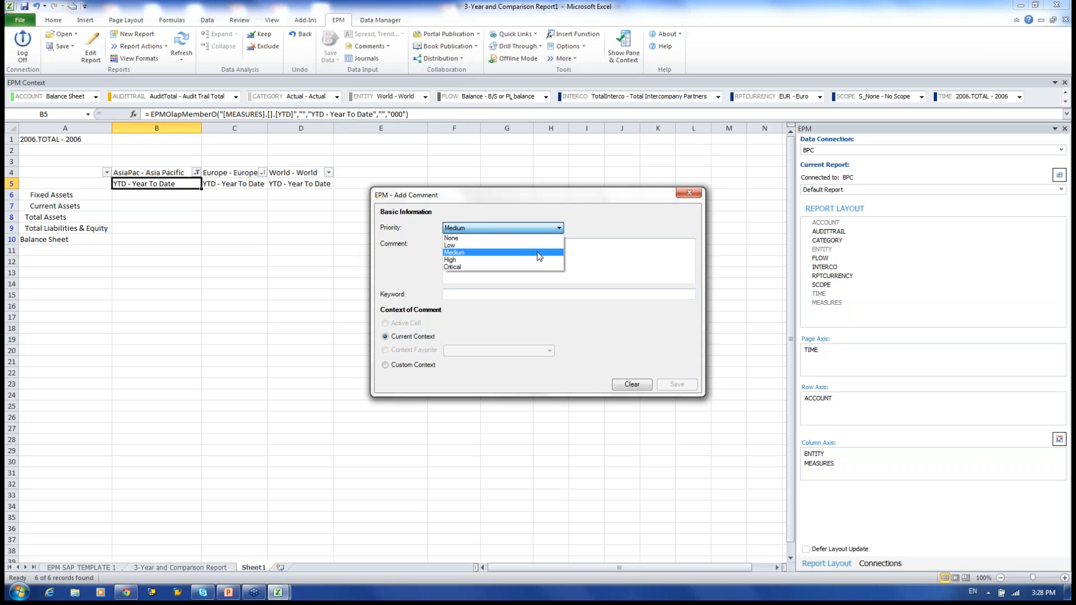
click(593, 256)
click(639, 388)
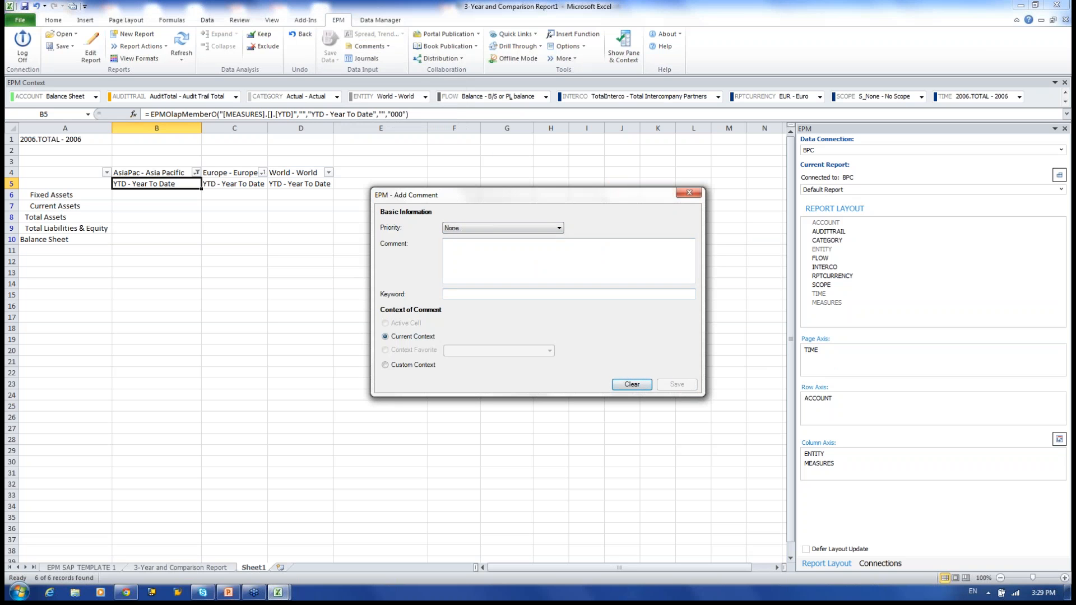
click(689, 193)
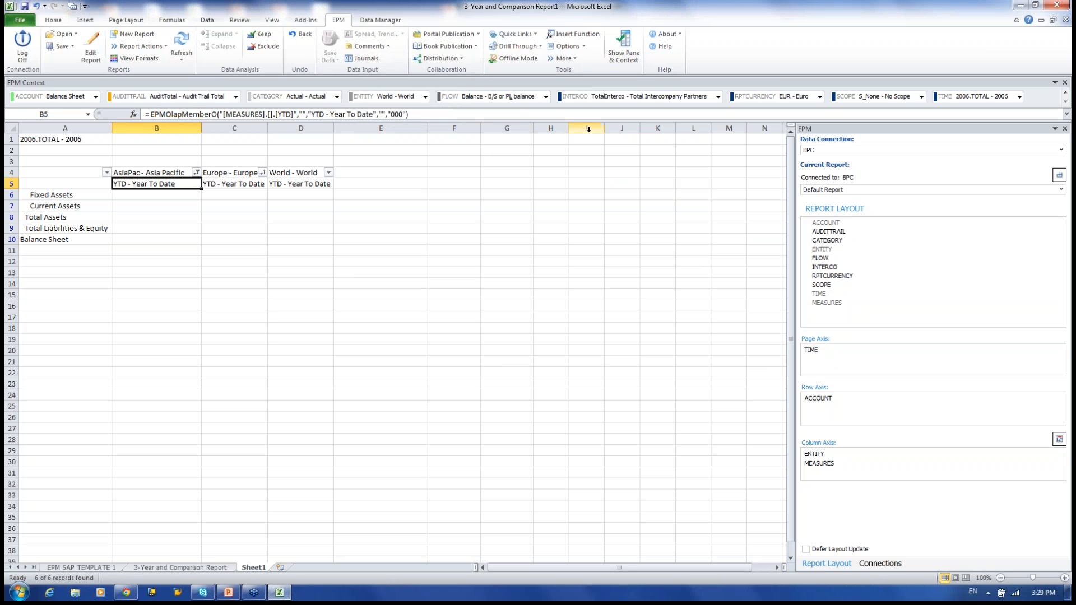
Check cell B5's member properties, then show the arguments of its EPMOlapMemberO formula.
click(573, 59)
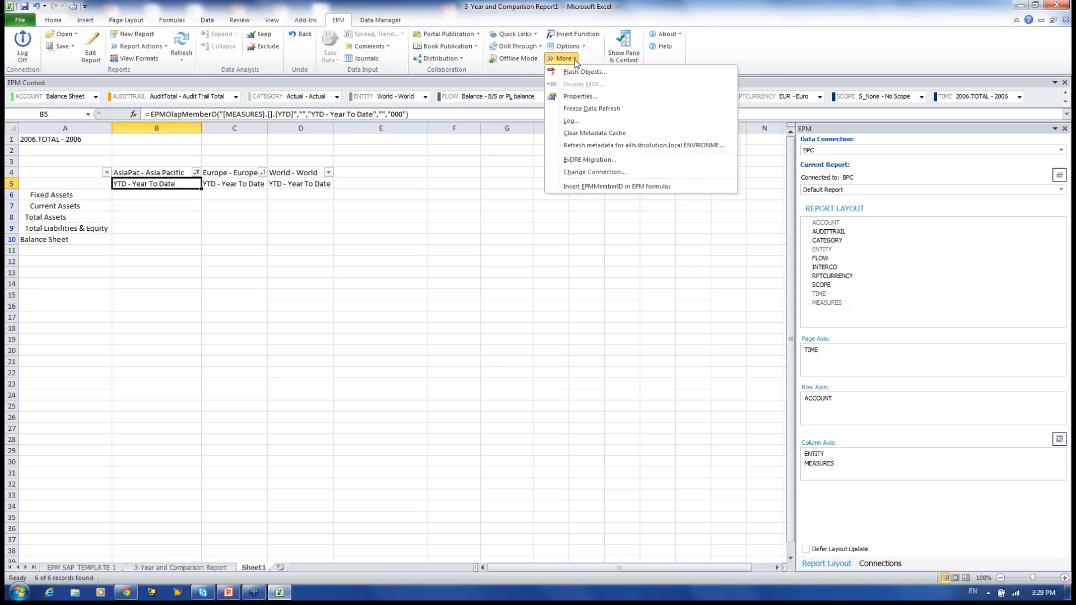
click(582, 97)
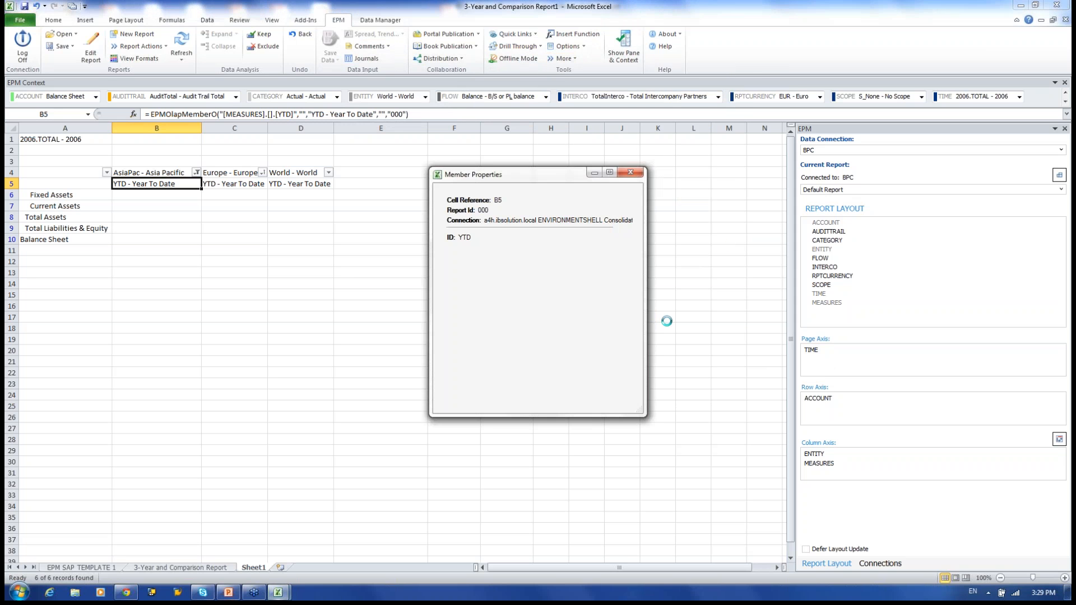
click(632, 174)
click(578, 59)
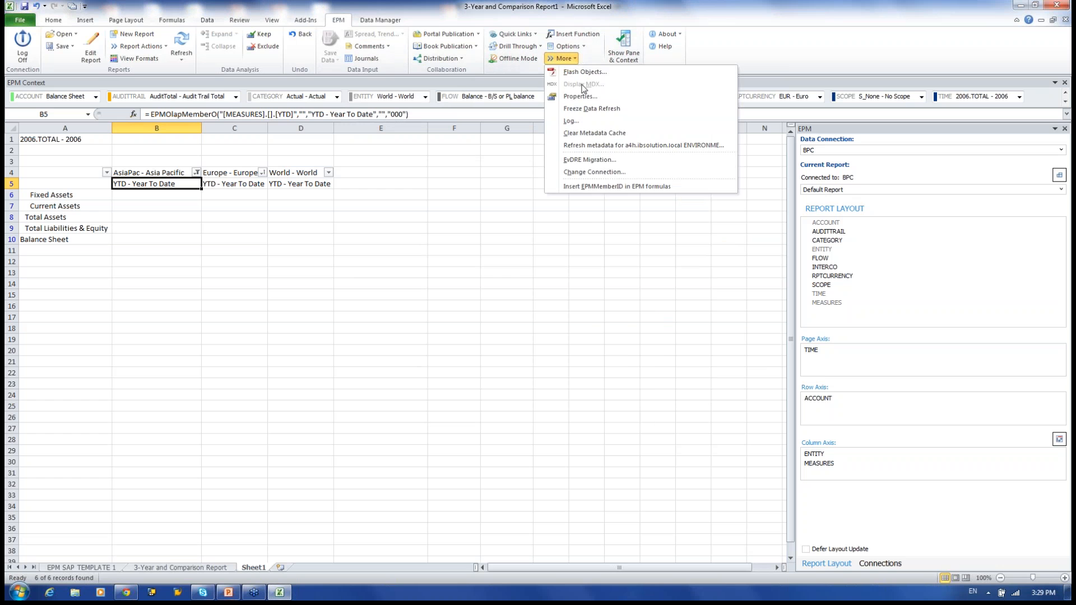
click(580, 96)
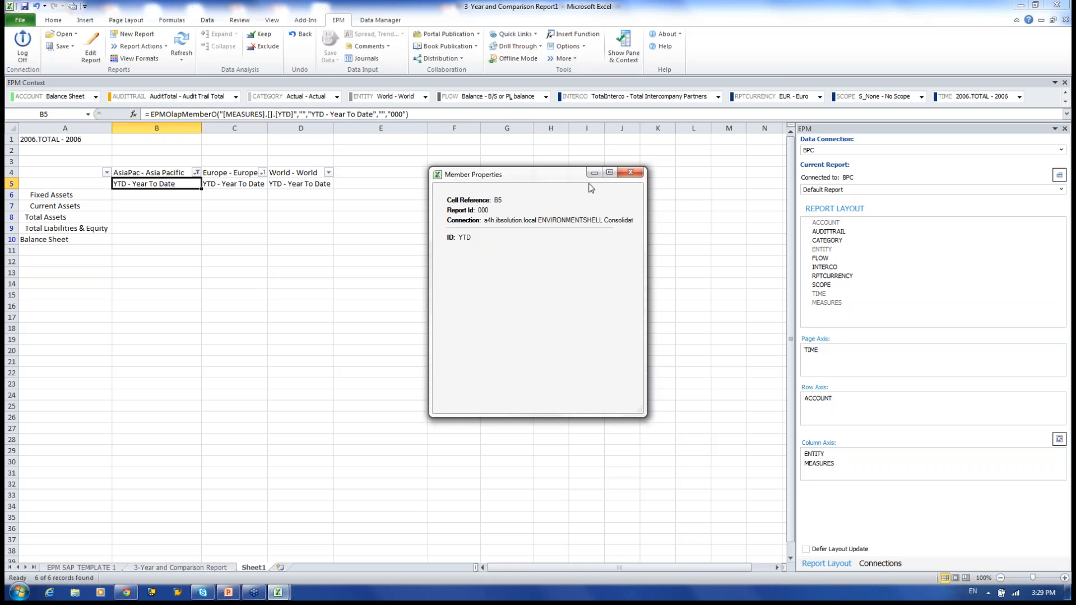
click(631, 172)
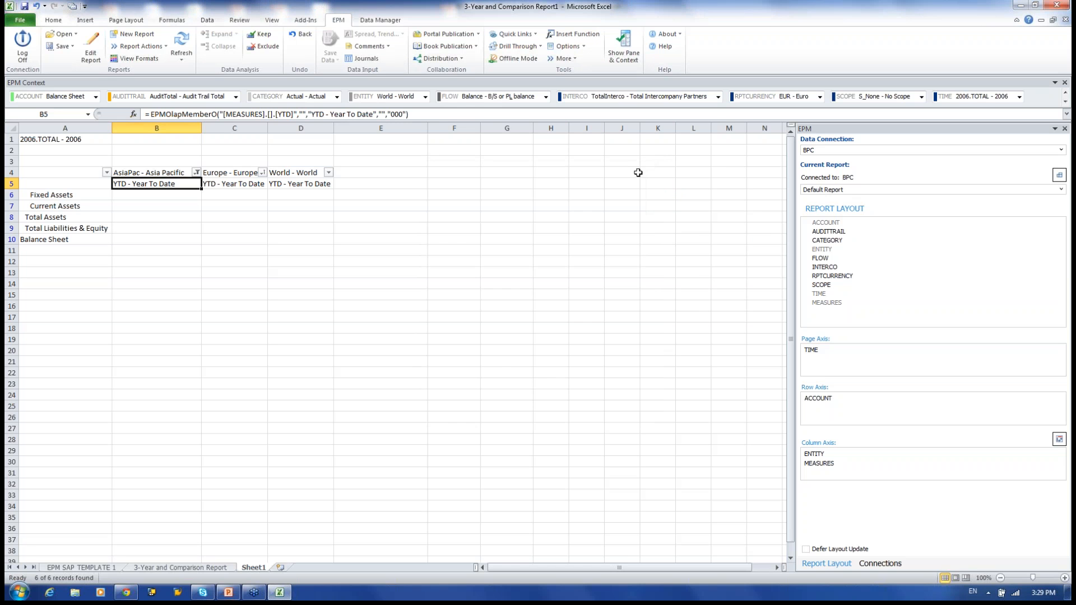
click(133, 114)
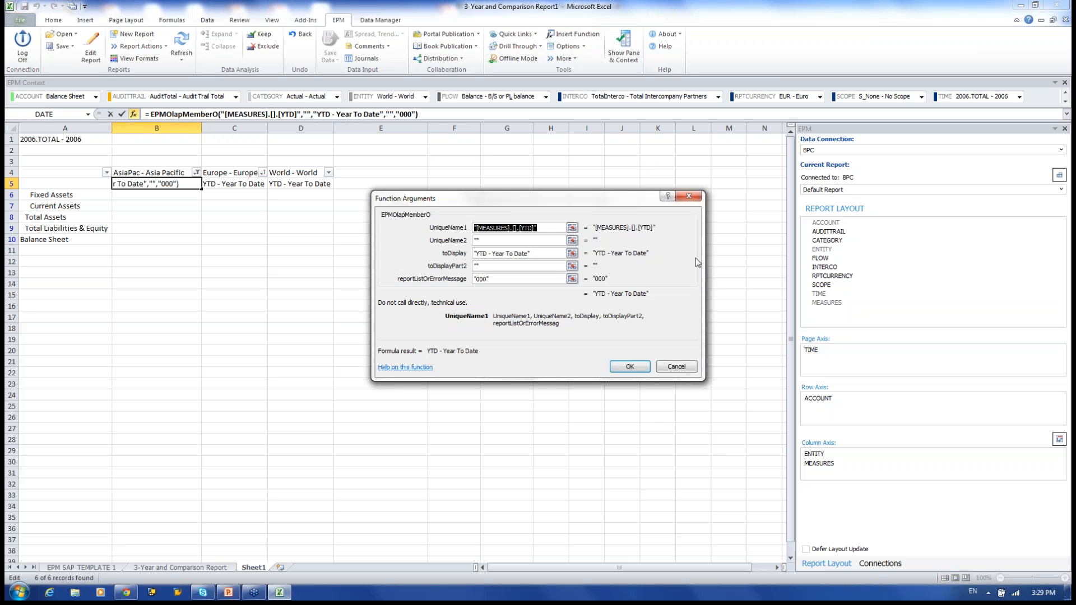
Inspect the UniqueName1 argument and close Function Arguments, leaving B5 unchanged.
click(572, 228)
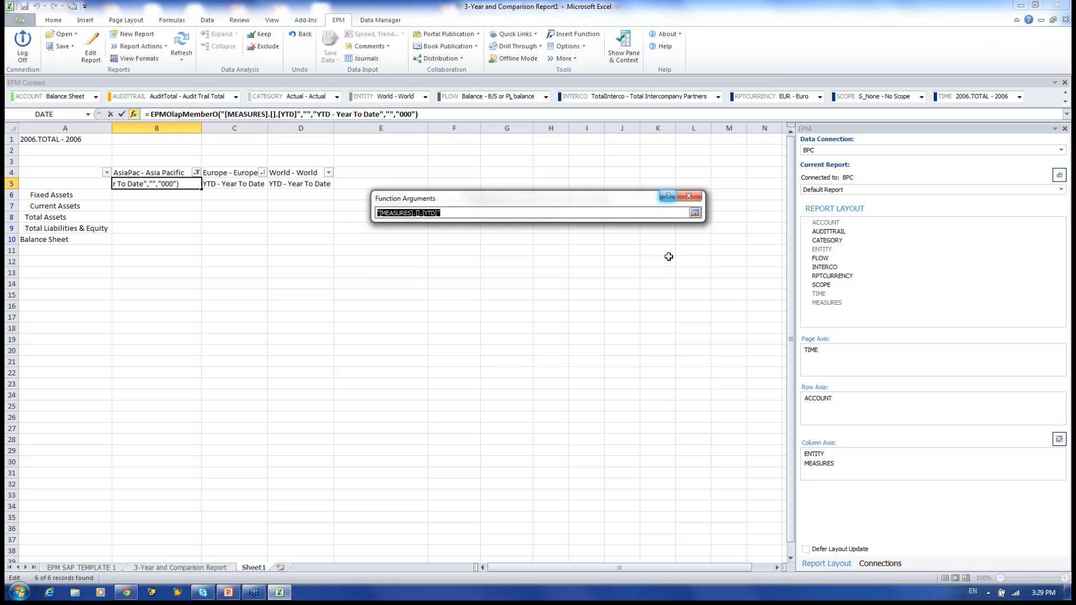
click(696, 201)
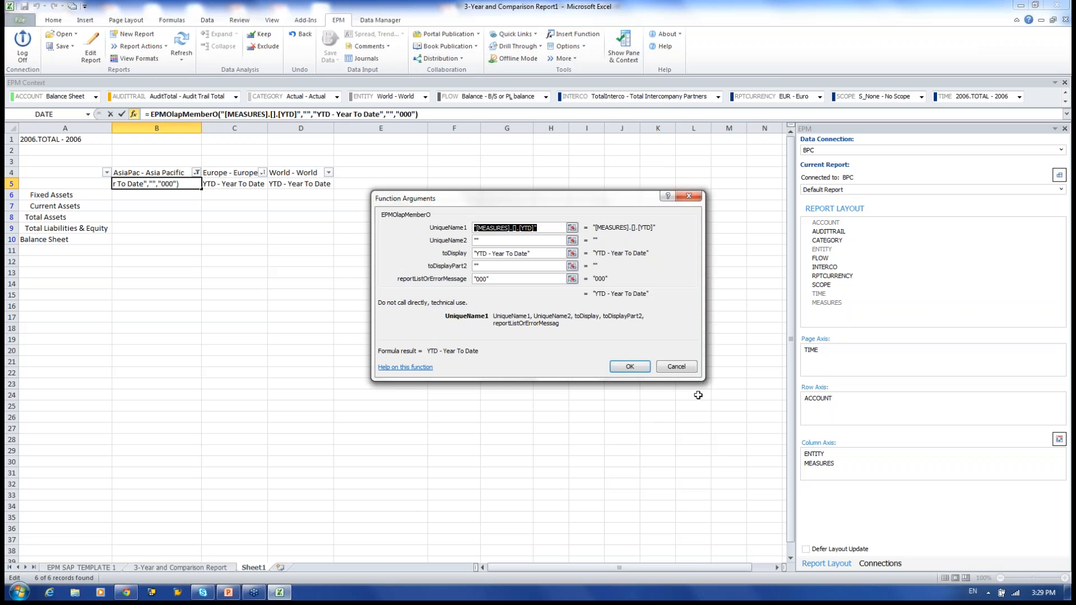
click(677, 367)
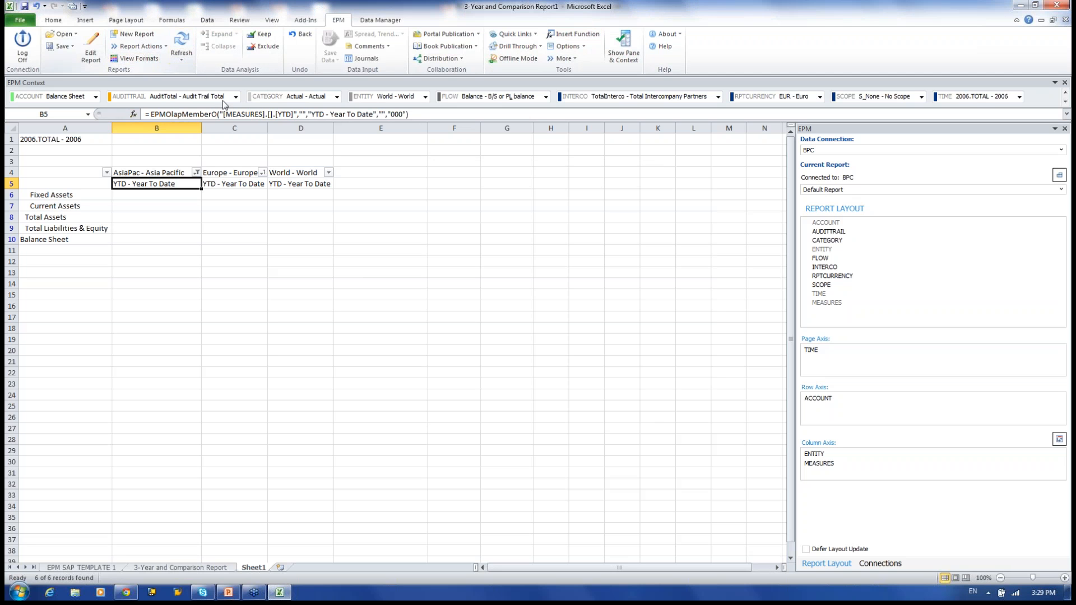
Refresh the report, dismiss the AutoFilter error, select B6, and switch to Data Manager.
click(181, 46)
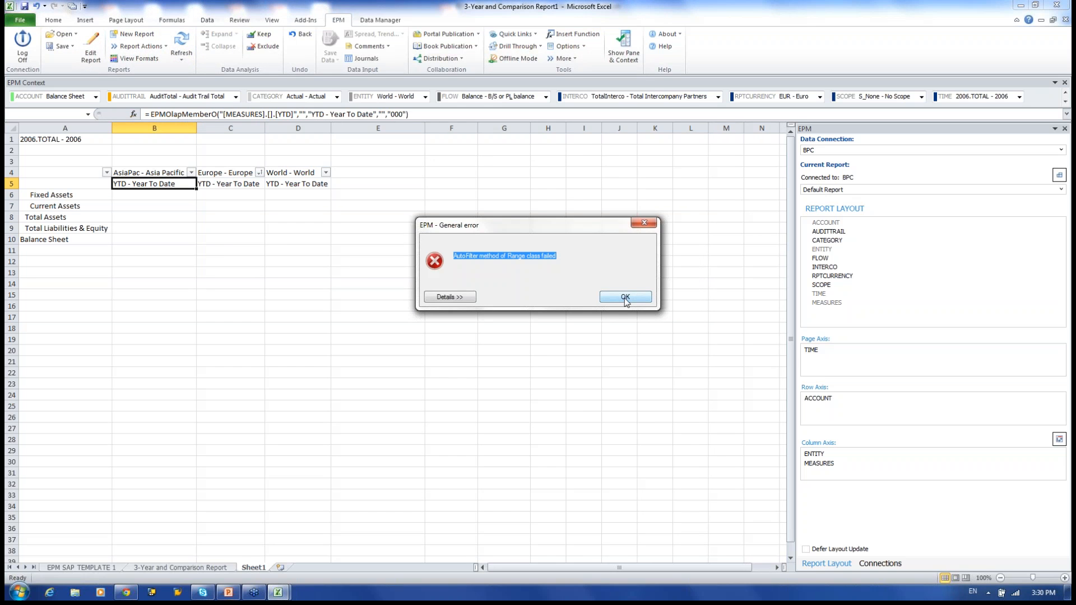
click(626, 299)
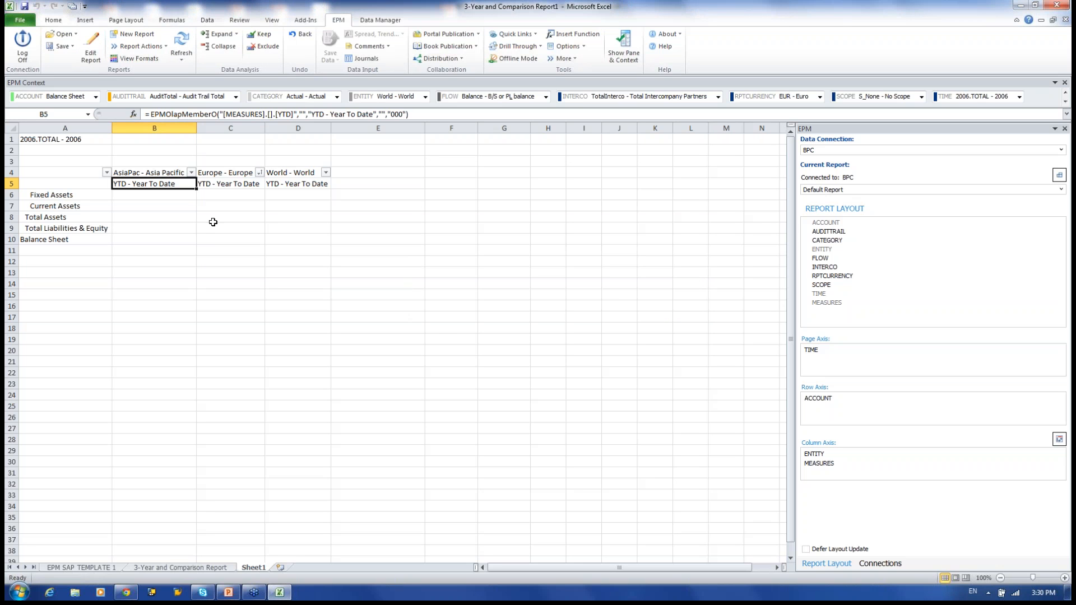
click(175, 194)
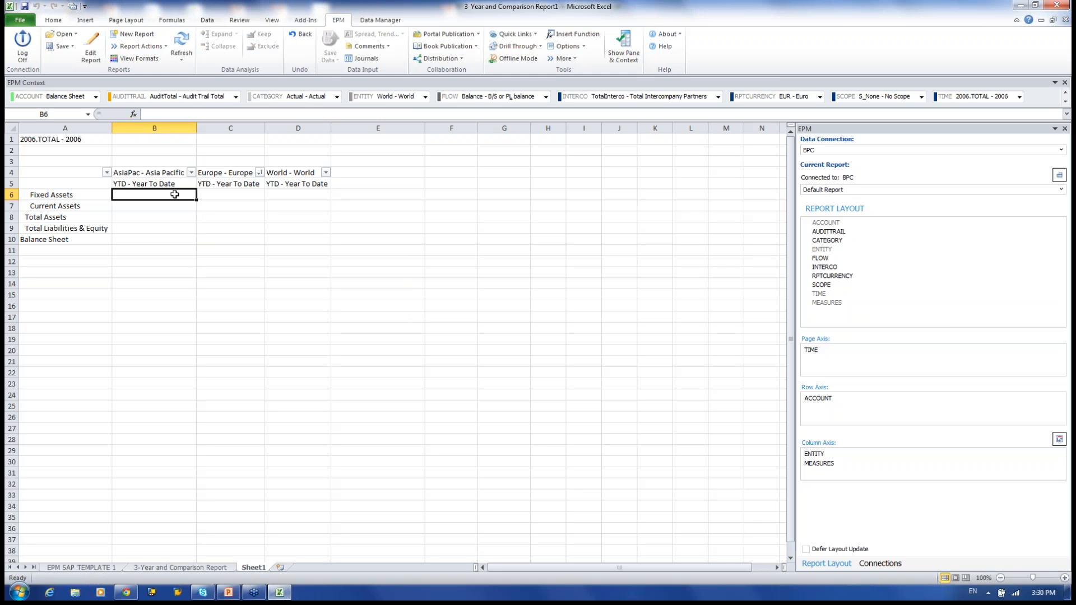
click(382, 21)
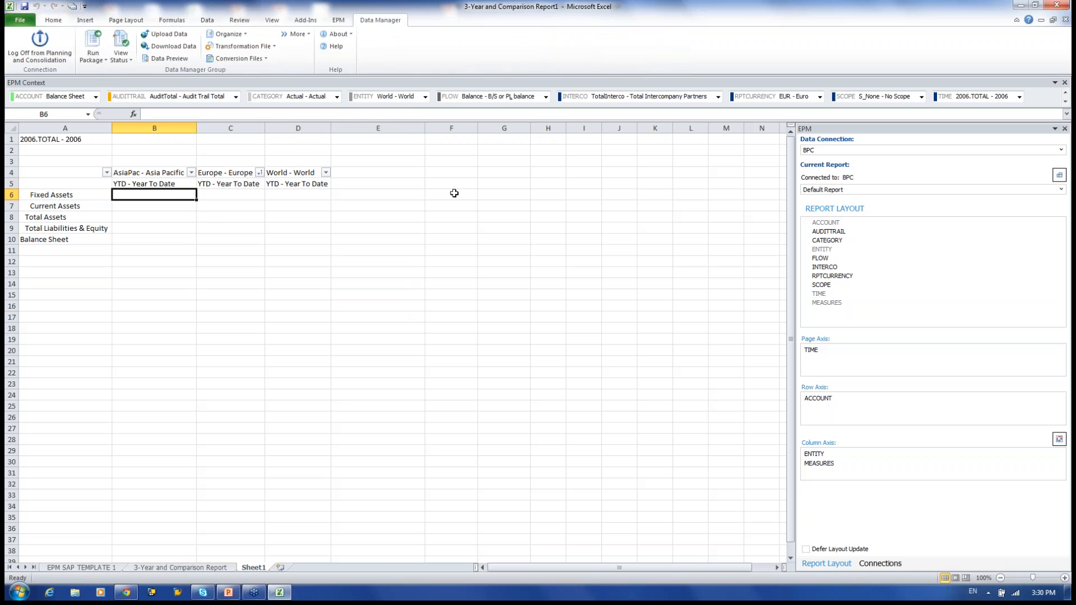
Run the Account Transformation package from the Financial Process group in Data Manager.
click(104, 60)
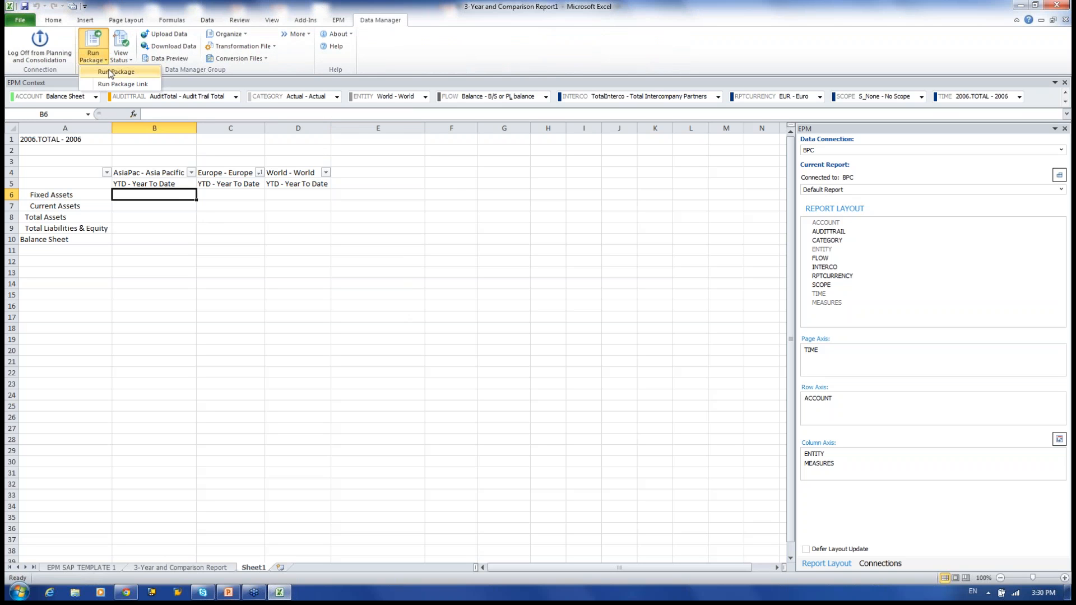
click(115, 72)
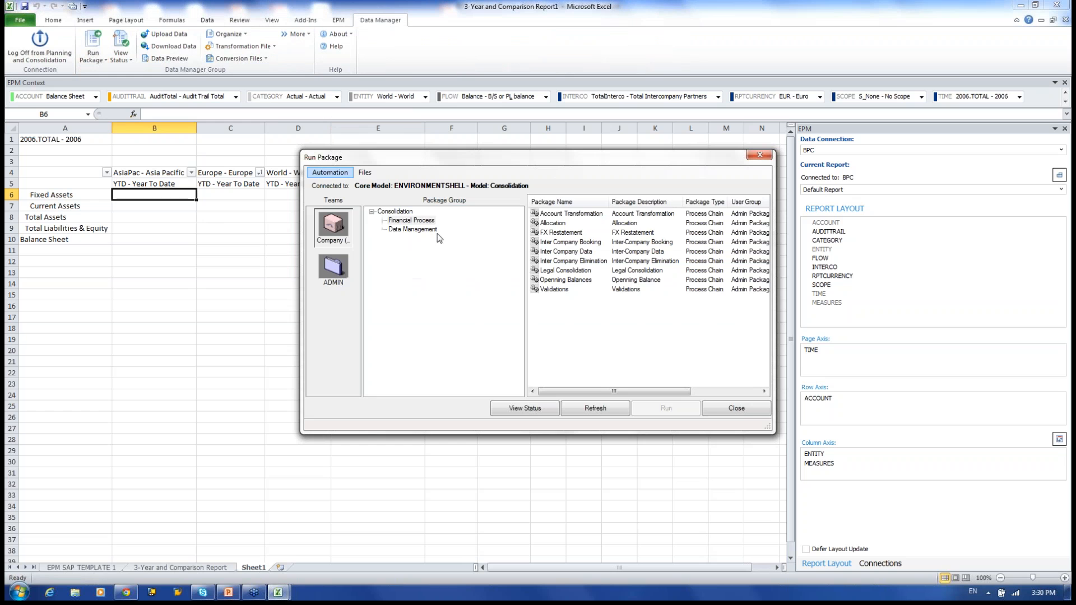
click(420, 221)
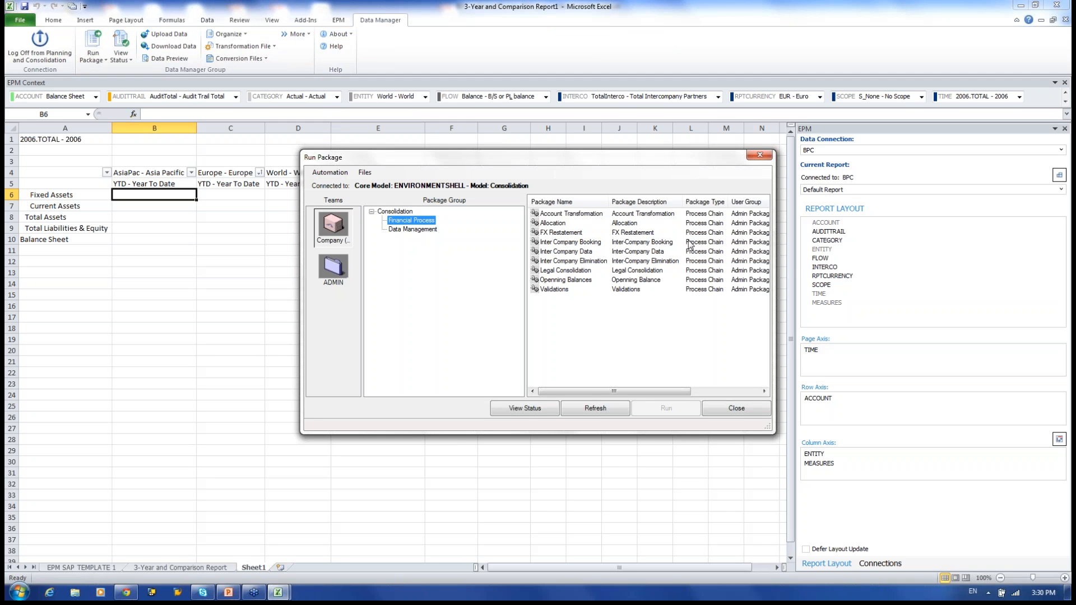
click(644, 215)
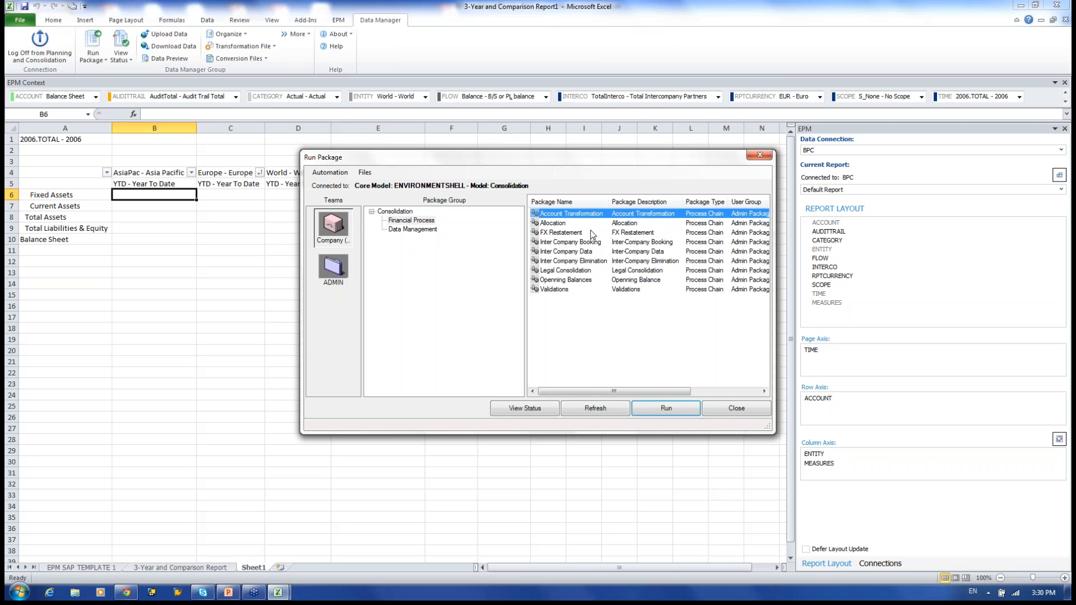
click(678, 418)
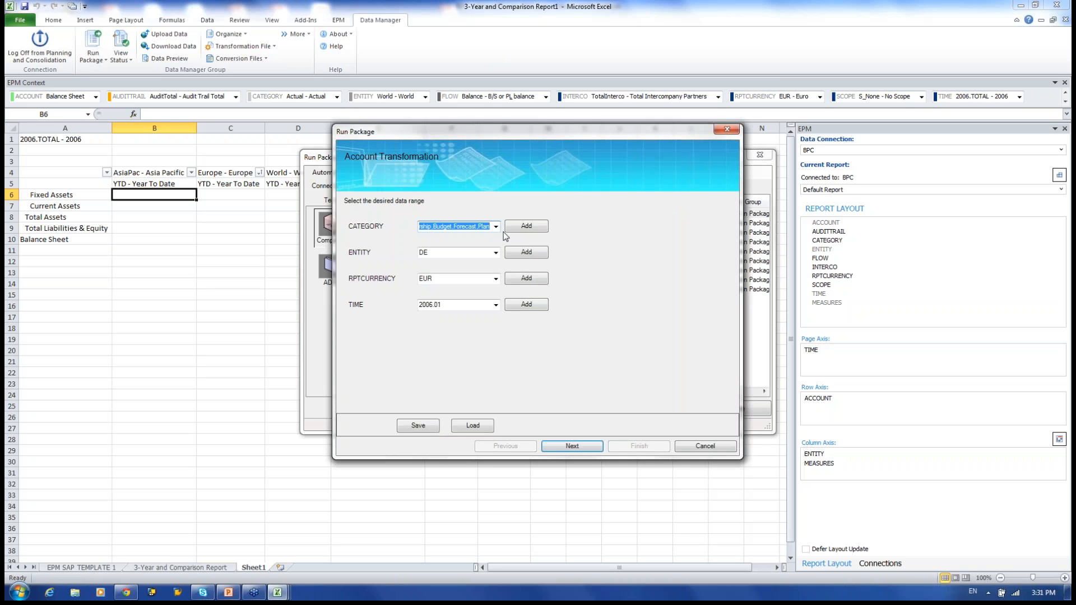
Set the package entities to Brazil, France and Australia, removing DE - Germany.
click(497, 227)
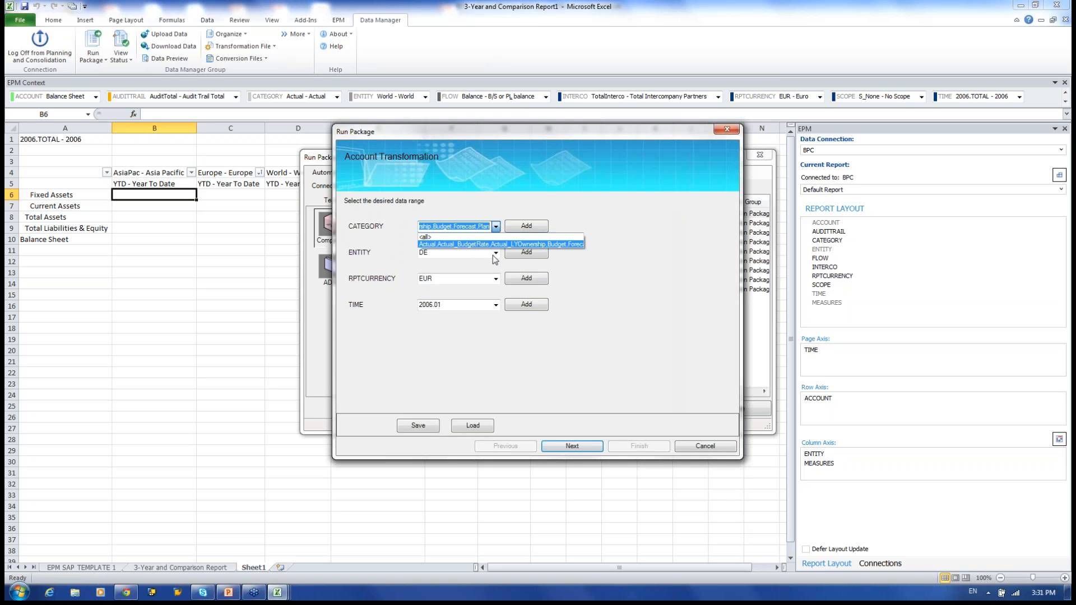
click(480, 245)
click(496, 253)
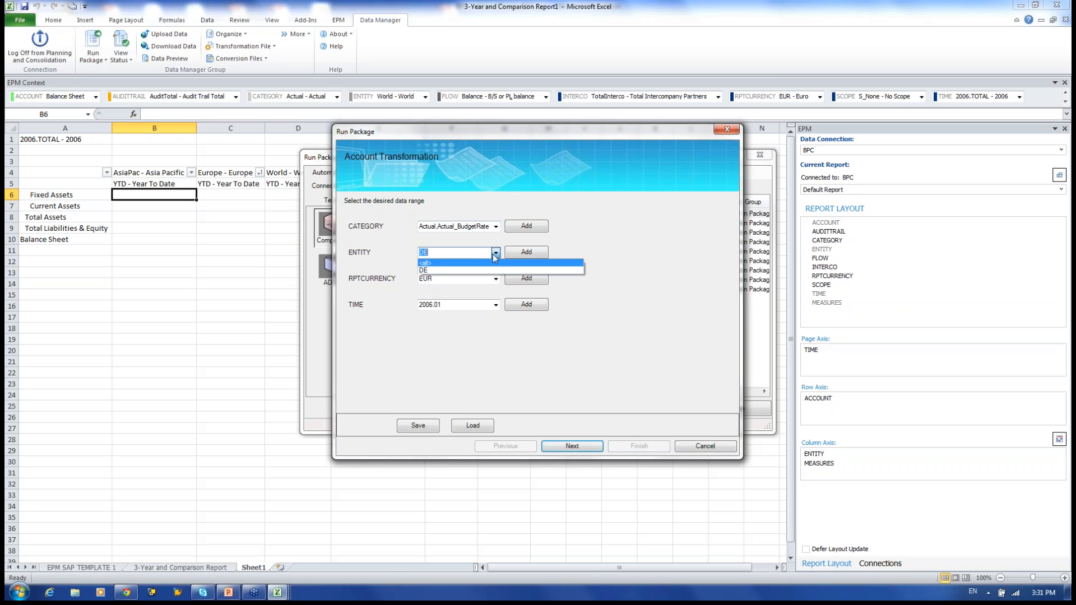
click(502, 270)
click(517, 254)
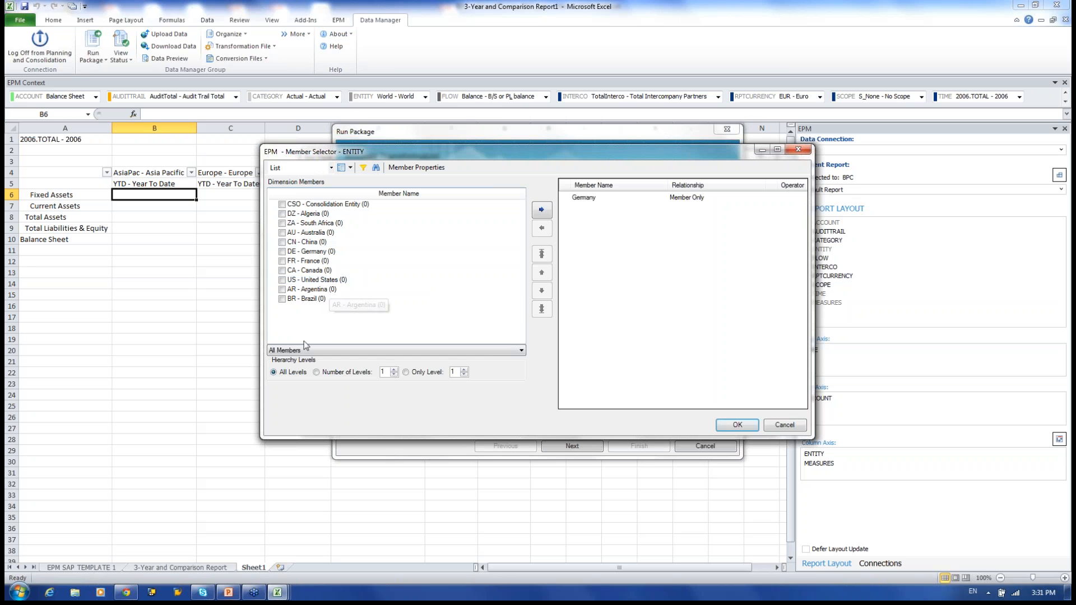
click(283, 300)
click(282, 261)
click(283, 233)
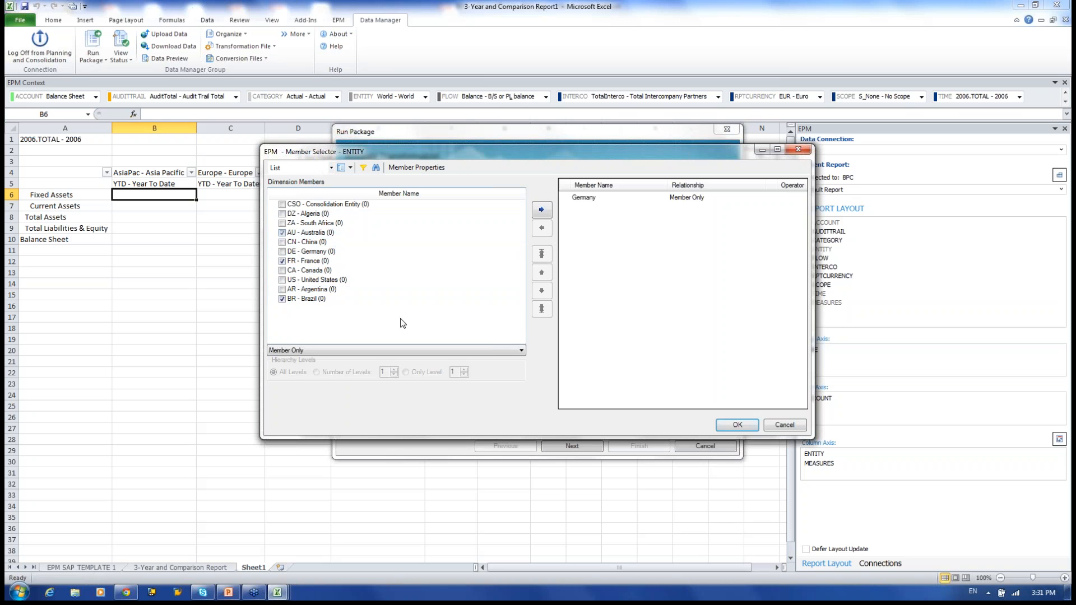
click(541, 209)
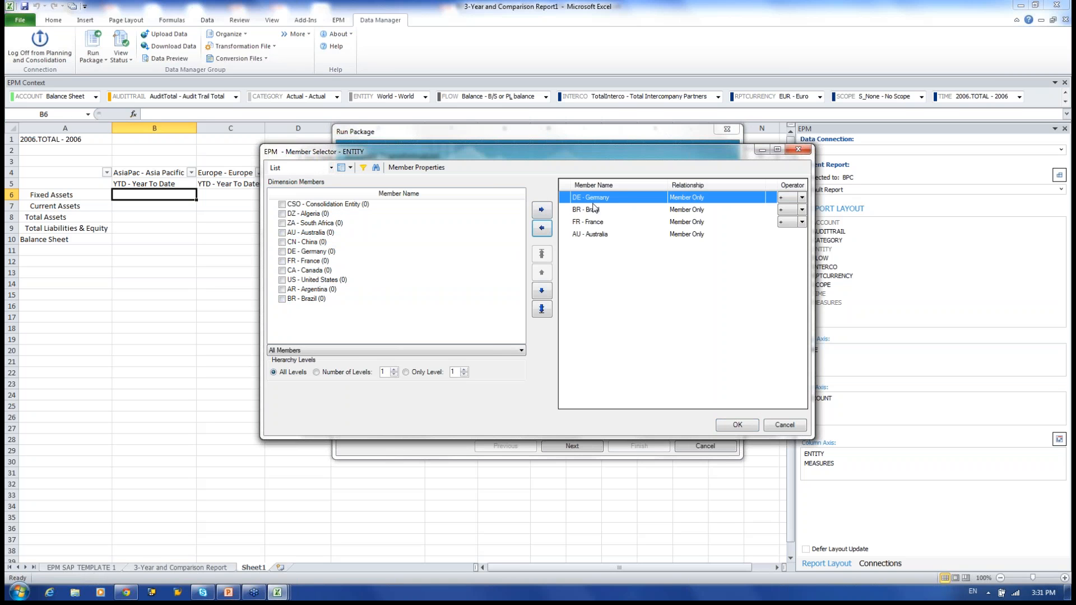
click(541, 230)
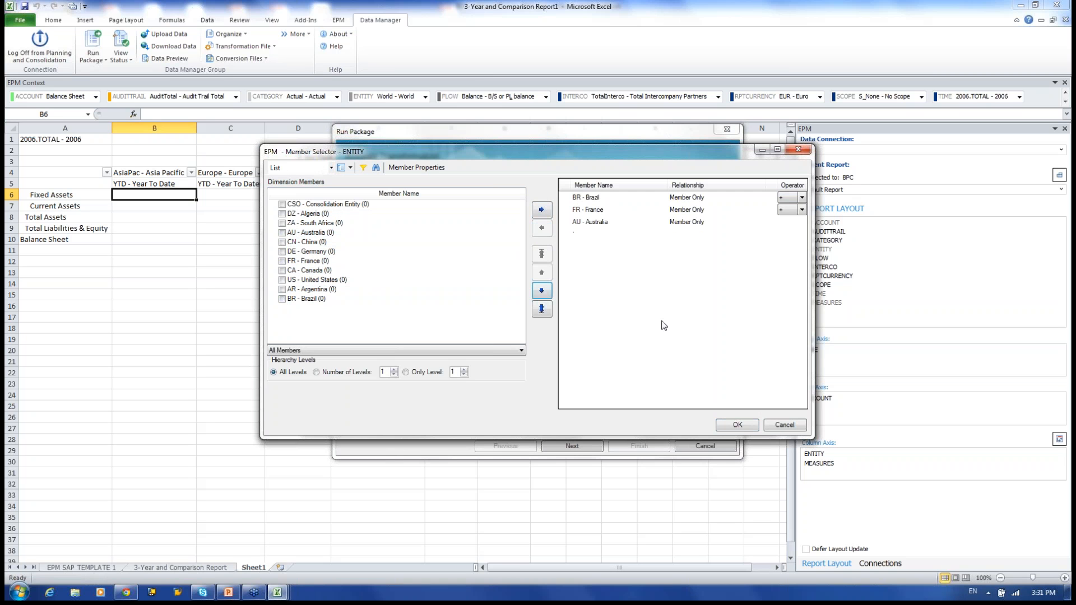
click(736, 424)
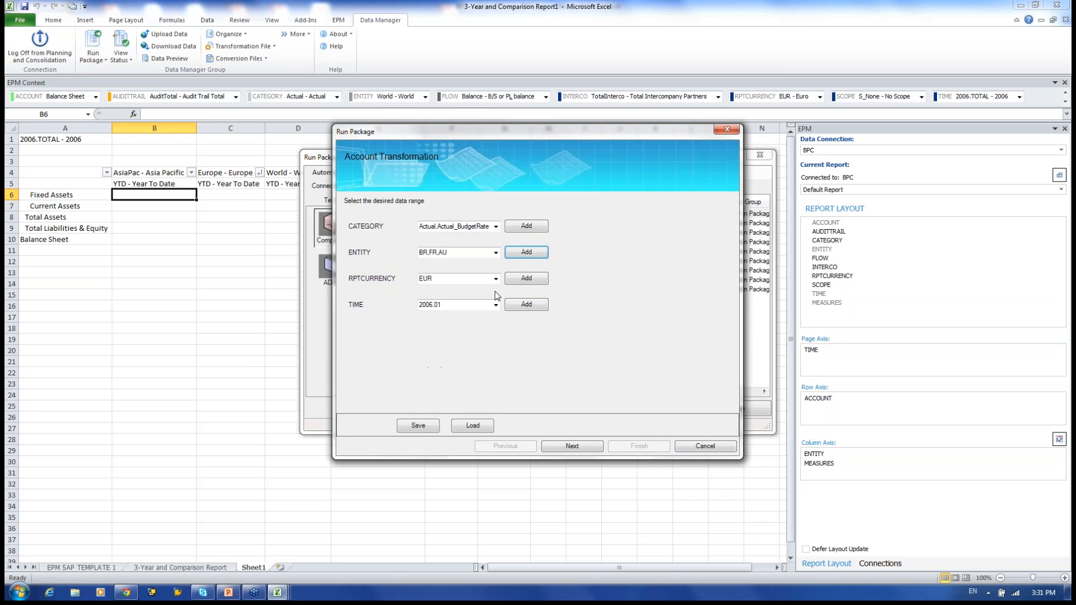
Select EUR and LC as the report currencies, leaving the member filter on All Members.
click(524, 279)
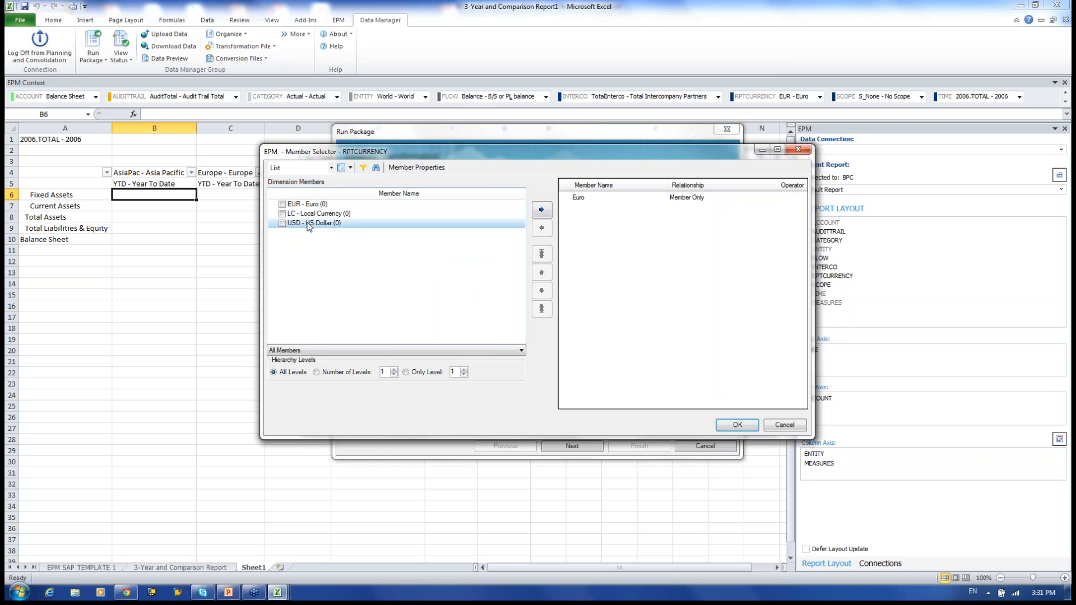
click(282, 205)
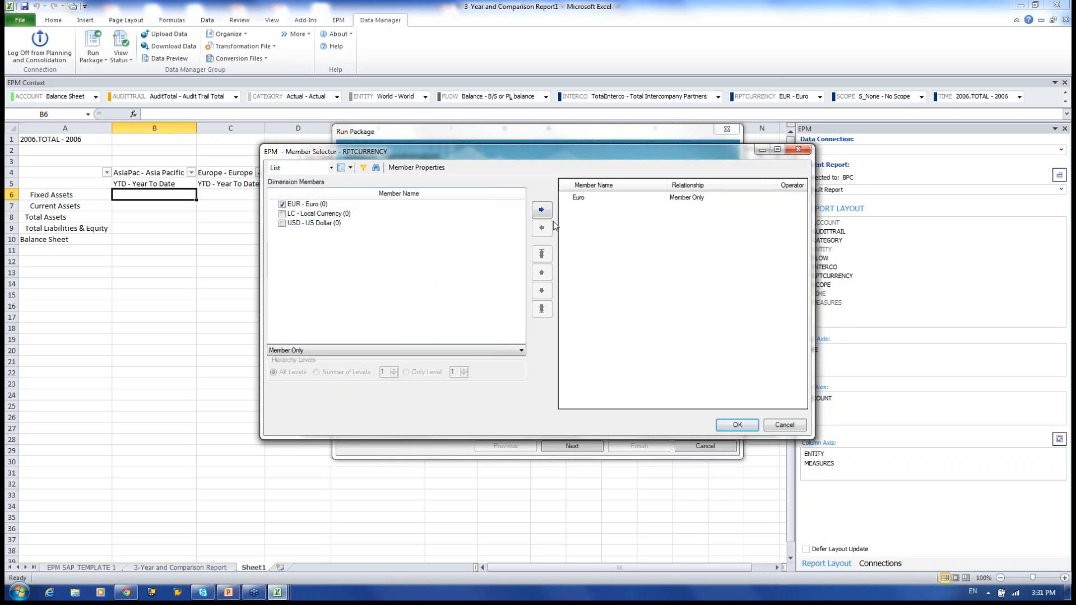
click(282, 213)
click(542, 211)
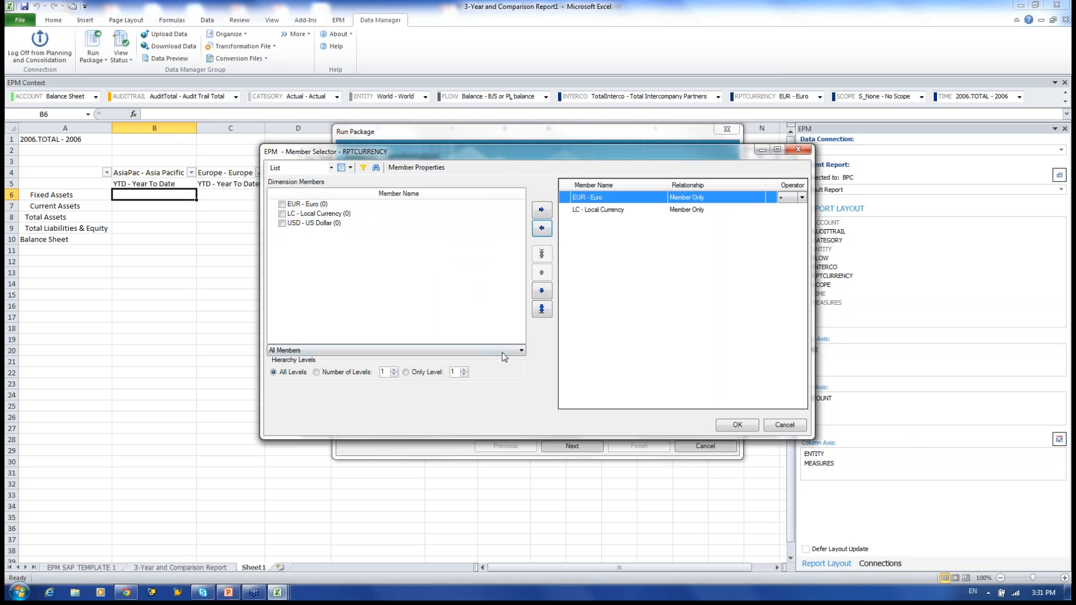
click(316, 351)
click(305, 368)
click(317, 373)
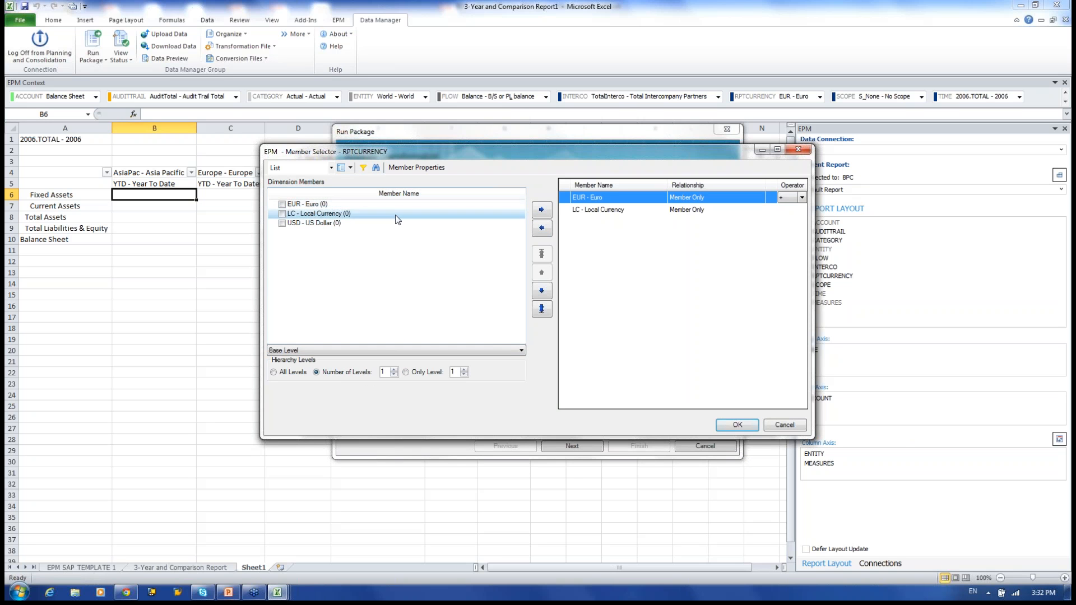
click(327, 351)
click(325, 360)
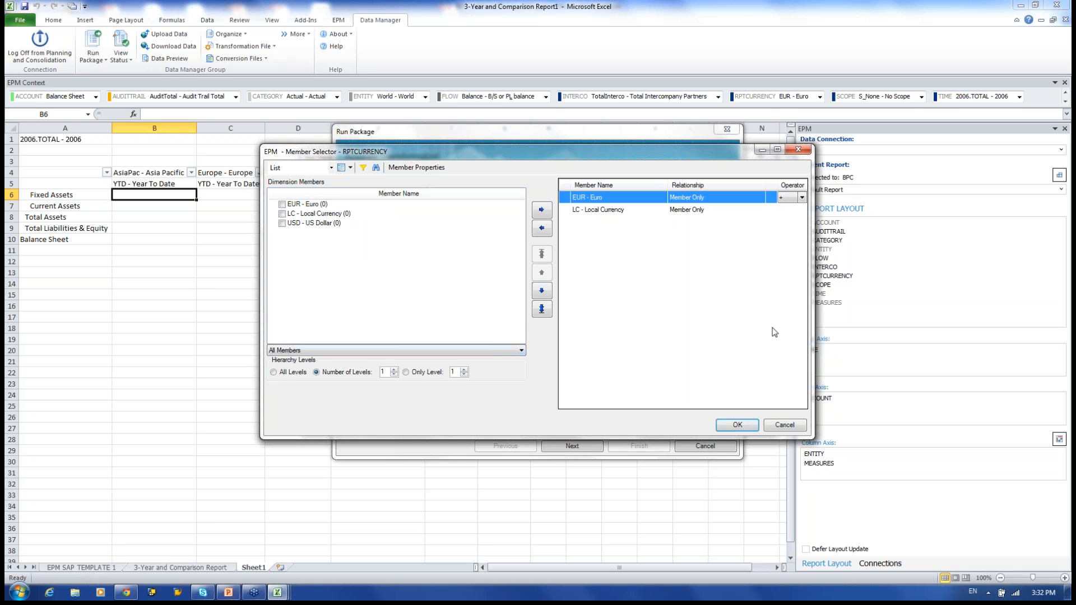
click(733, 427)
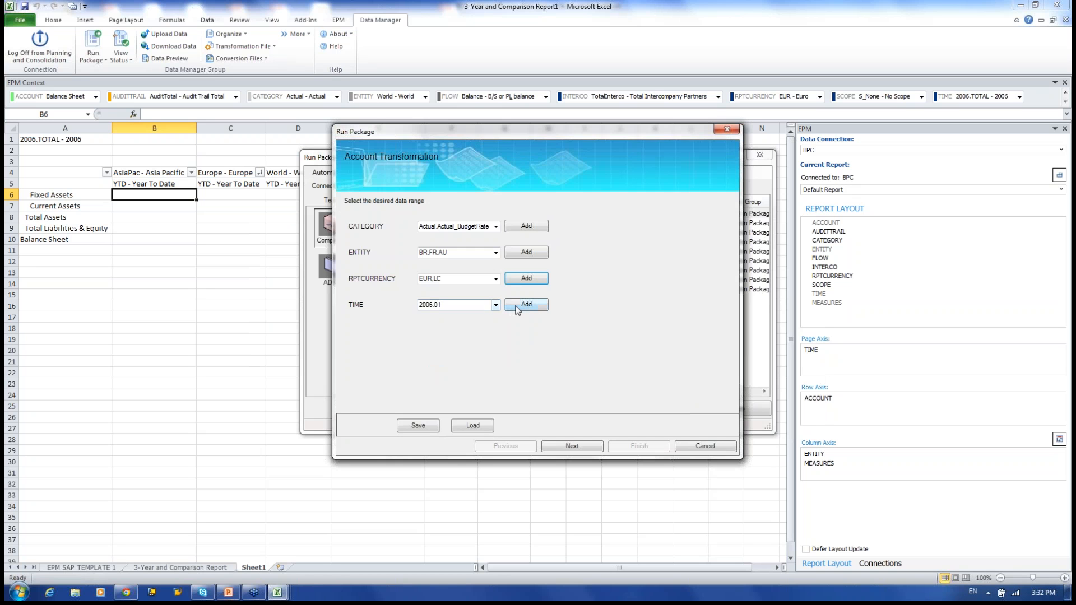
Add periods 2007.03 and 2007.02 to the time range, then cancel loading a saved selection.
click(517, 309)
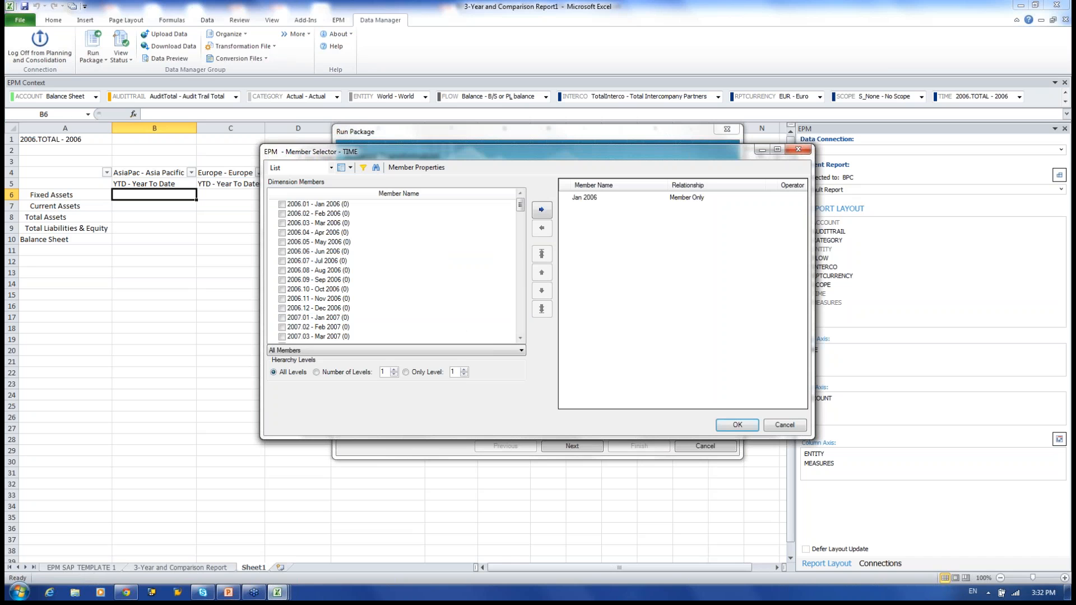
click(282, 260)
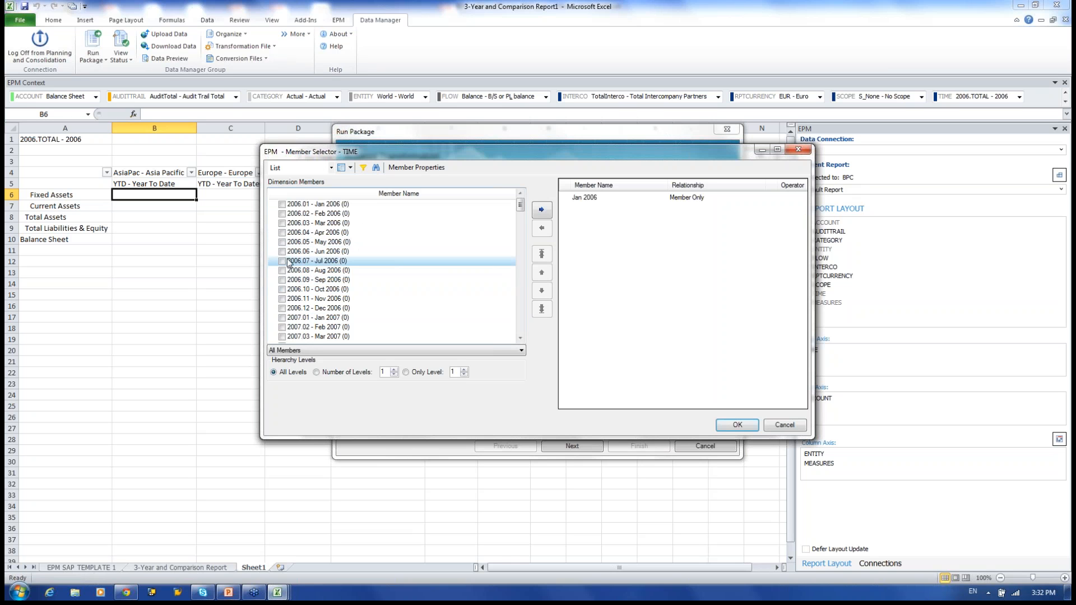
click(282, 337)
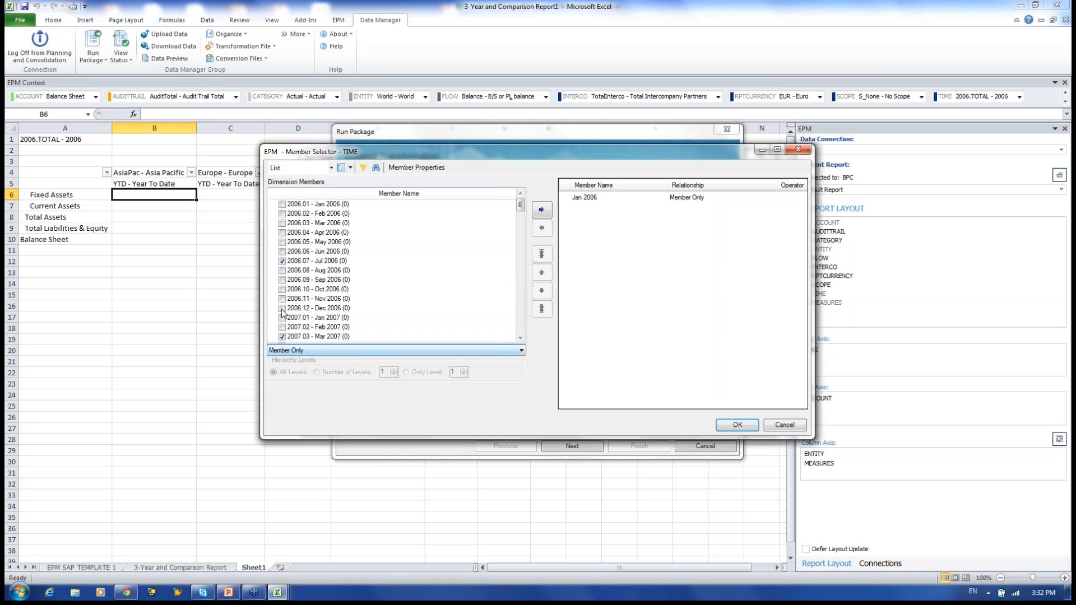
click(282, 327)
click(542, 210)
click(738, 426)
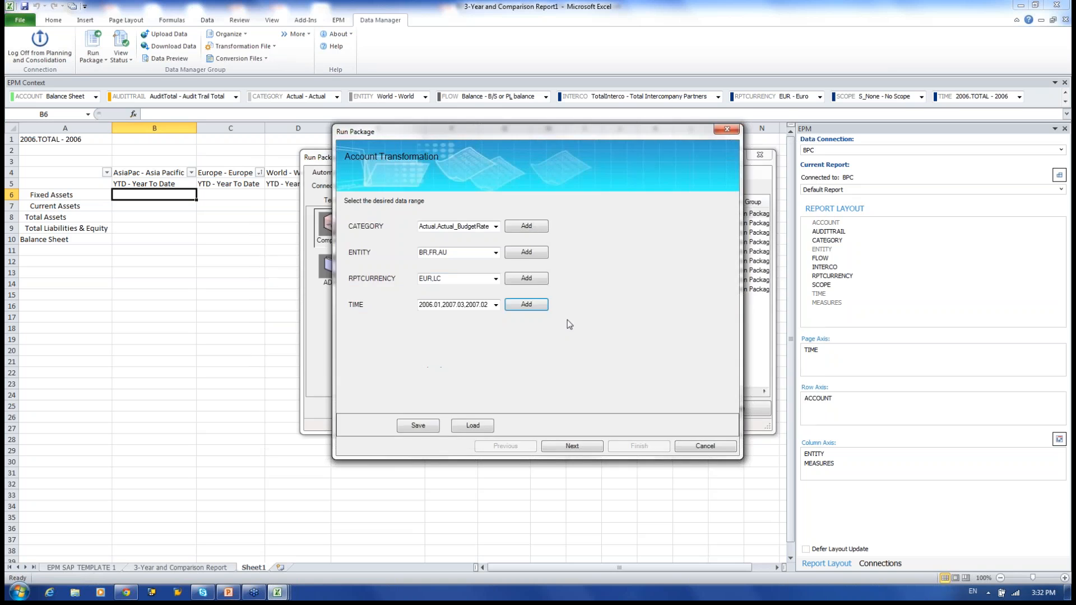
click(484, 428)
click(534, 382)
Skip saving the selection and run the Account Transformation package immediately with the chosen data range.
click(418, 425)
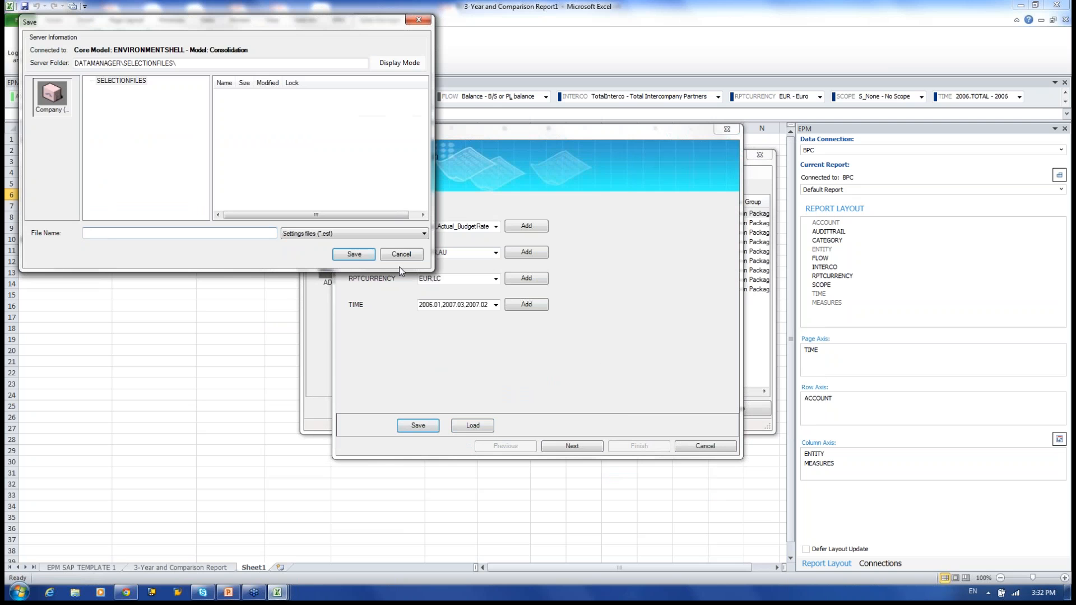
click(363, 255)
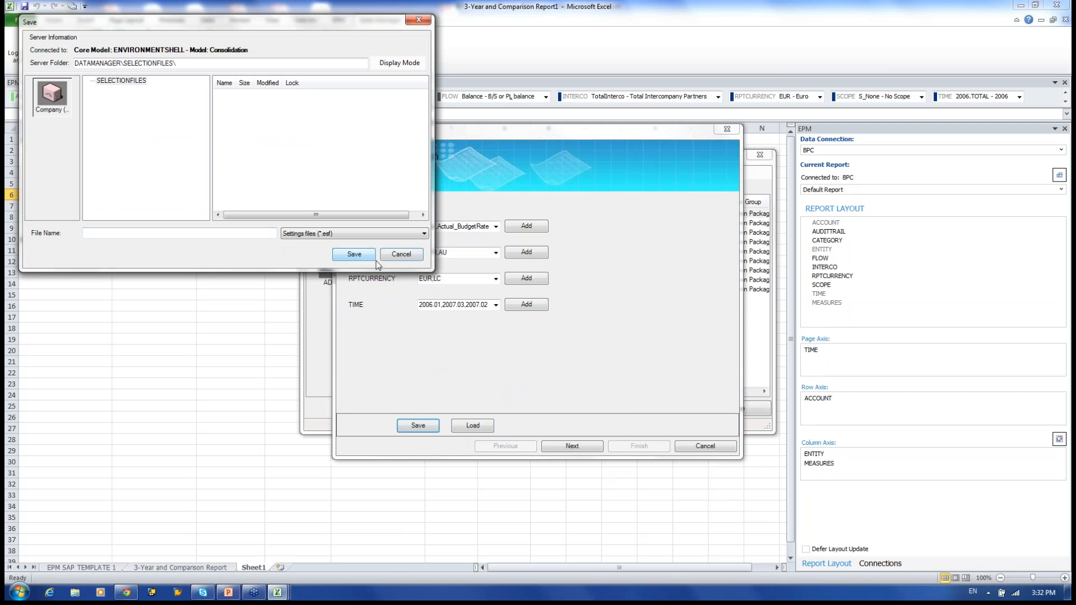
click(399, 255)
click(588, 448)
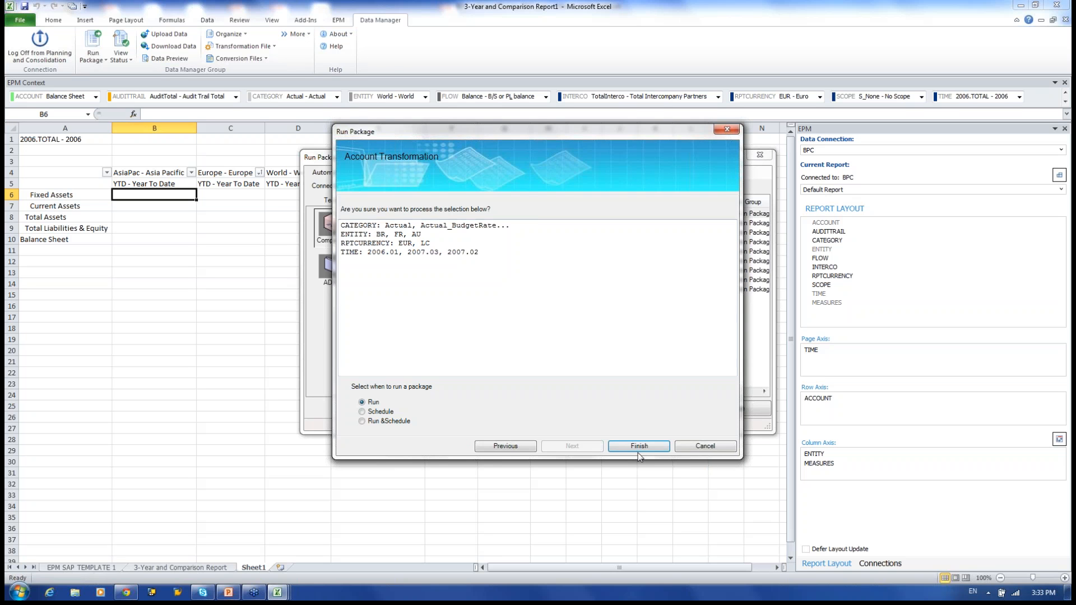
click(657, 449)
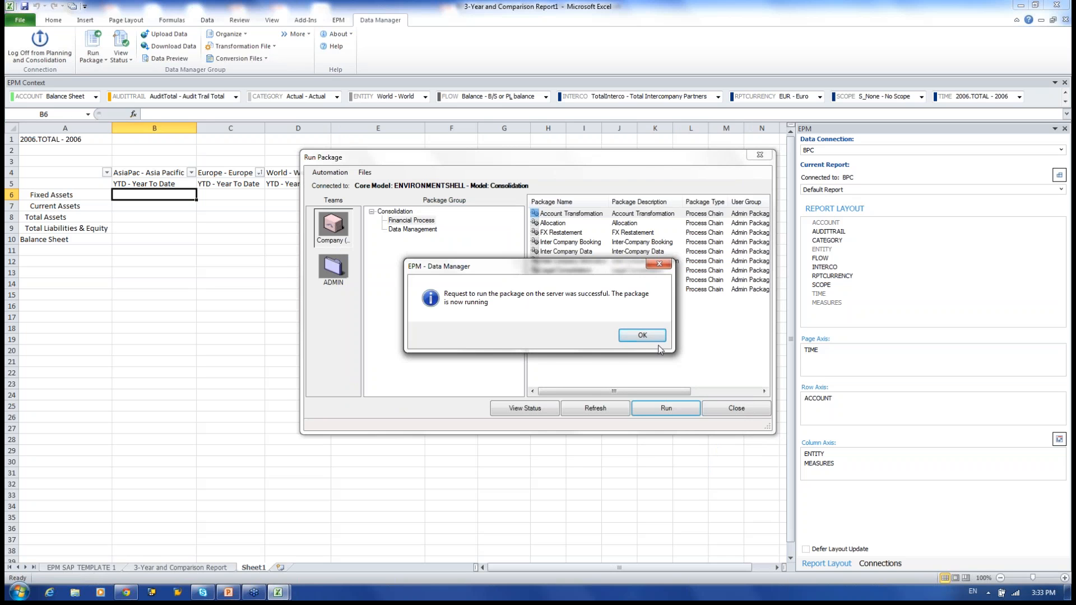
Dismiss the run confirmation, refresh the package list and enlarge the Run Package window.
click(640, 336)
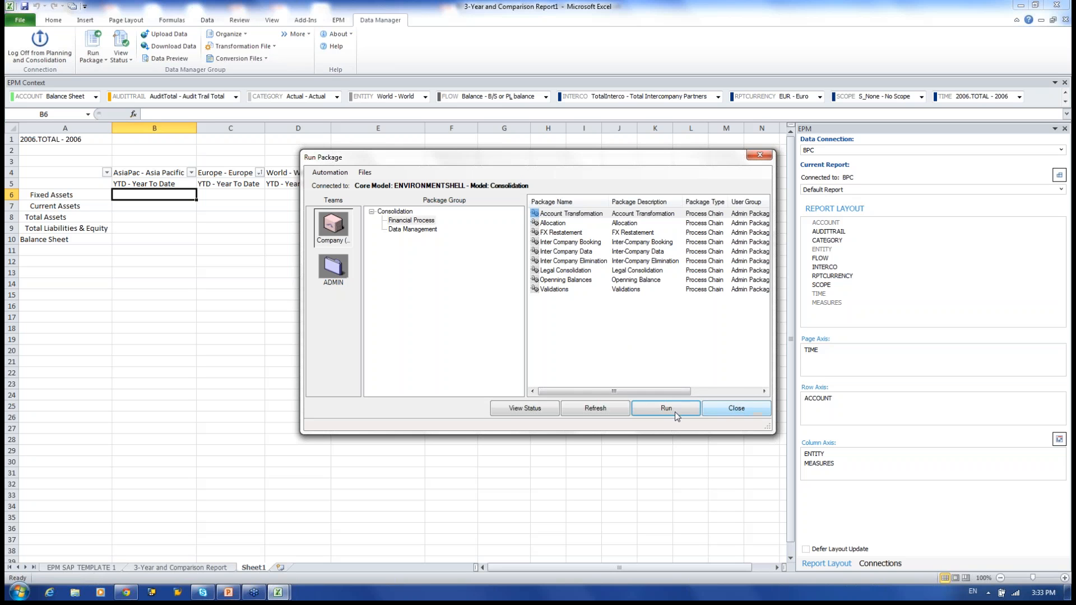
click(587, 410)
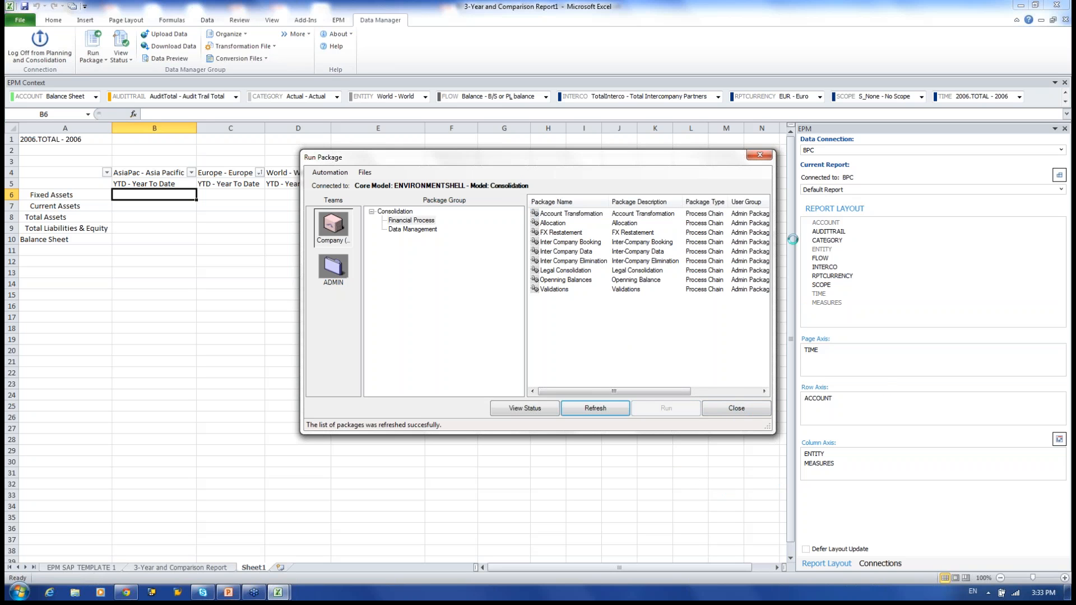
drag(681, 391, 711, 391)
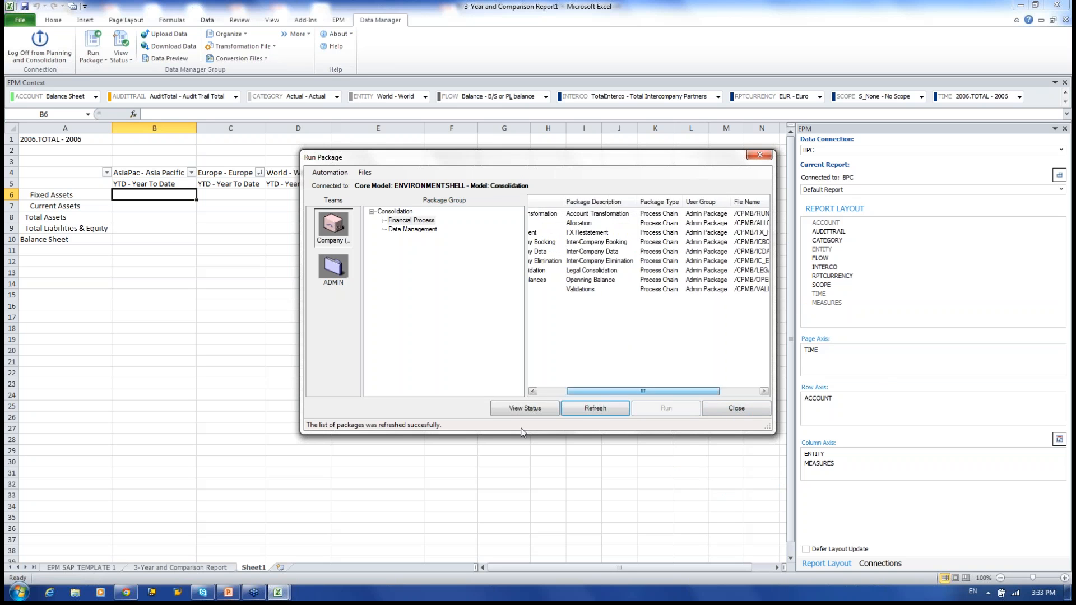
drag(595, 392, 571, 392)
drag(728, 159, 708, 49)
drag(775, 219, 1070, 220)
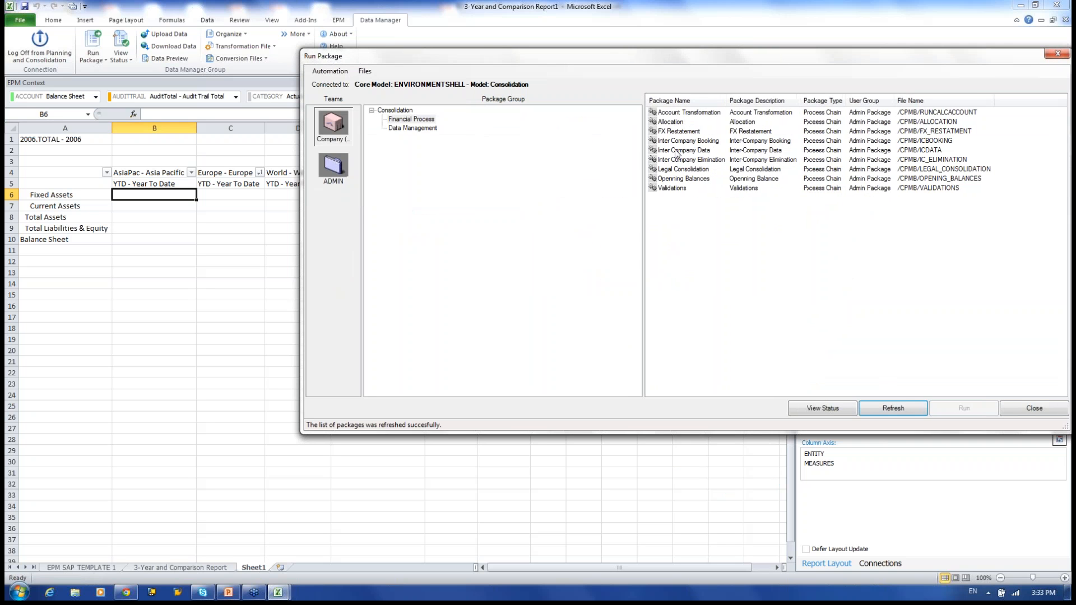
Show the Account Transformation package's status history and select its latest run.
click(680, 113)
click(822, 408)
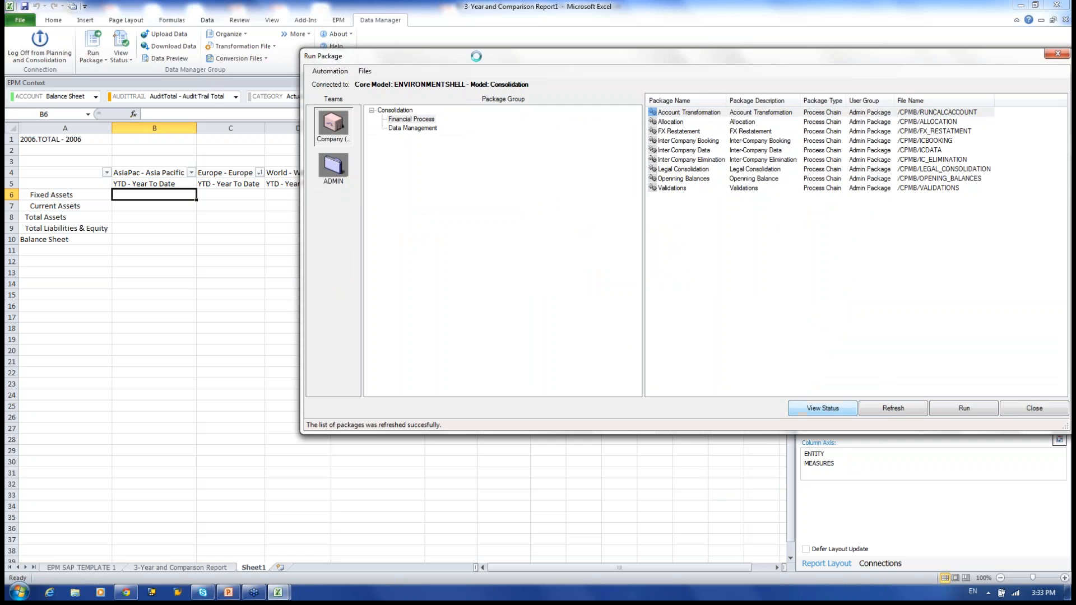
click(404, 211)
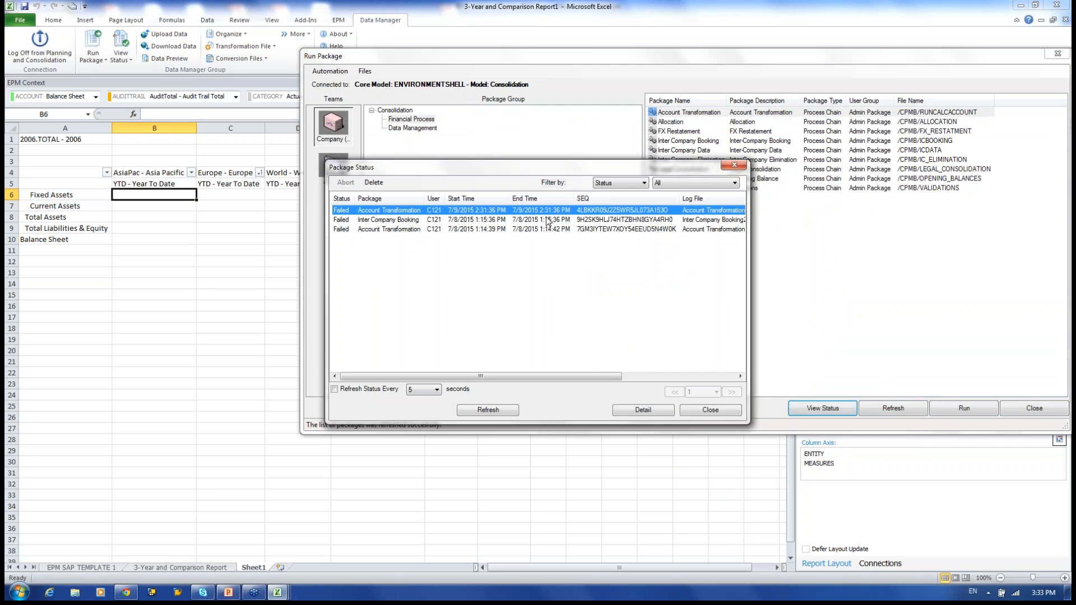
Inspect the earlier failed Account Transformation run's detail log for the RUN_LOGIC error.
click(485, 222)
click(410, 230)
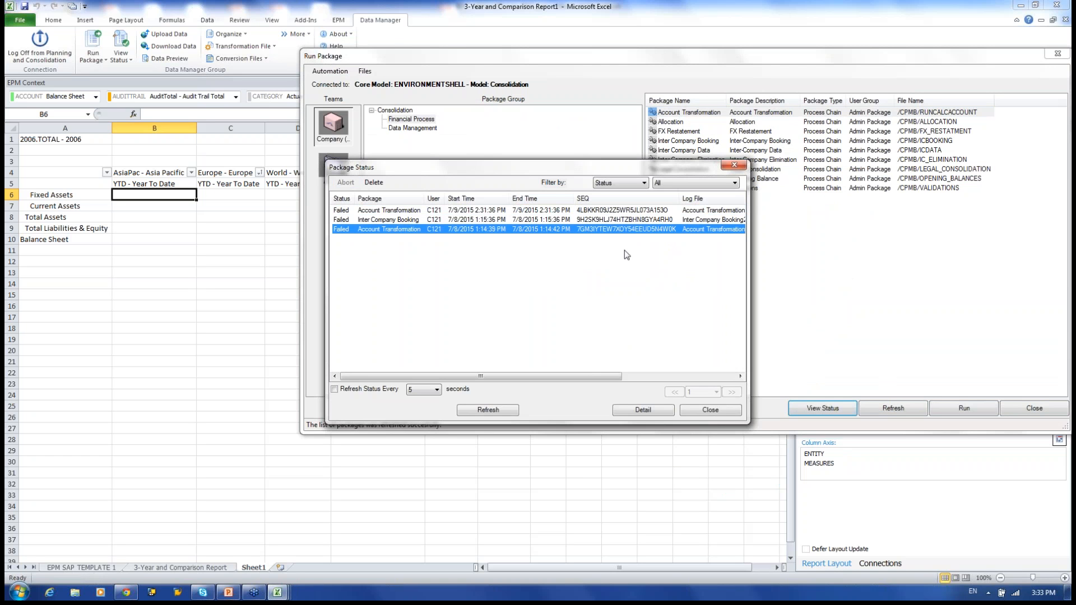
click(643, 411)
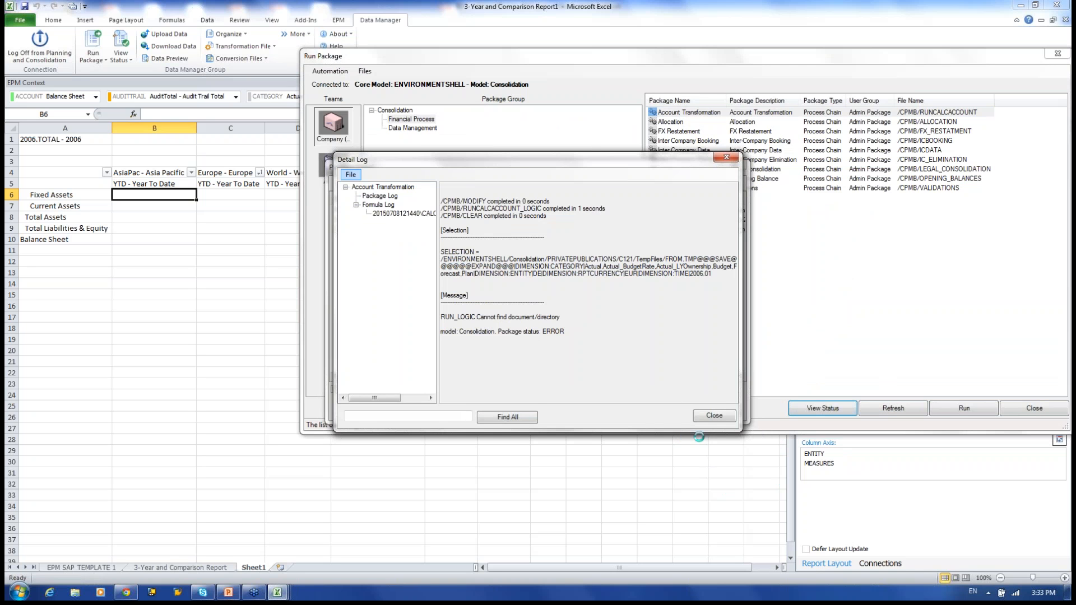
click(714, 415)
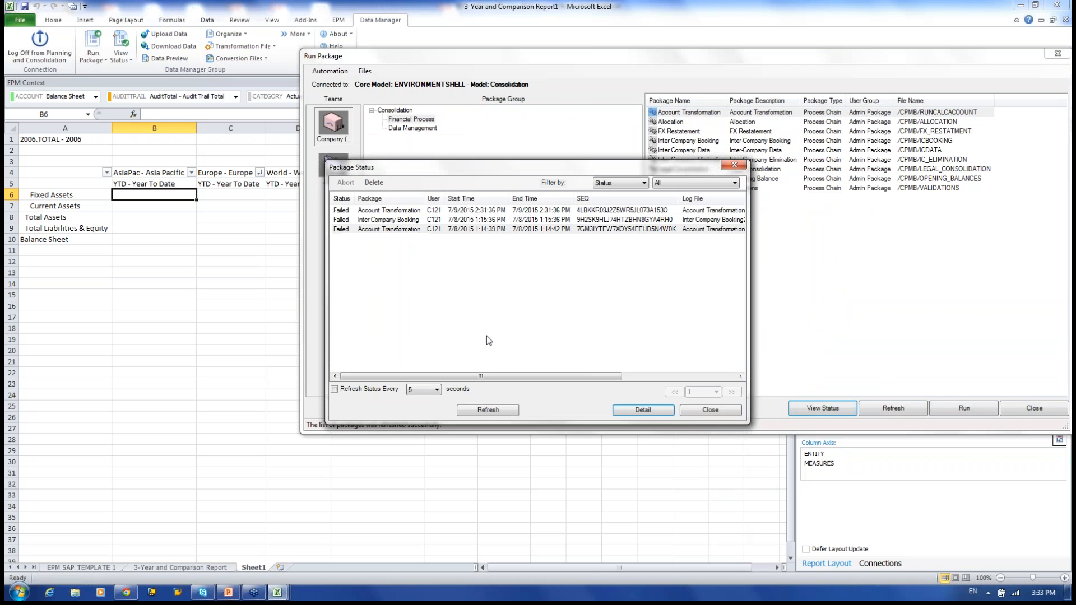
Close the Package Status history and the Run Package window.
click(713, 415)
drag(748, 61, 621, 77)
click(570, 159)
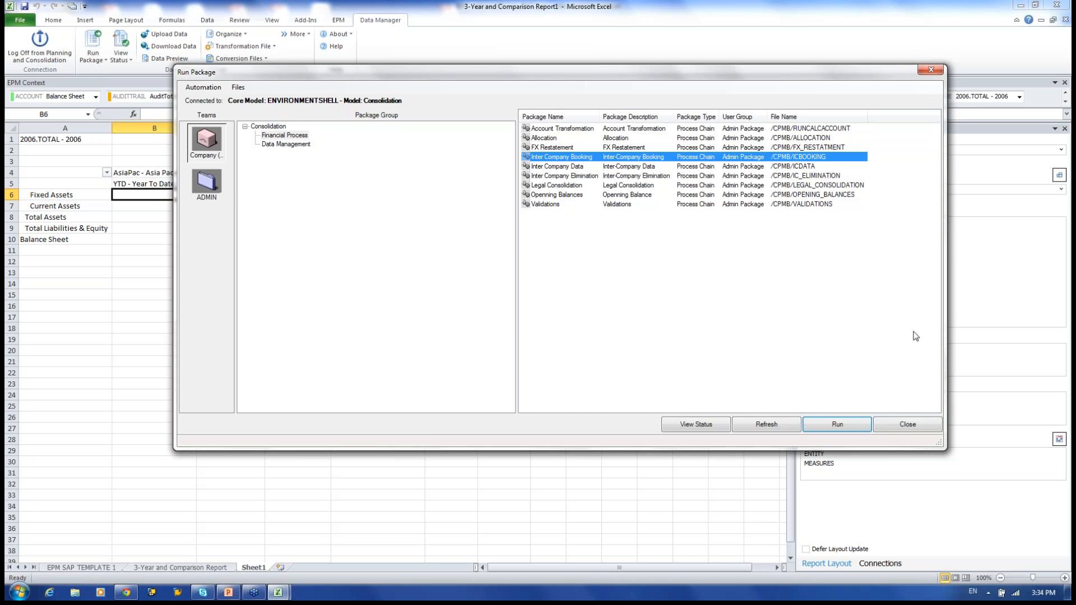
click(908, 425)
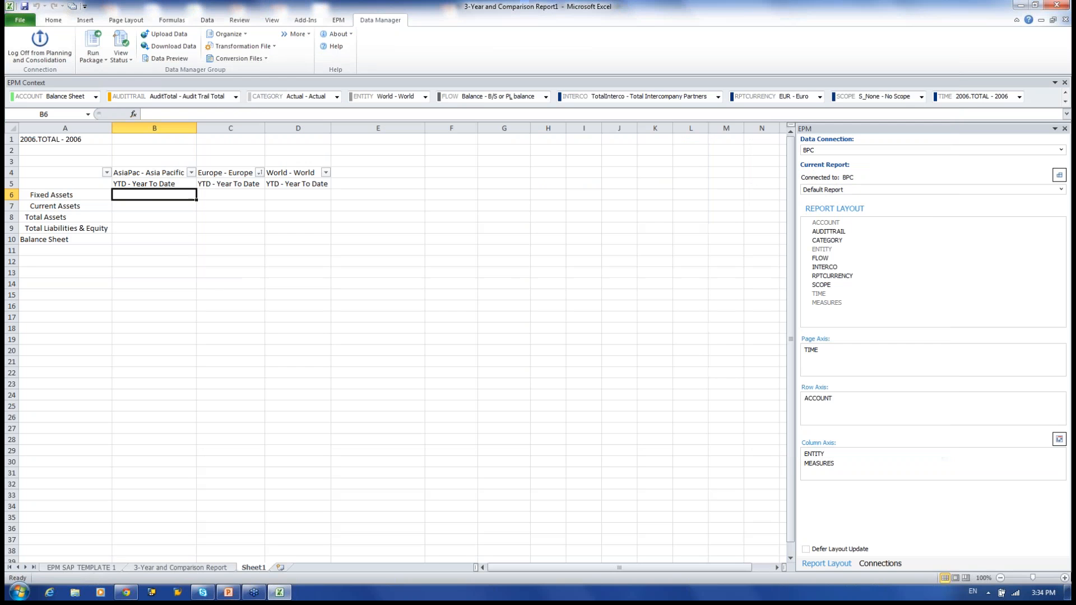
click(168, 34)
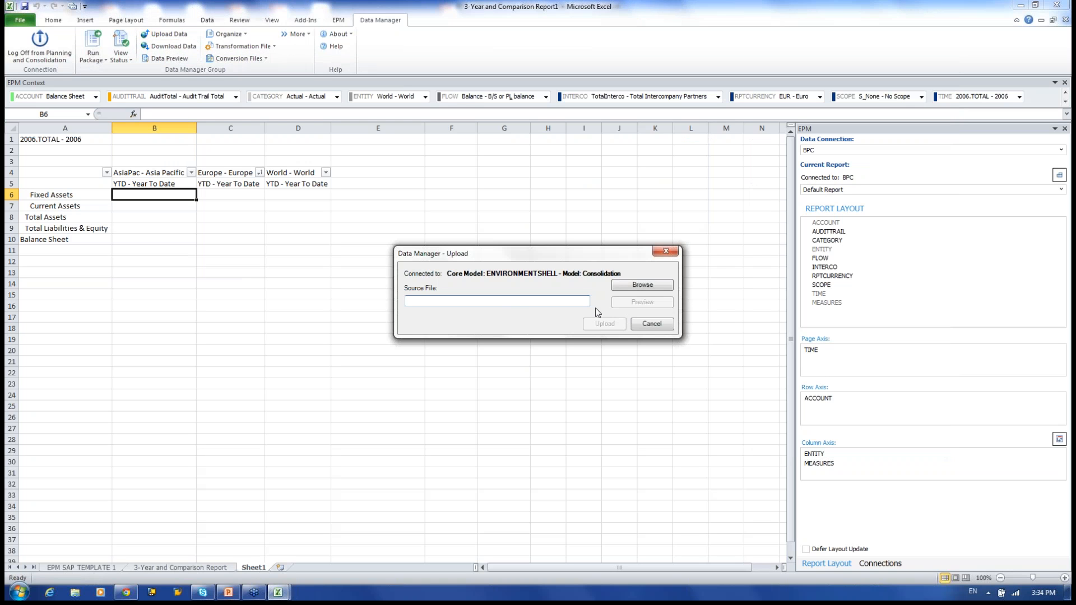
click(661, 328)
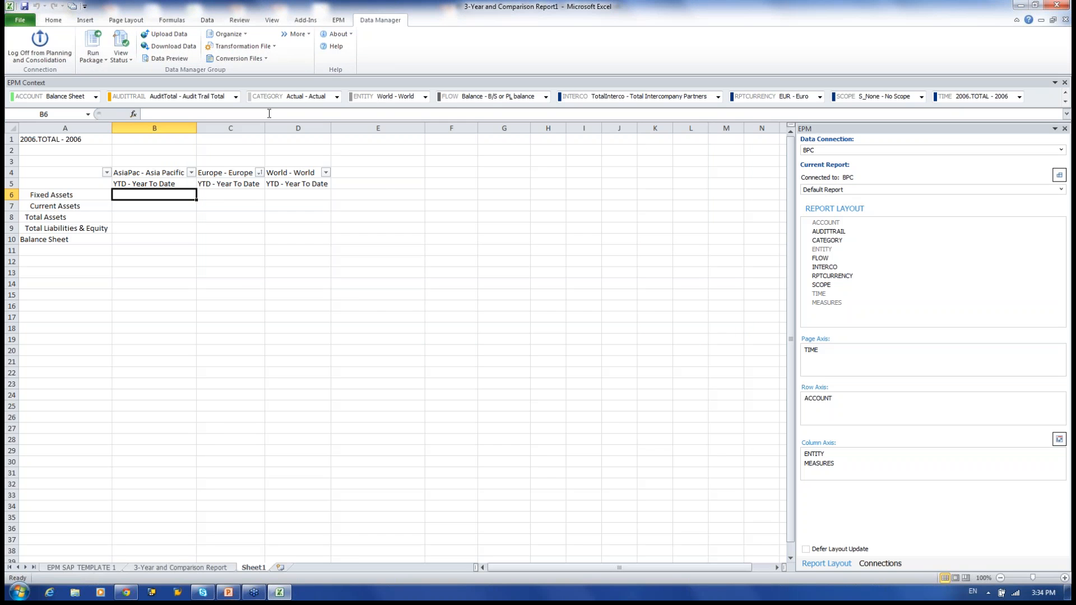
click(168, 48)
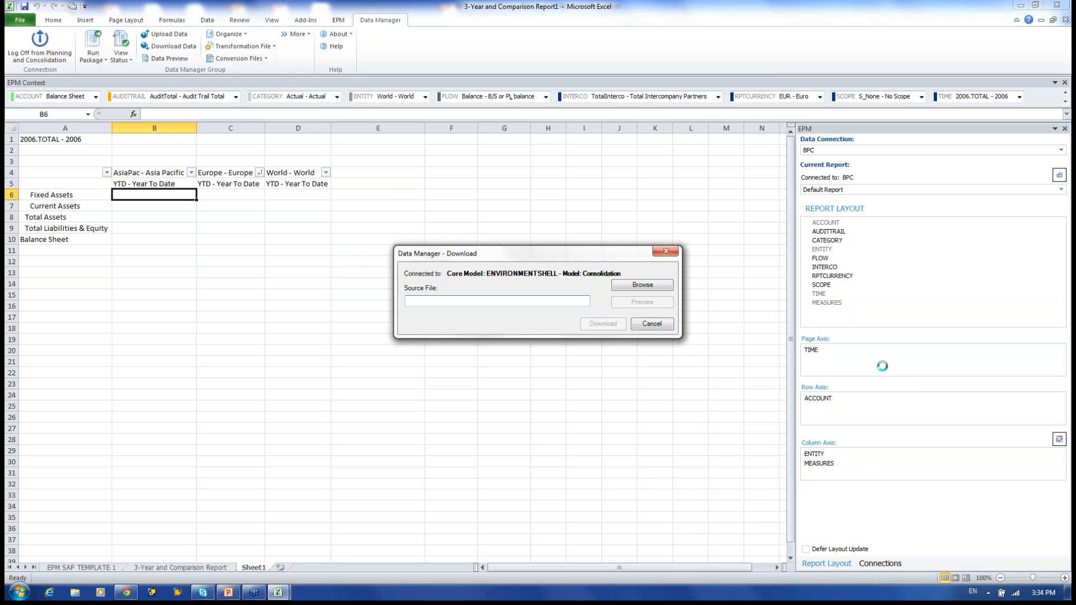
click(657, 326)
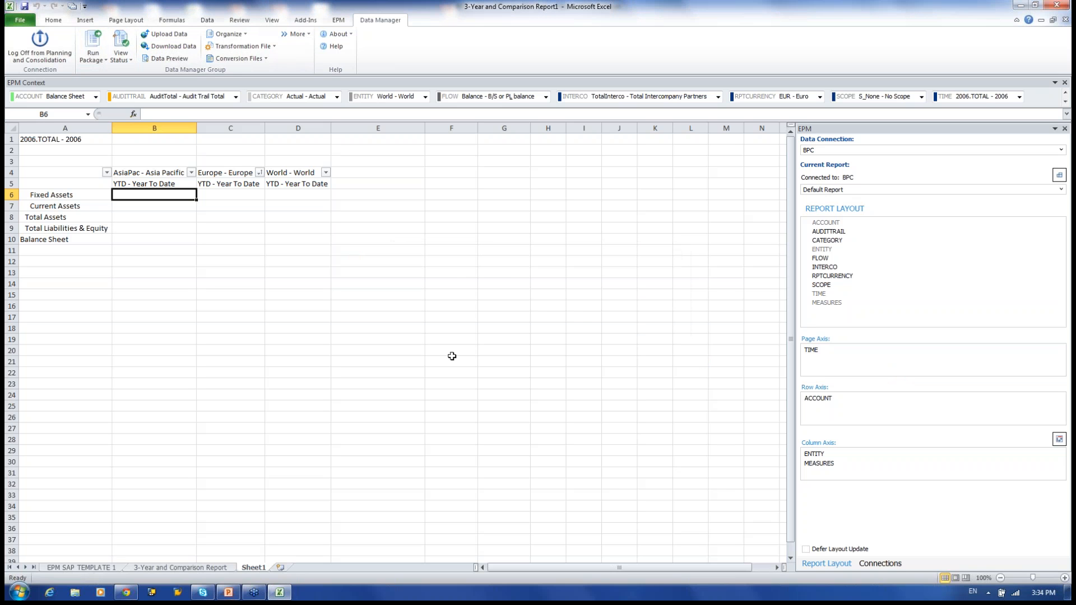
click(169, 58)
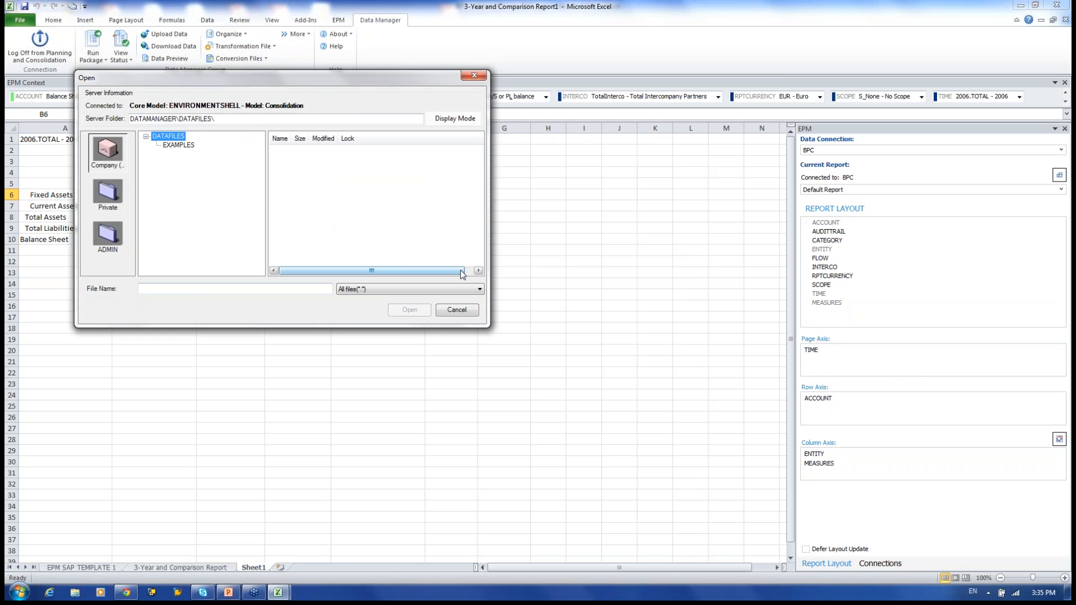
click(466, 309)
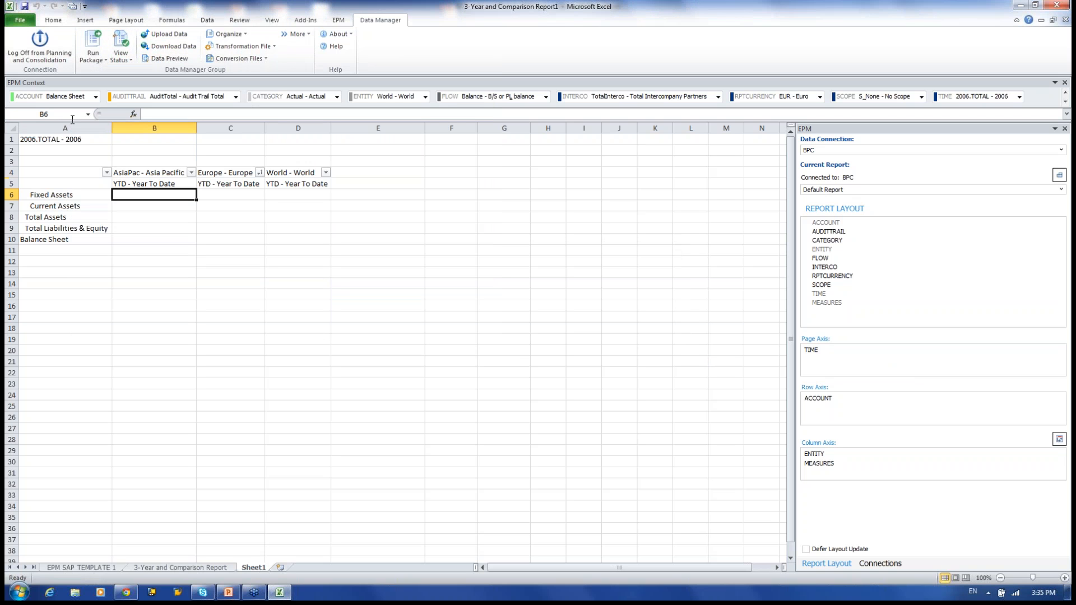
click(130, 60)
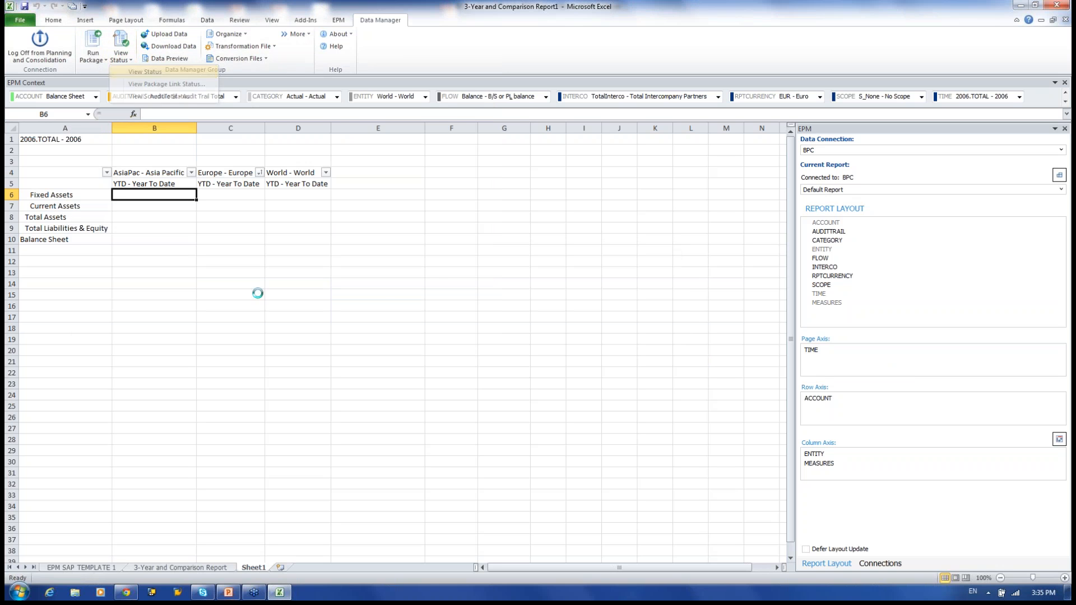
click(147, 72)
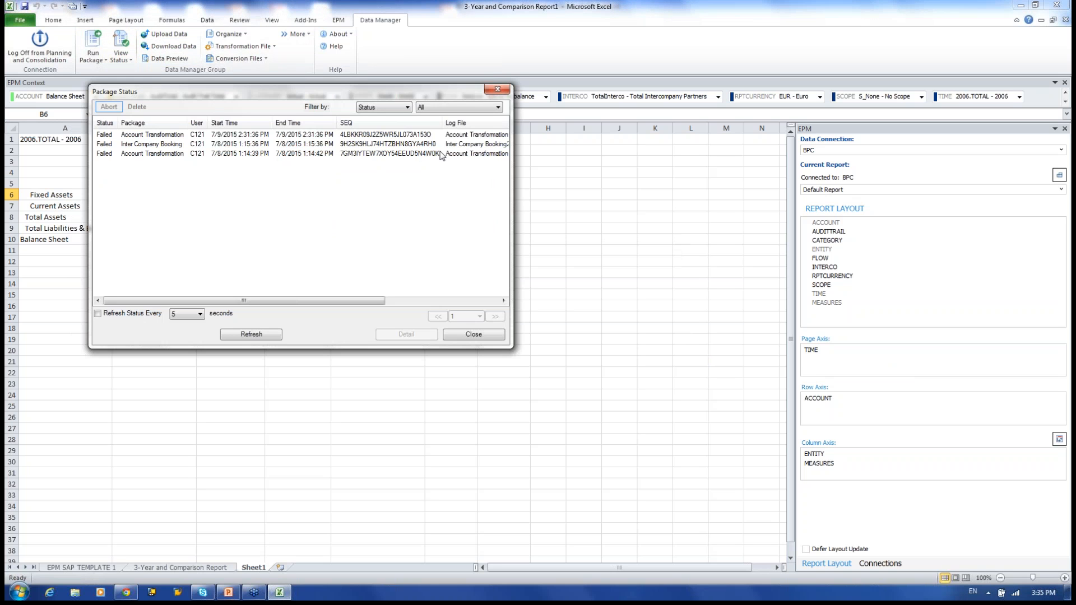
click(477, 335)
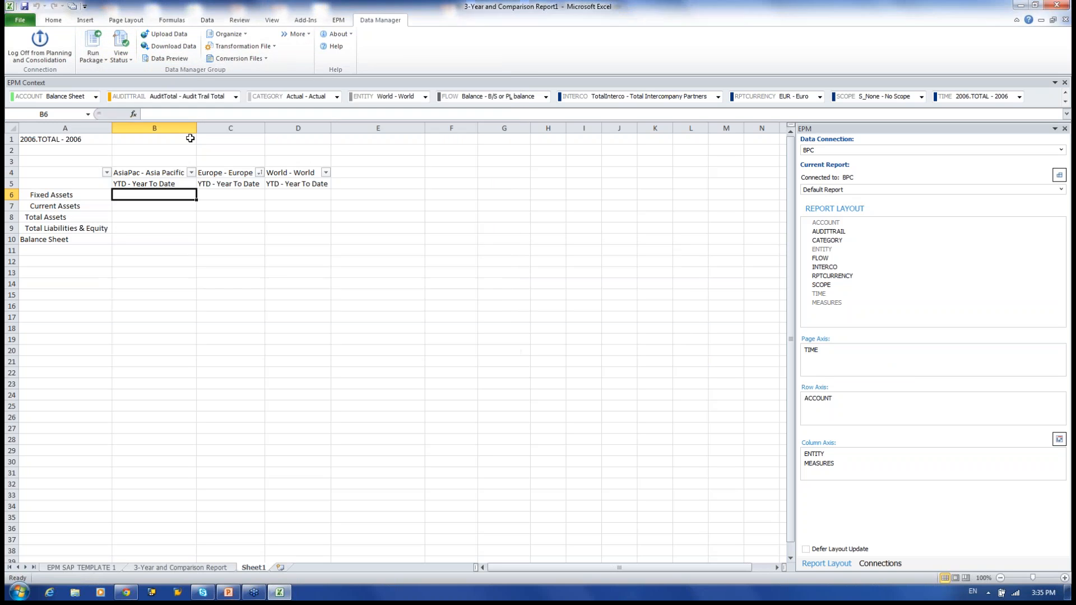
click(129, 61)
click(152, 96)
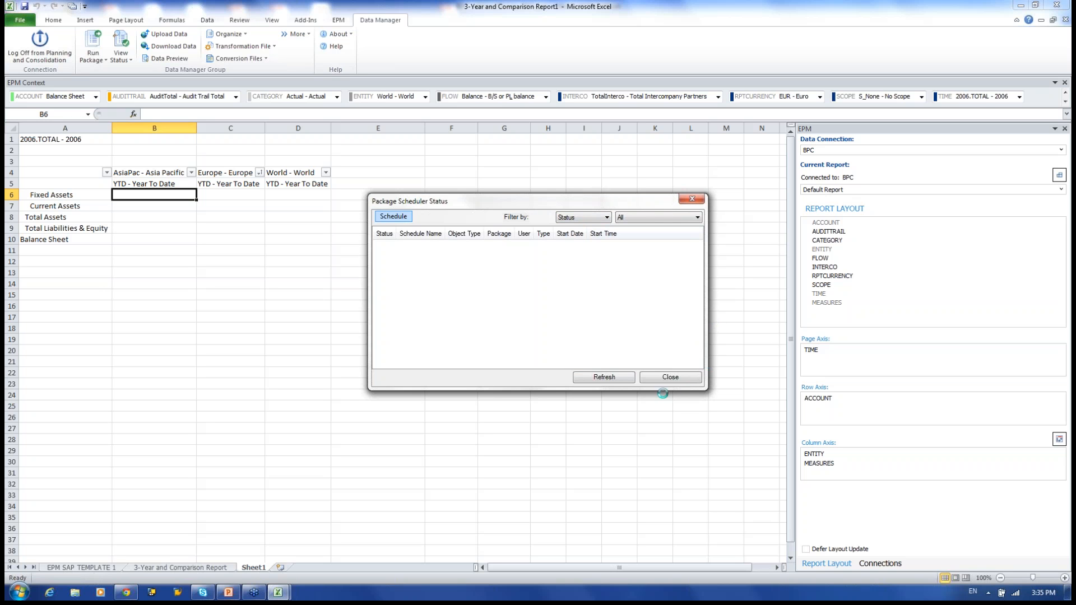
click(670, 377)
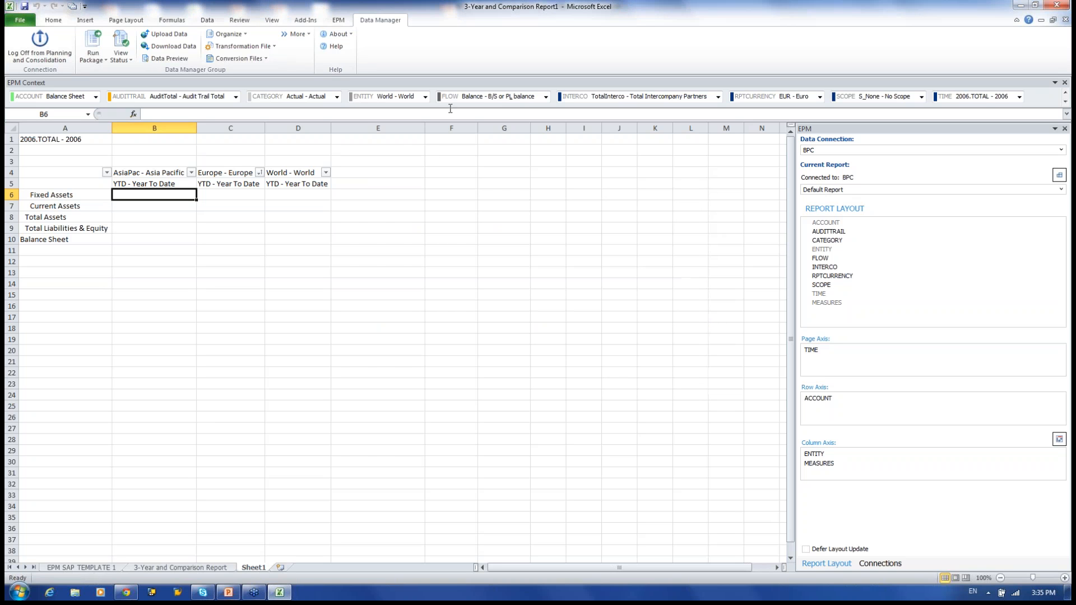
Switch to the EPM tab and re-dock the floating EPM Context bar under the ribbon.
click(340, 24)
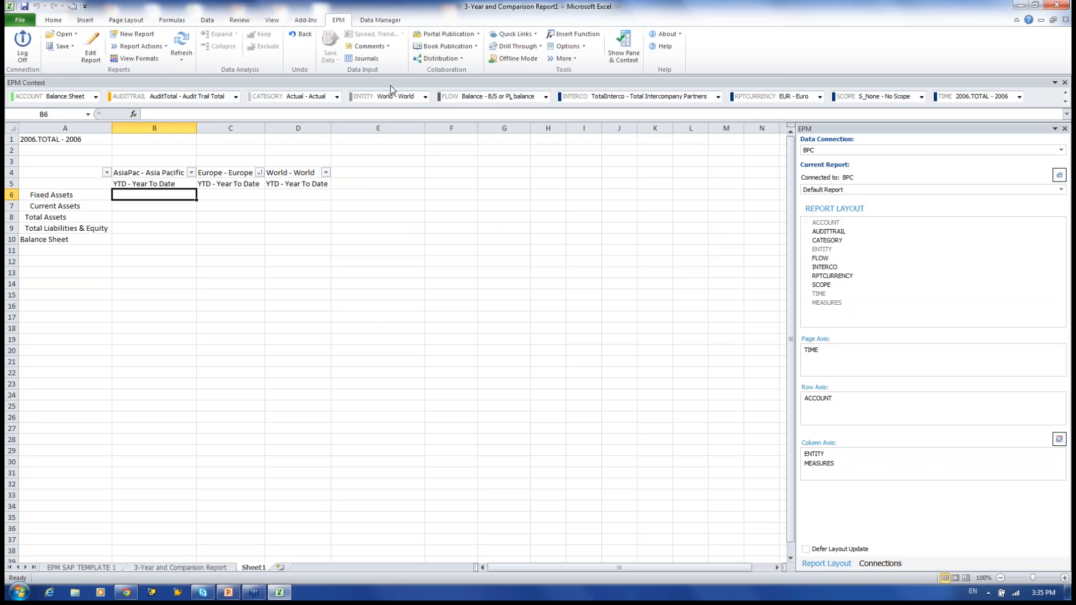
drag(425, 83, 427, 259)
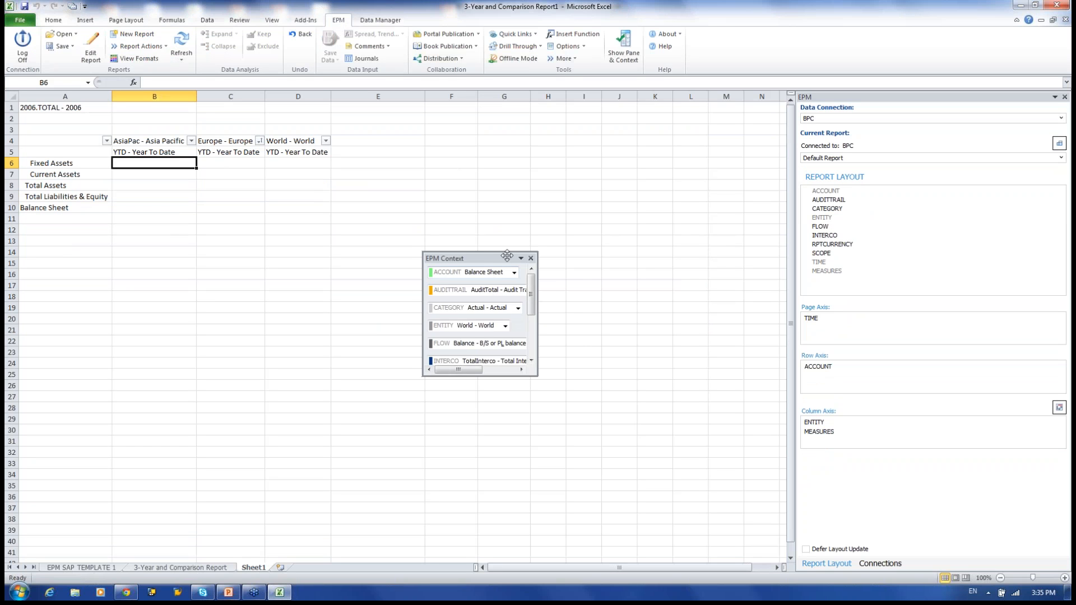
drag(492, 258, 535, 250)
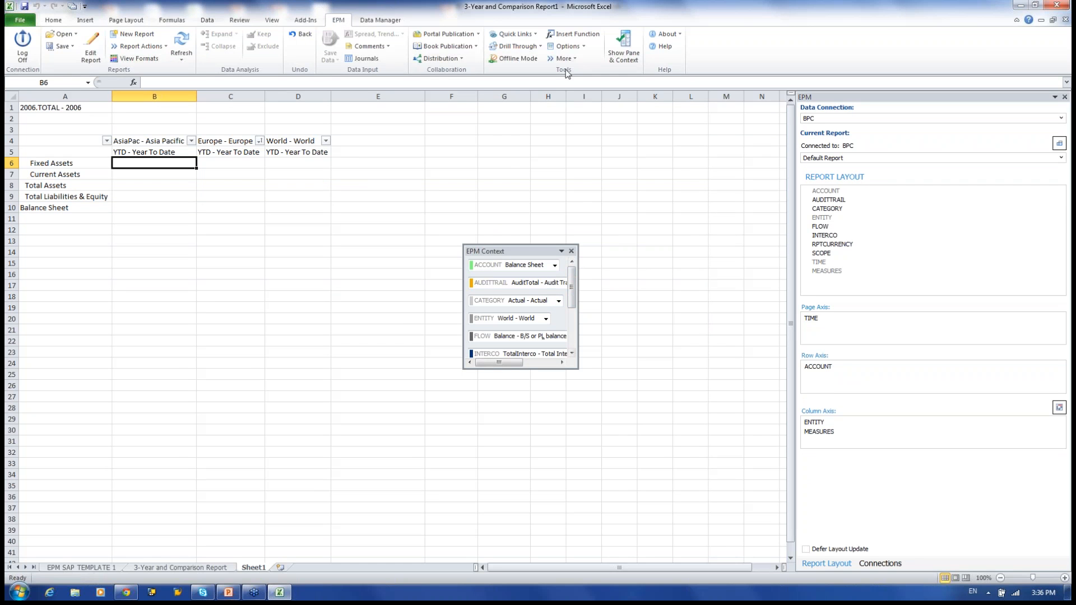
drag(536, 252, 550, 71)
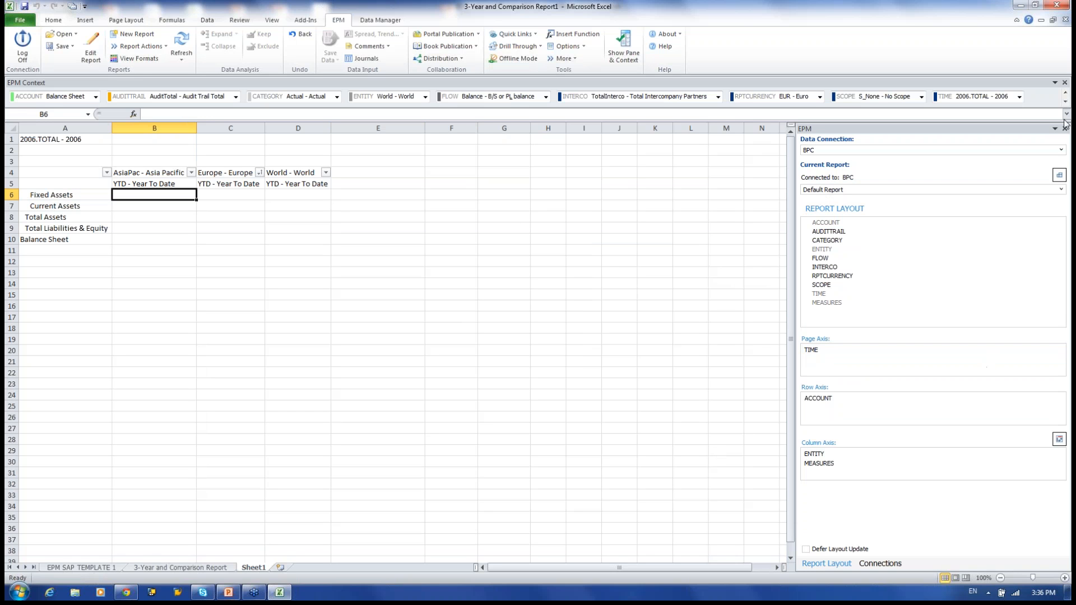
click(1061, 150)
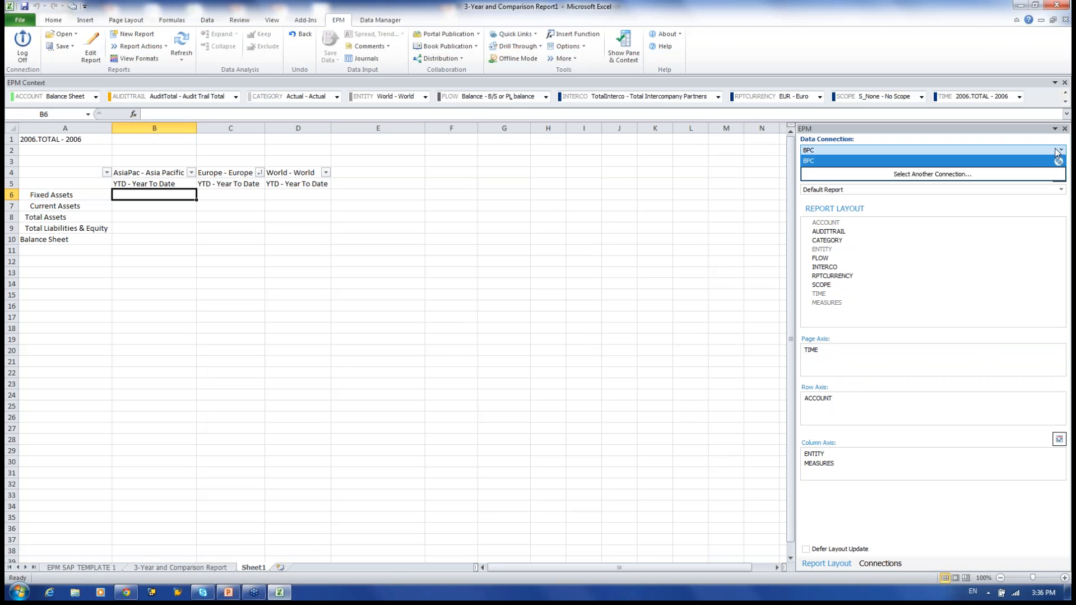
click(1026, 161)
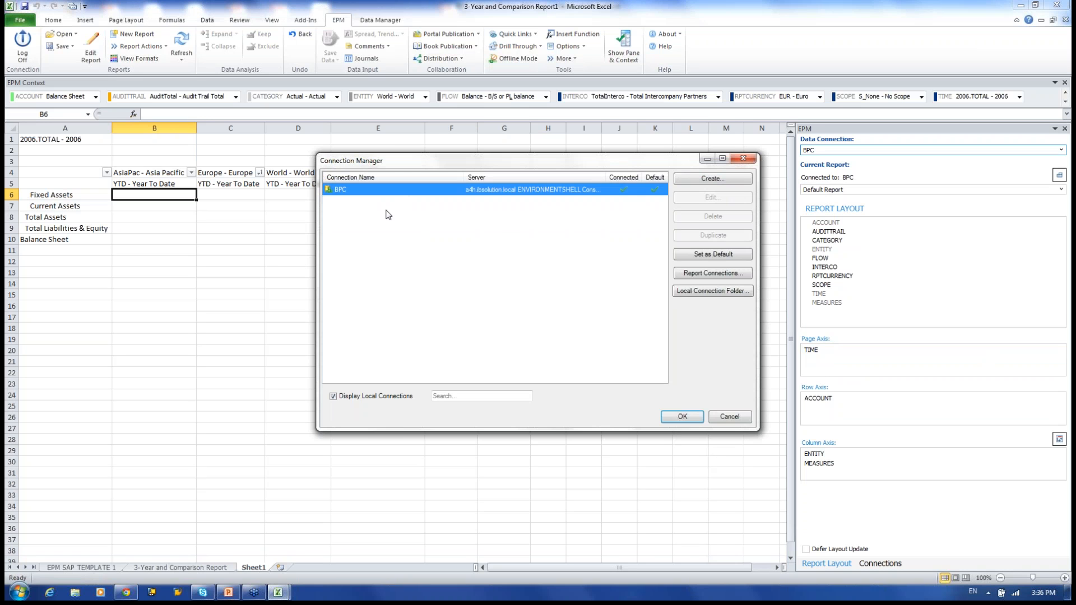
click(710, 178)
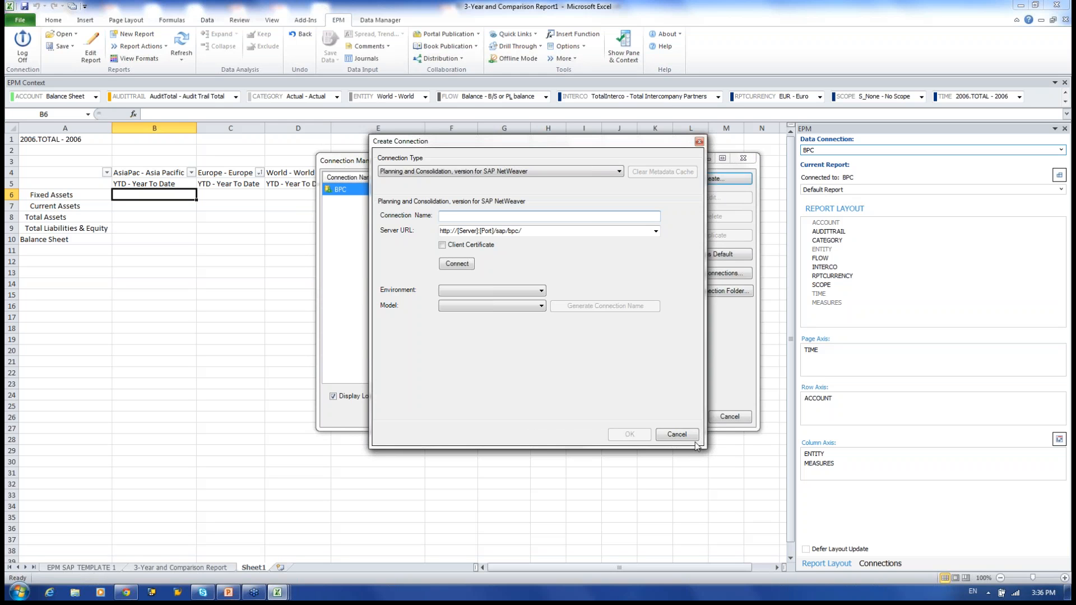
click(677, 435)
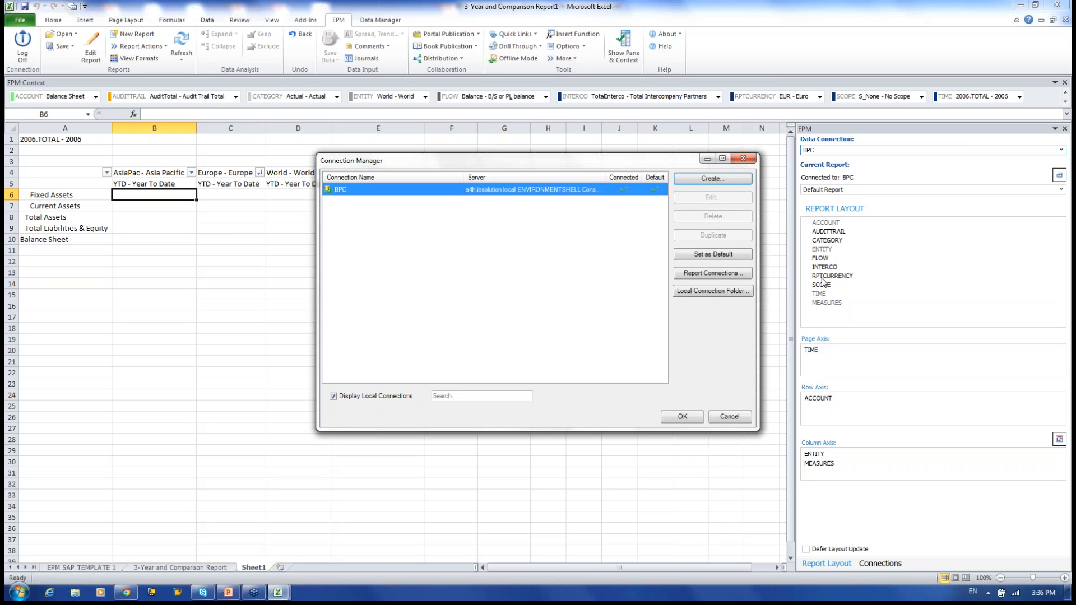
click(685, 419)
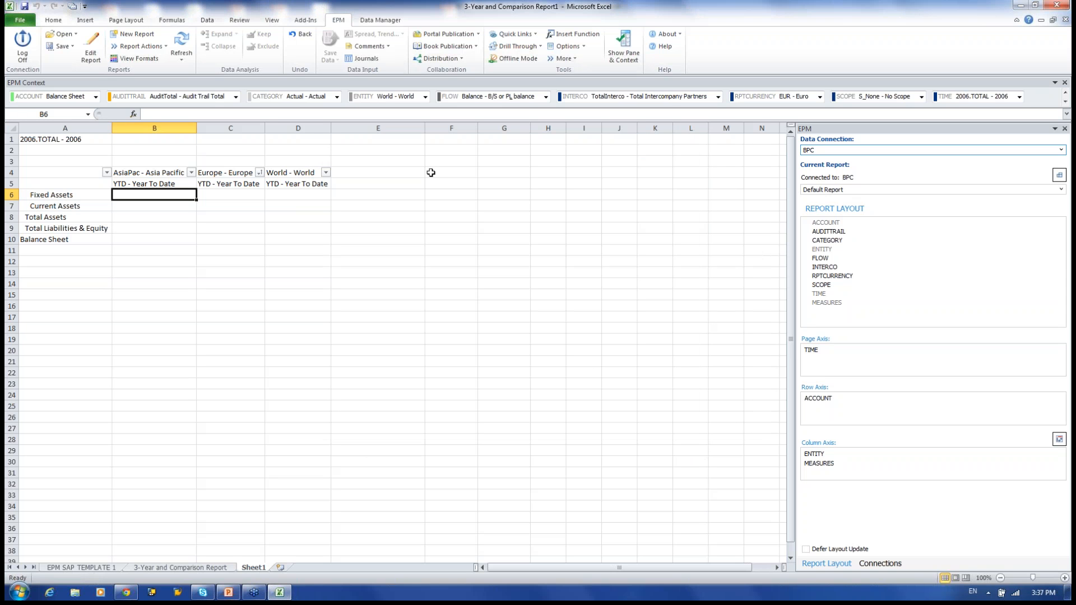
Save the report via Save my Reports into the Desktop docs folder as '3-Year and Comparison Report1_DEMO.xlsx'.
click(71, 49)
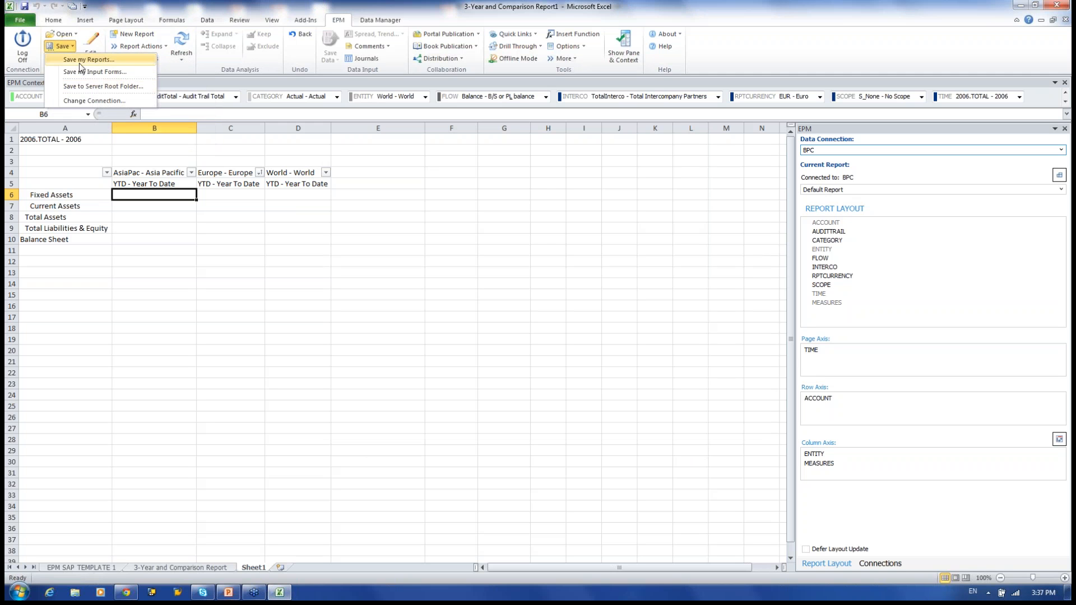
click(78, 60)
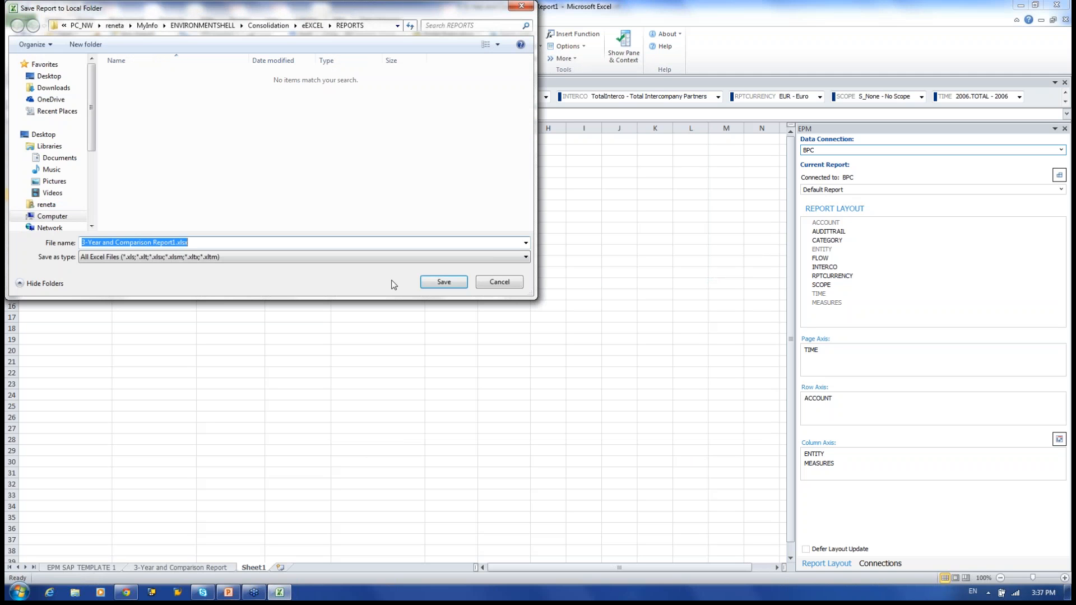
drag(238, 14, 288, 128)
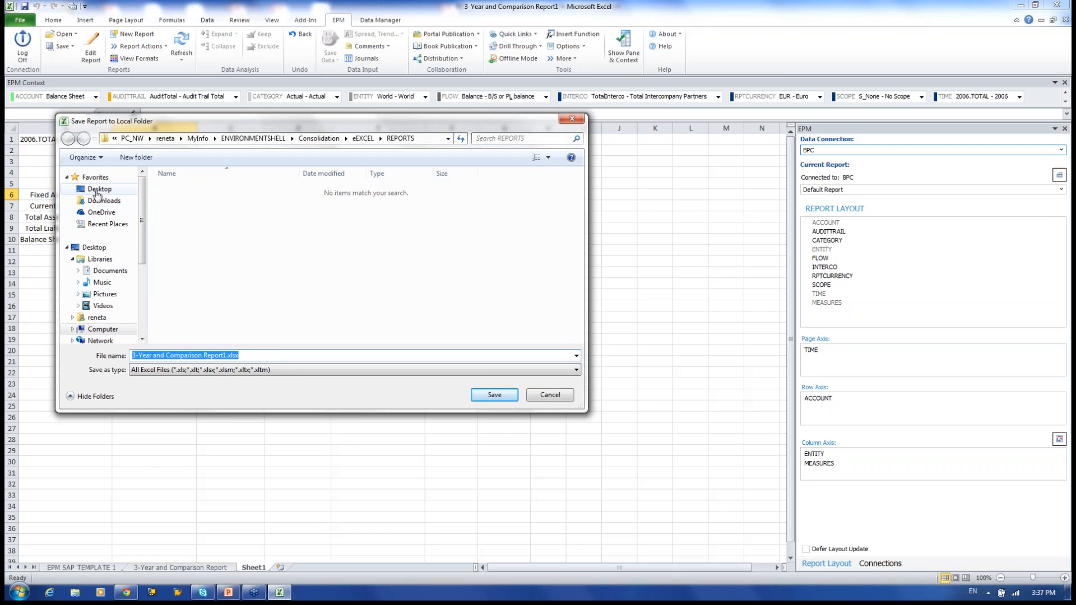
click(98, 191)
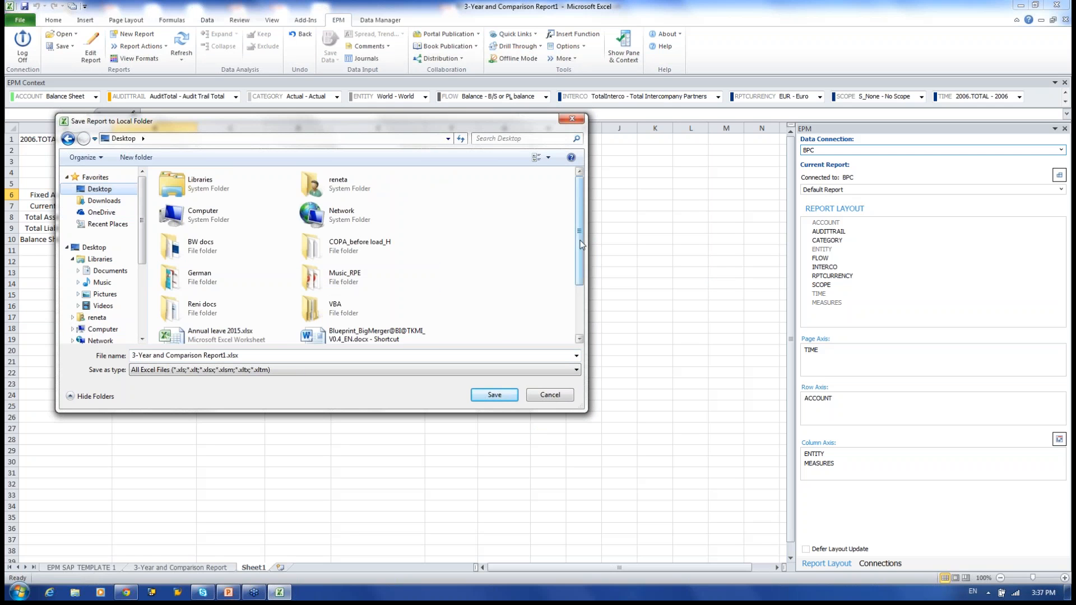
scroll(367, 281, down, 2)
click(204, 246)
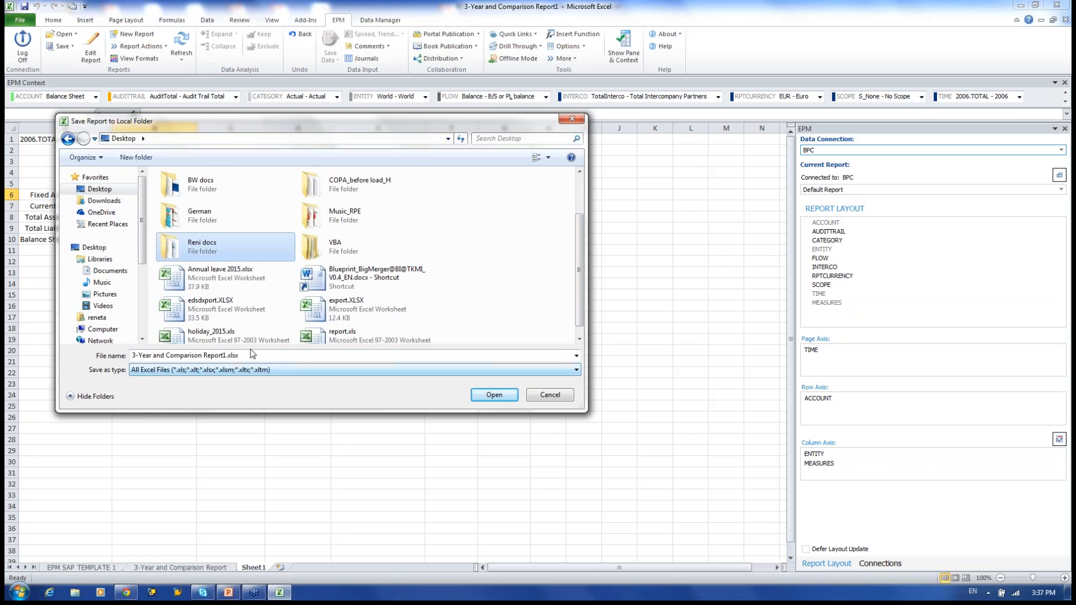
click(495, 396)
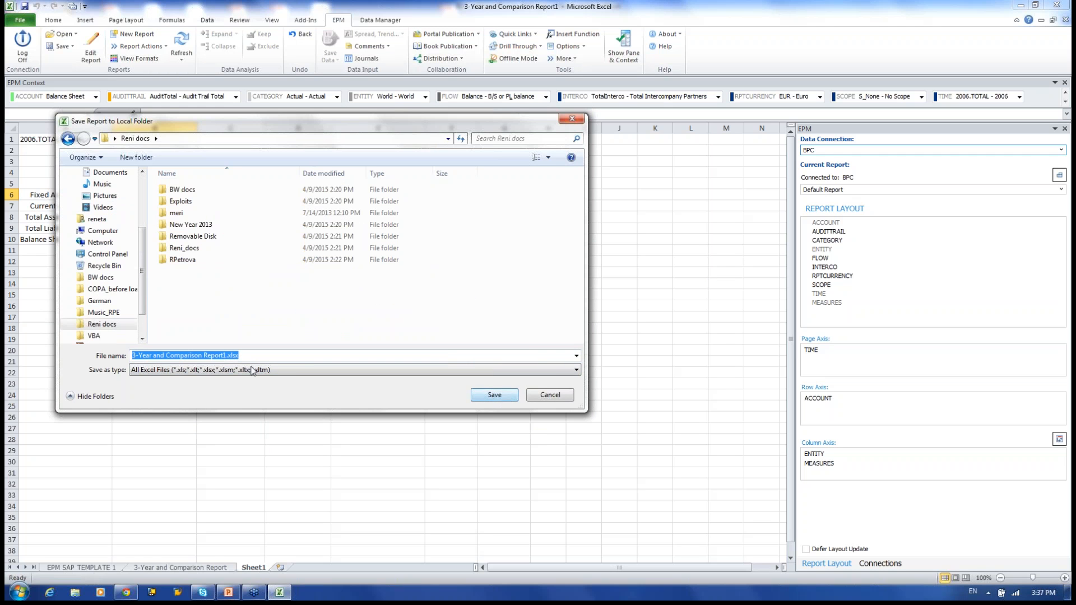
click(225, 355)
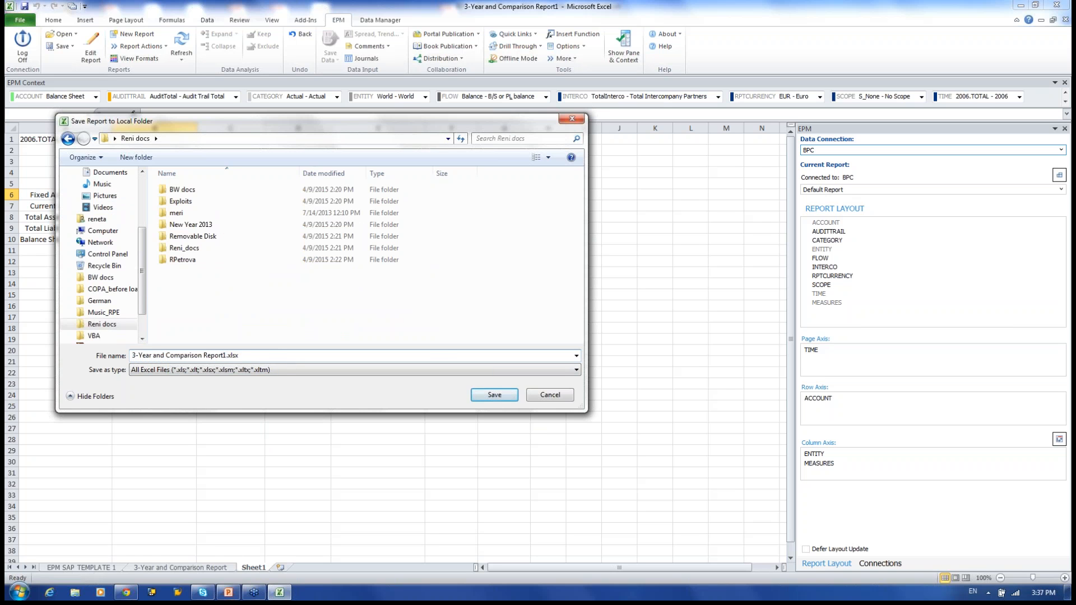
text(_DEMO)
click(495, 395)
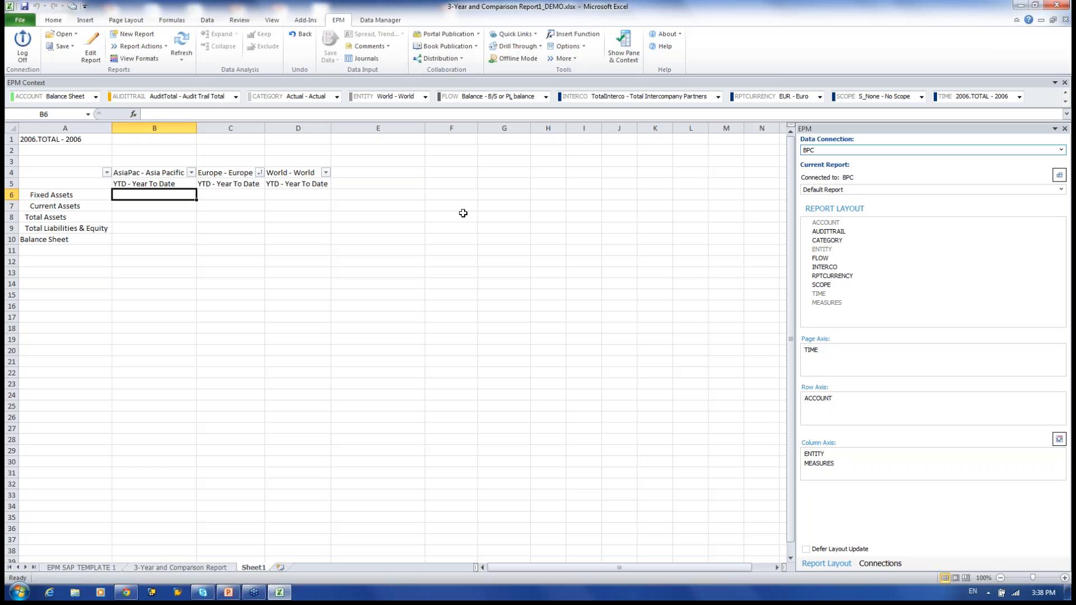
Minimize Excel and present slide 13 of BPC_webinar_09_July_2015.pptx full screen.
click(1019, 5)
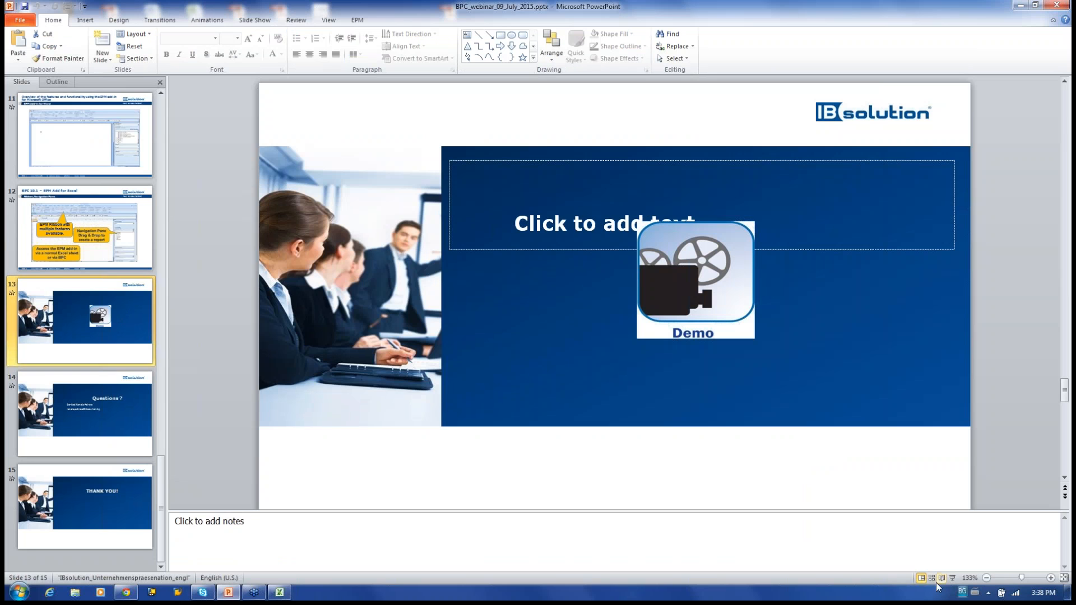
click(952, 578)
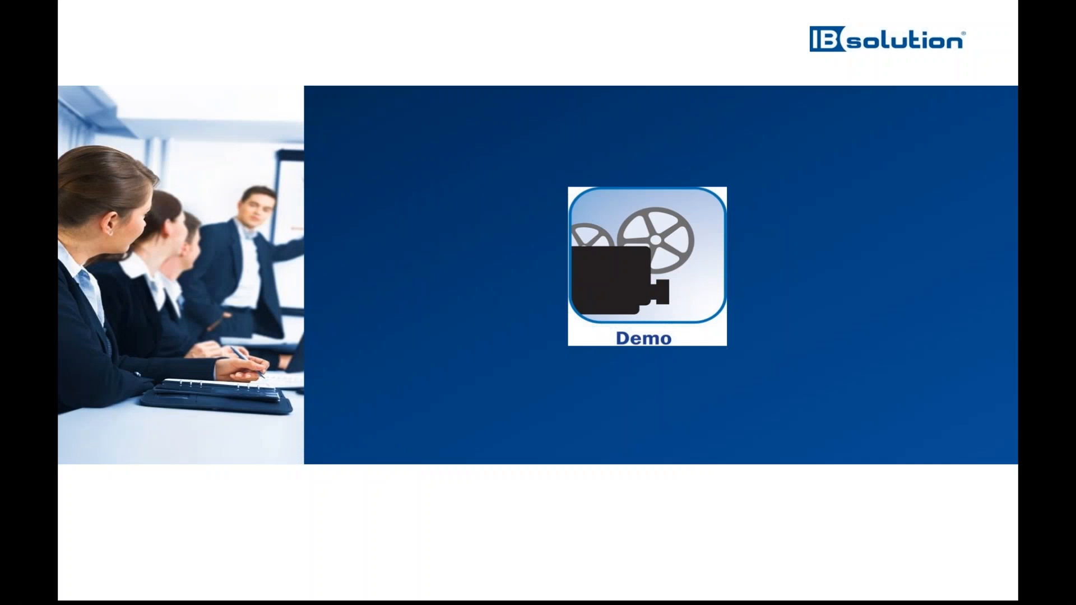